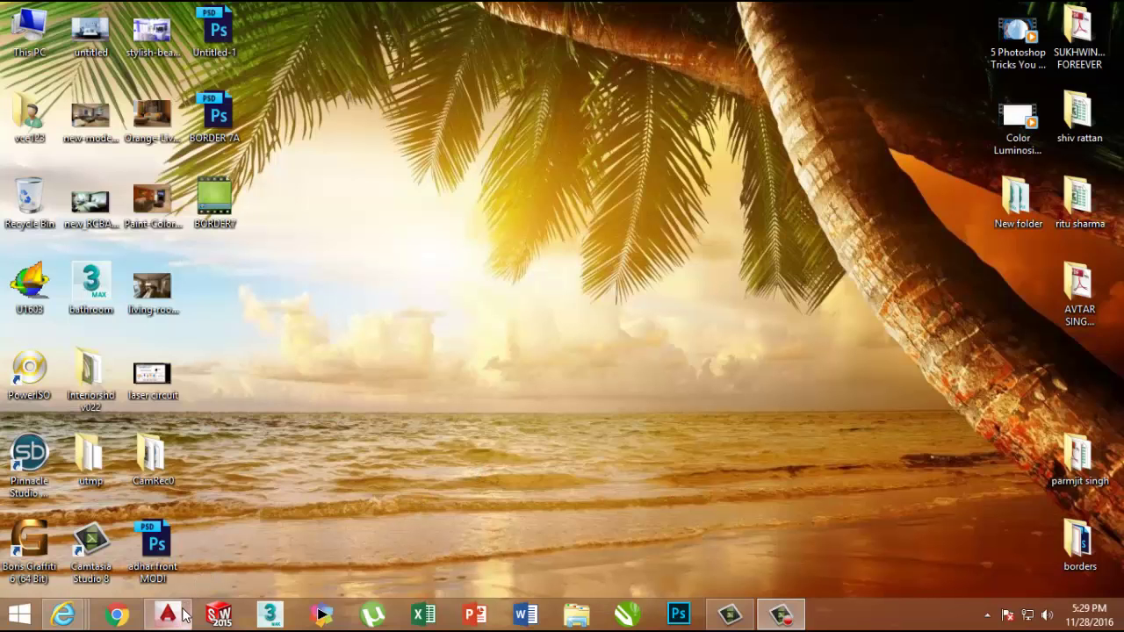
# Step: Switch to AutoCAD with the empty drawing and show the Home modeling tools
pyautogui.click(246, 321)
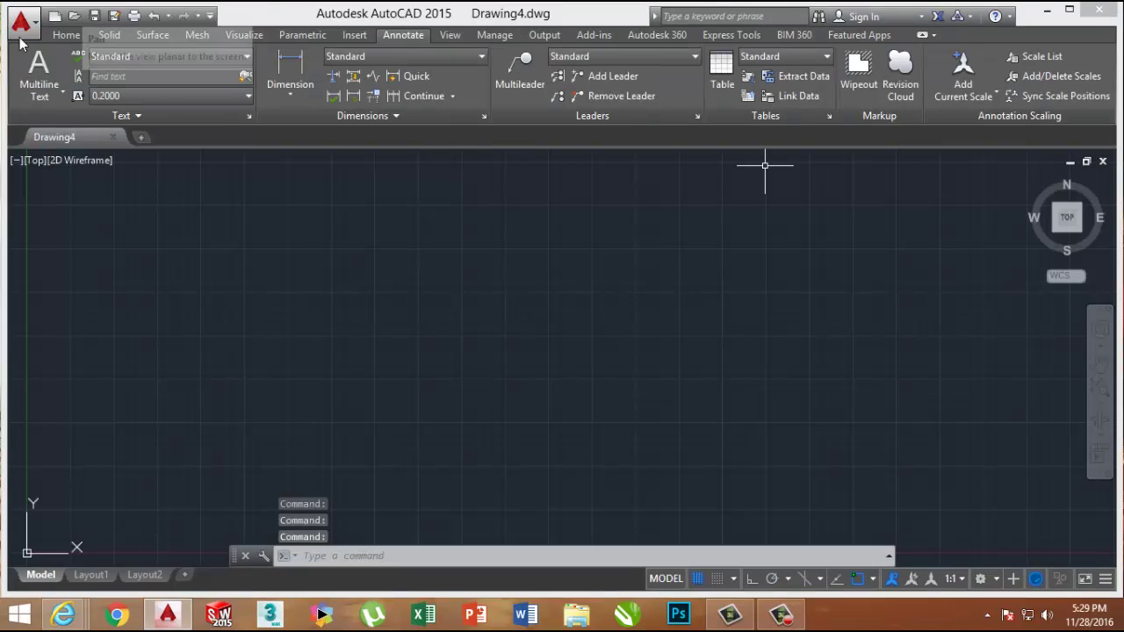
pyautogui.click(65, 35)
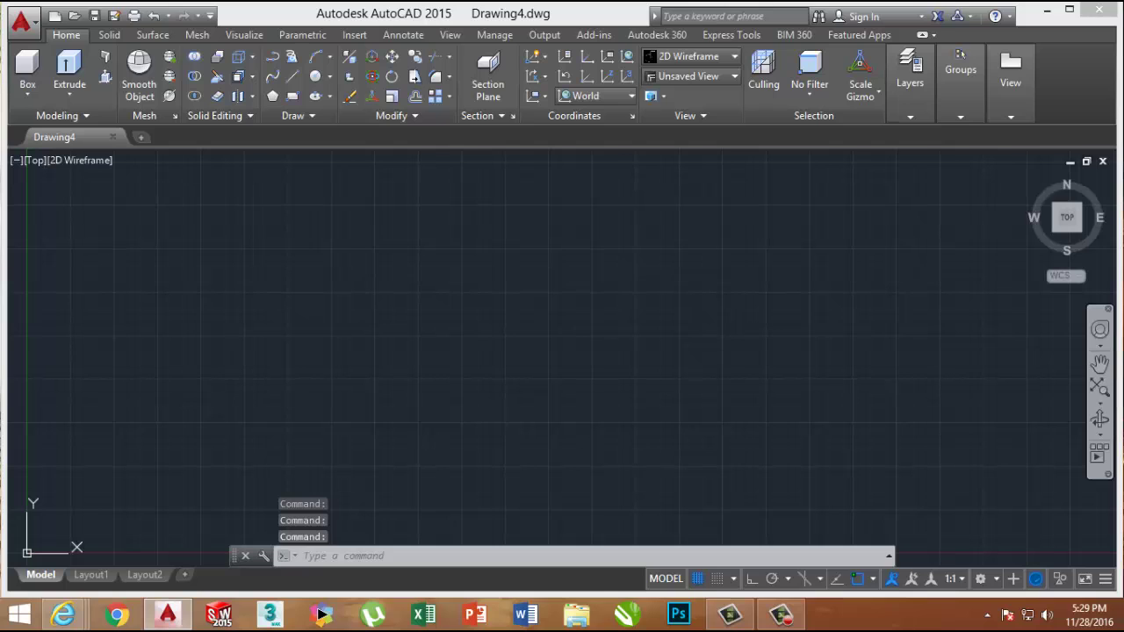
pyautogui.click(1099, 391)
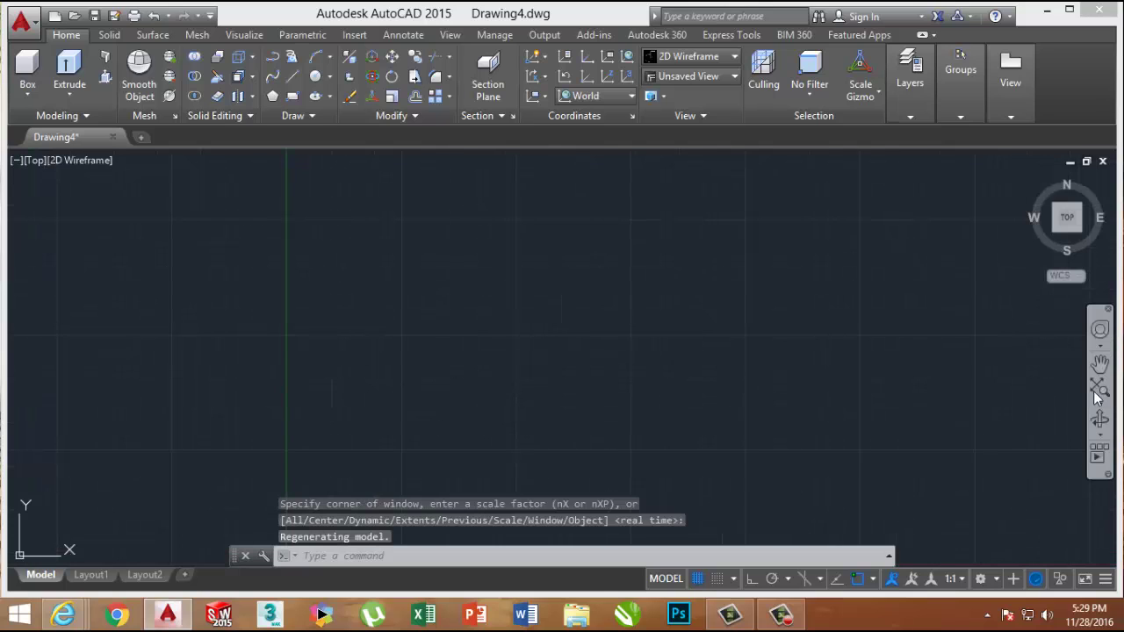
pyautogui.click(657, 373)
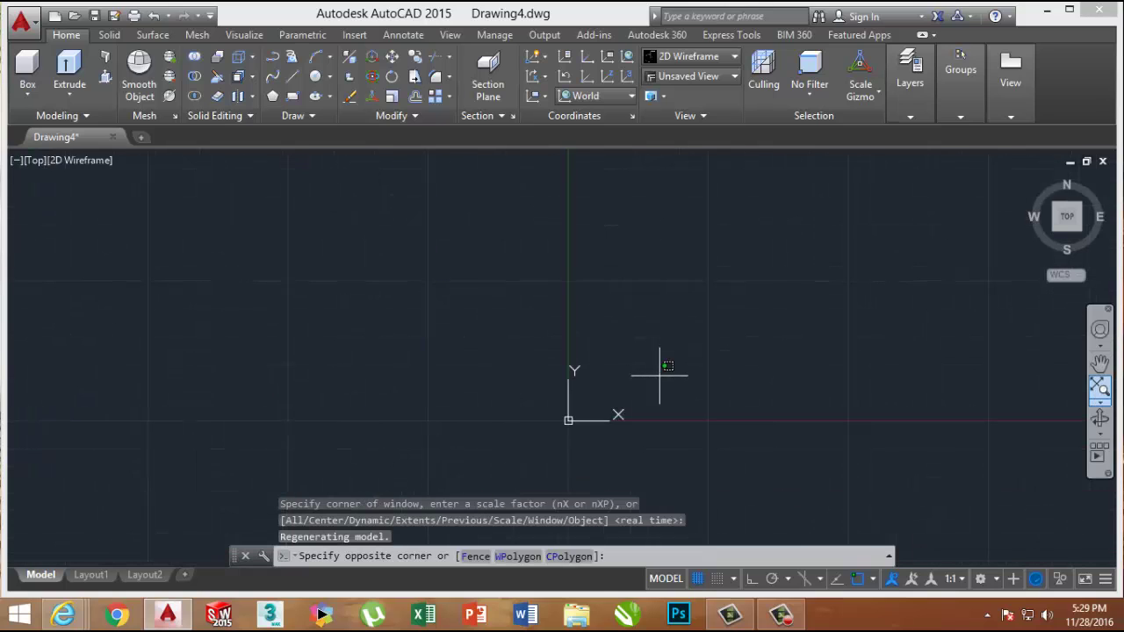
pyautogui.click(722, 400)
pyautogui.moveTo(723, 384)
pyautogui.mouseDown(button='middle')
pyautogui.moveTo(635, 359)
pyautogui.moveTo(339, 368)
pyautogui.mouseUp(button='middle')
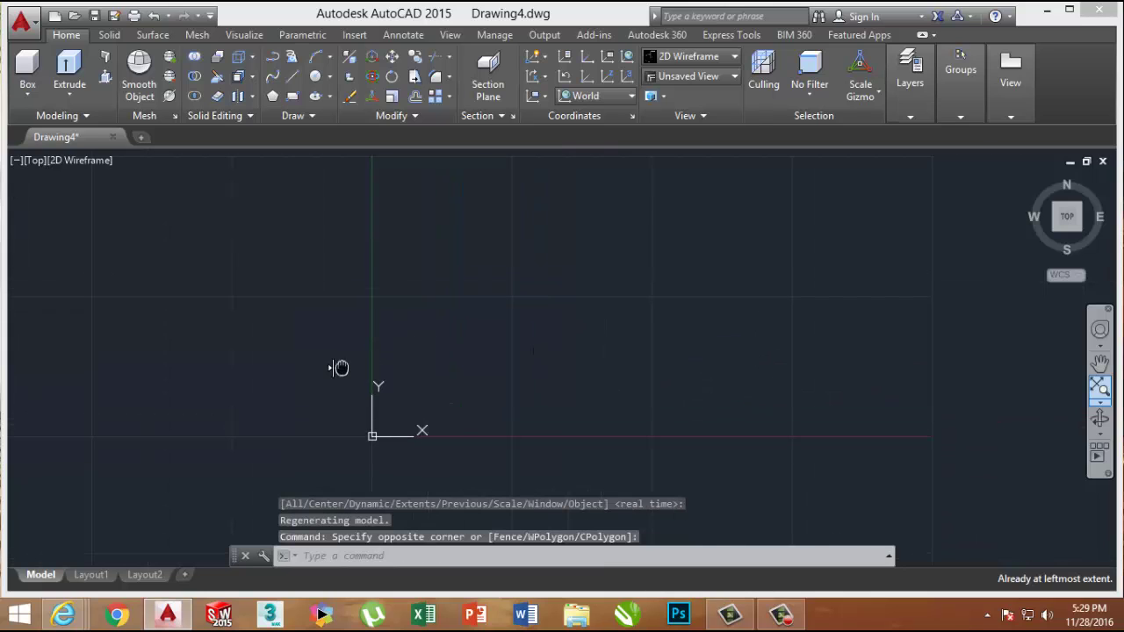
pyautogui.moveTo(727, 339); pyautogui.dragTo(709, 359, button='middle')
pyautogui.moveTo(738, 309)
pyautogui.mouseDown()
pyautogui.moveTo(710, 343)
pyautogui.moveTo(635, 394)
pyautogui.moveTo(659, 394)
pyautogui.mouseUp()
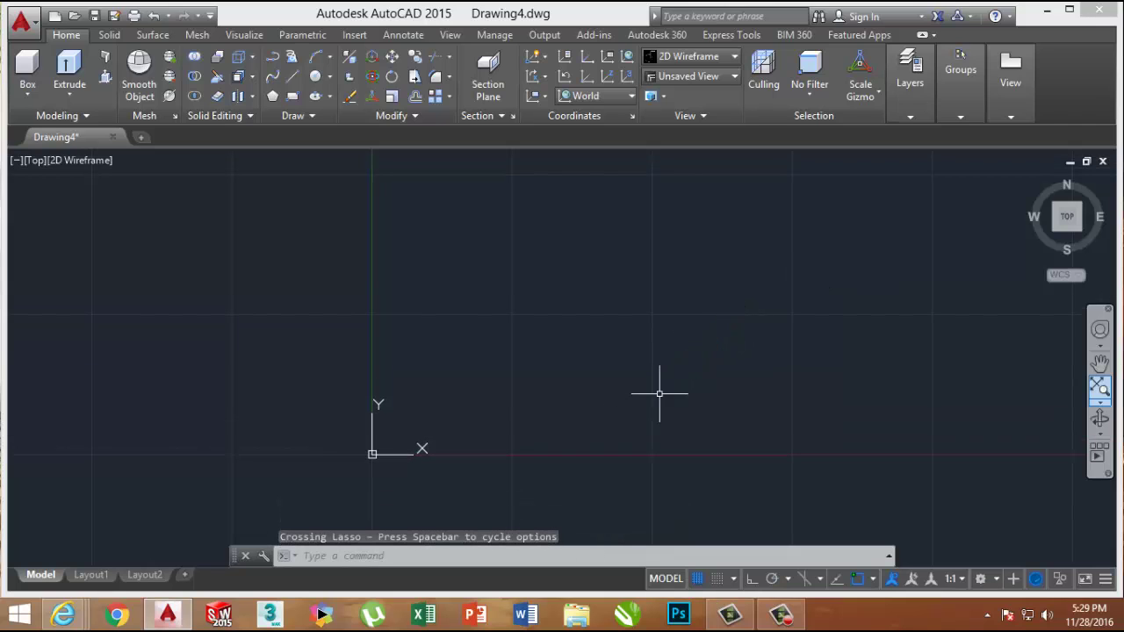
pyautogui.click(1100, 329)
pyautogui.moveTo(744, 290)
pyautogui.mouseDown()
pyautogui.moveTo(690, 323)
pyautogui.moveTo(801, 292)
pyautogui.moveTo(446, 313)
pyautogui.moveTo(456, 314)
pyautogui.mouseUp()
pyautogui.click(597, 280)
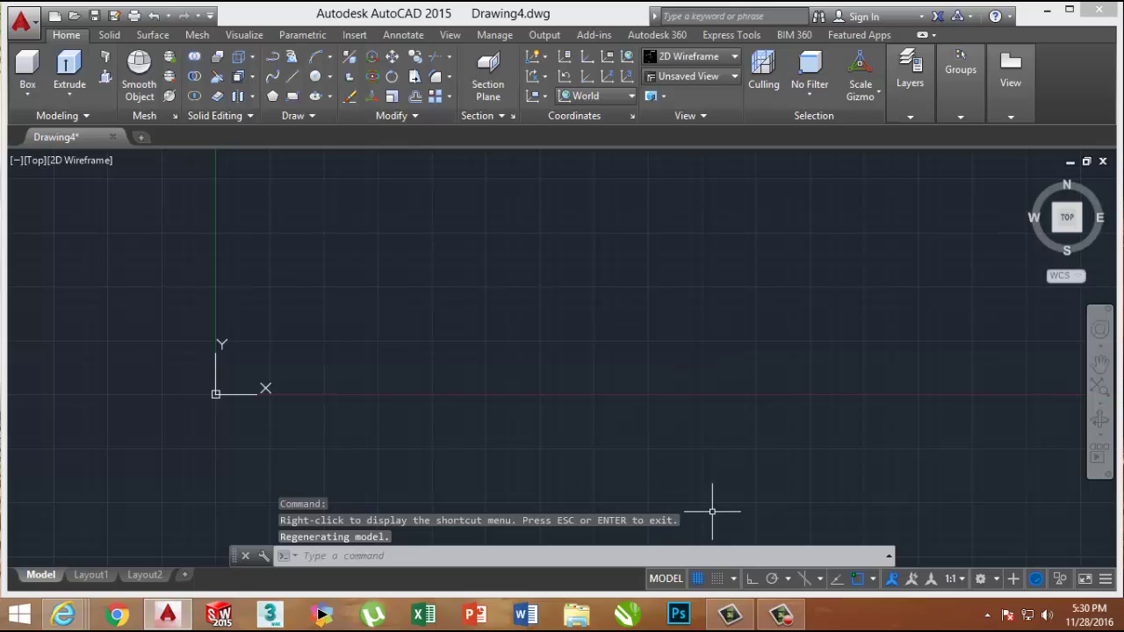
# Step: Turn the grid display off and Ortho mode on
pyautogui.click(699, 578)
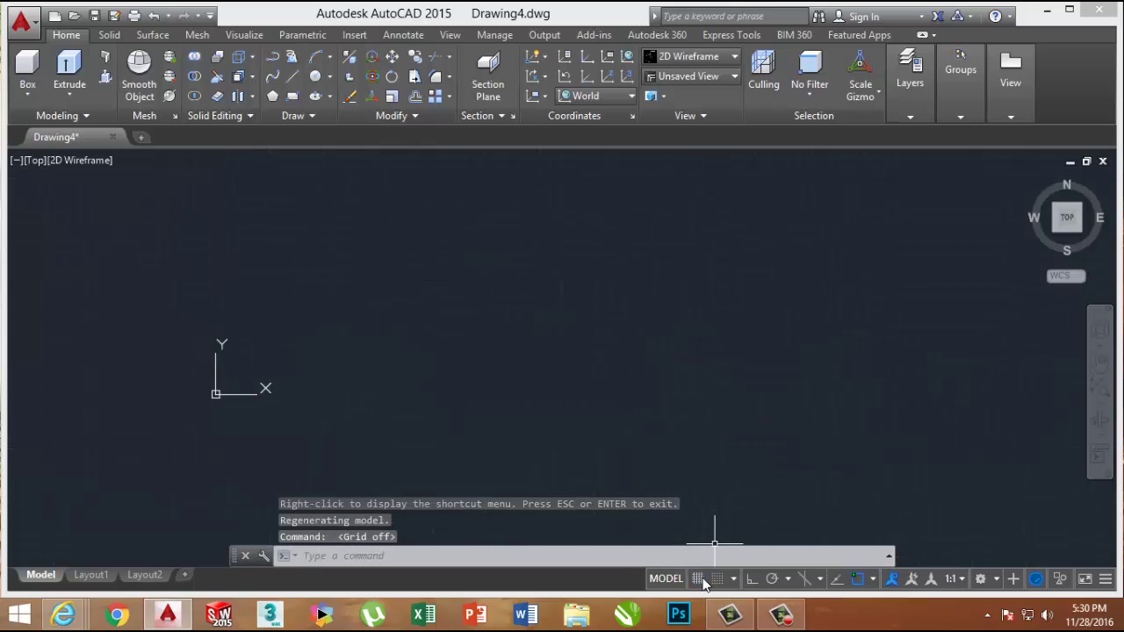
pyautogui.click(750, 582)
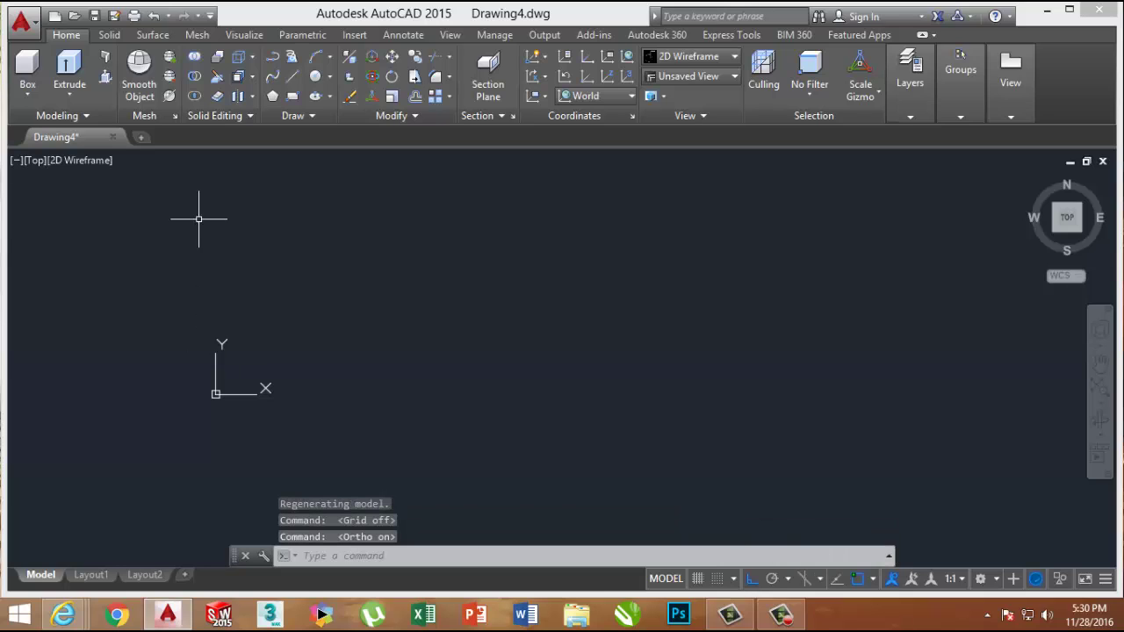
pyautogui.click(106, 57)
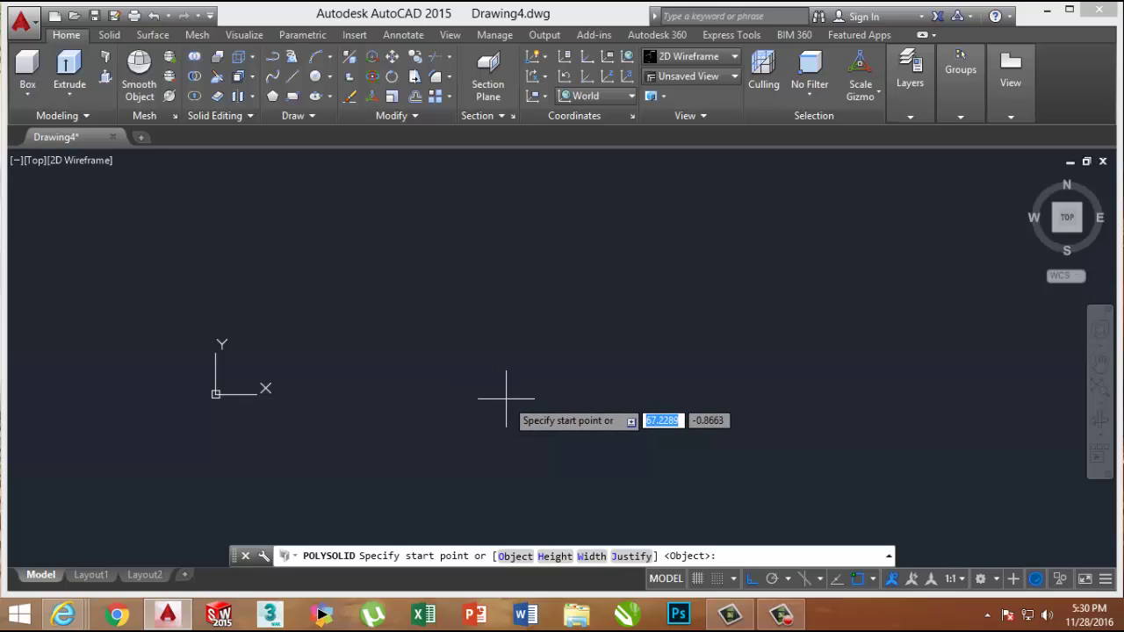
pyautogui.write('h')
pyautogui.press('Return')
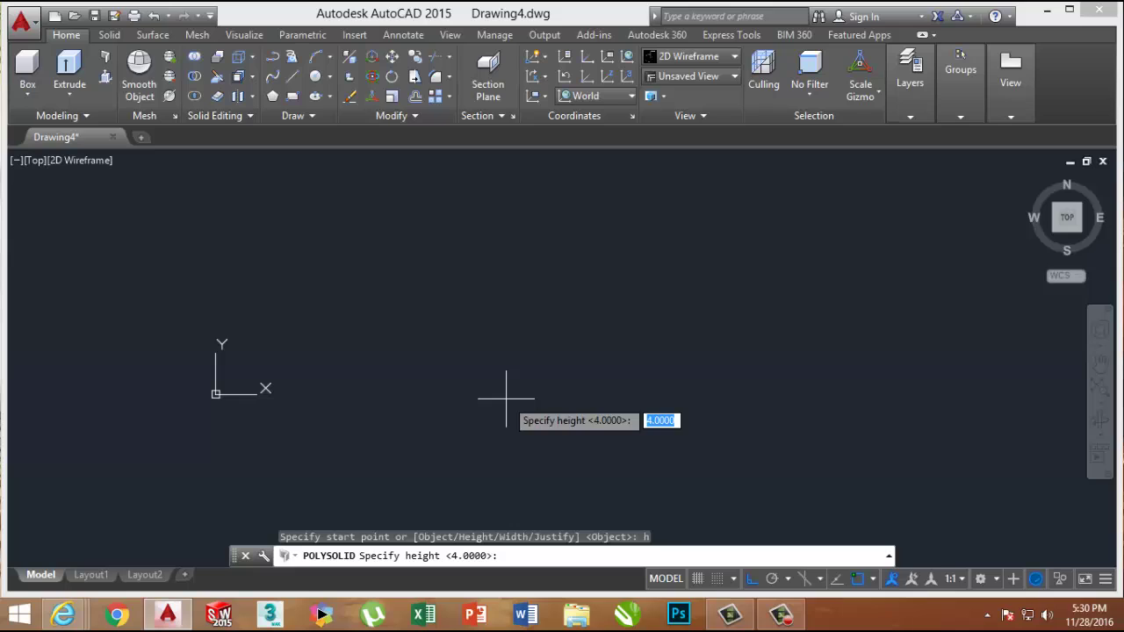
pyautogui.press('Escape')
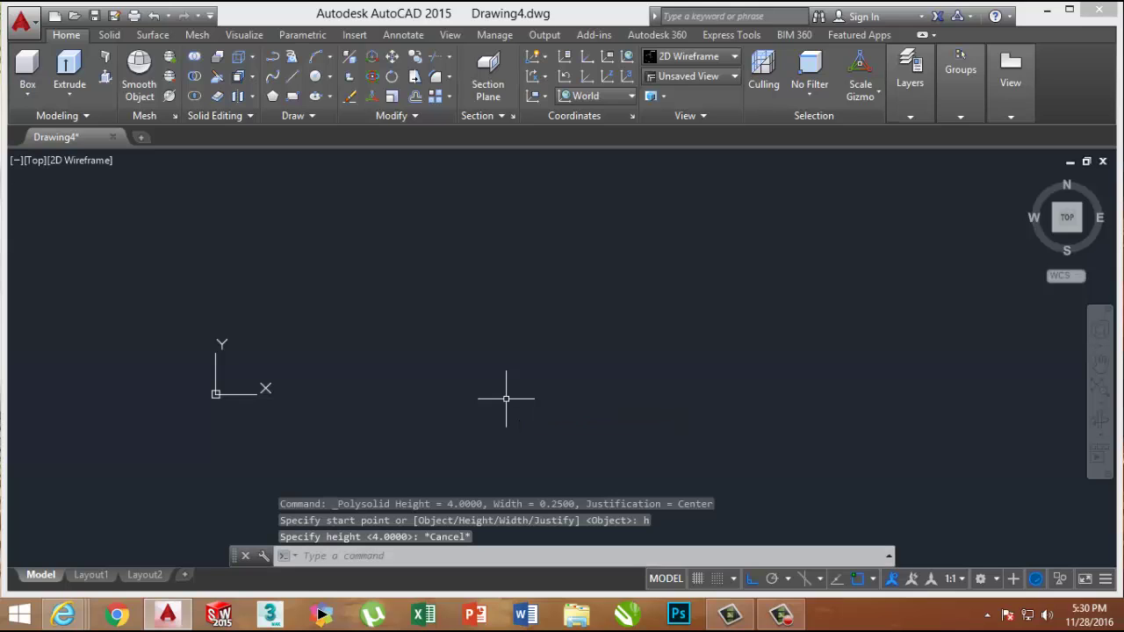
# Step: Set the drawing's length units to Architectural with a precision of 0'-0"
pyautogui.write('UN')
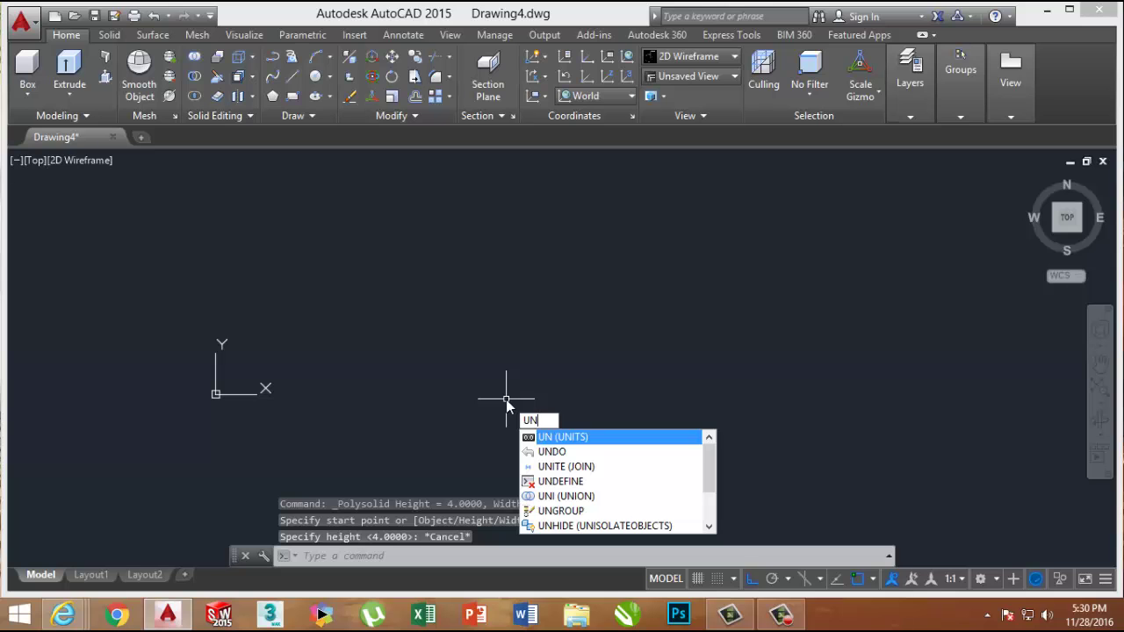
pyautogui.press('Return')
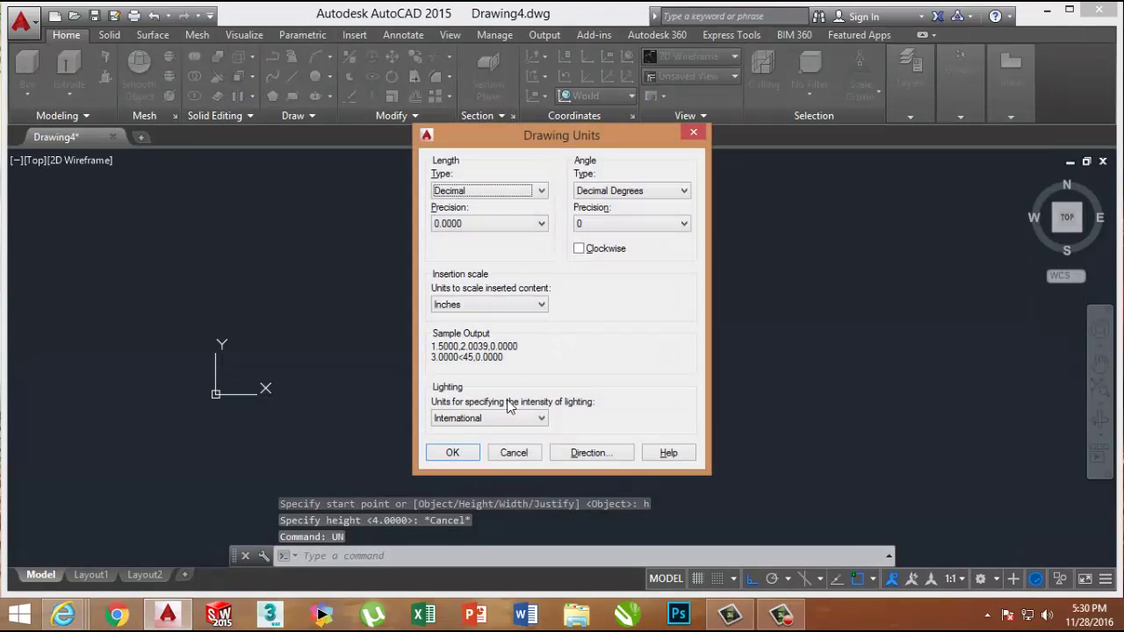
pyautogui.click(542, 190)
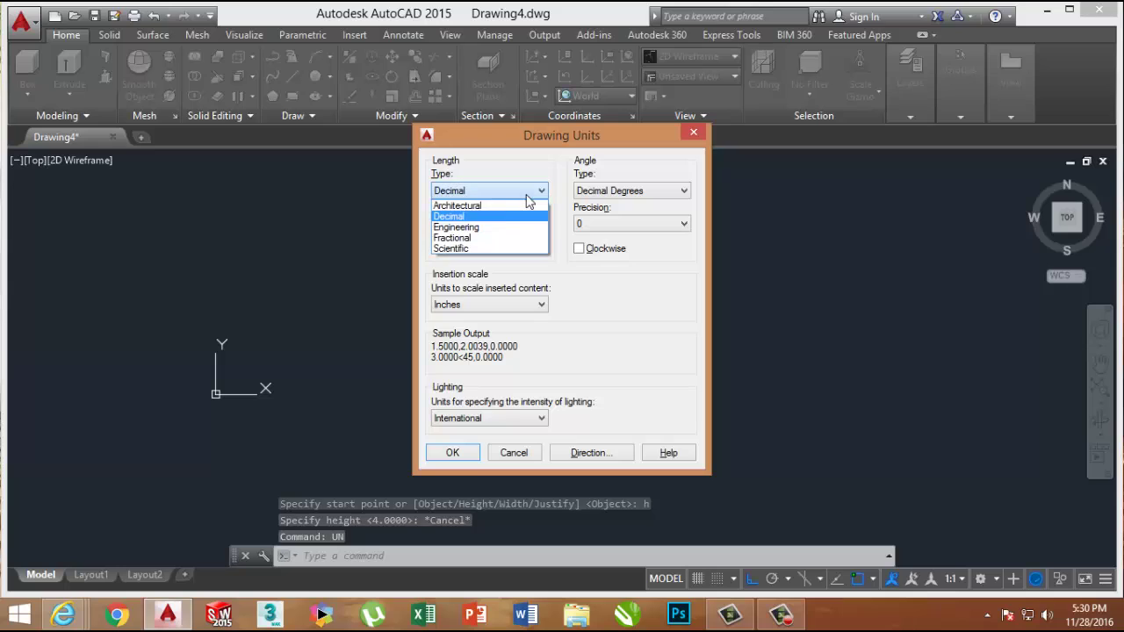
pyautogui.click(485, 205)
pyautogui.click(486, 224)
pyautogui.click(483, 238)
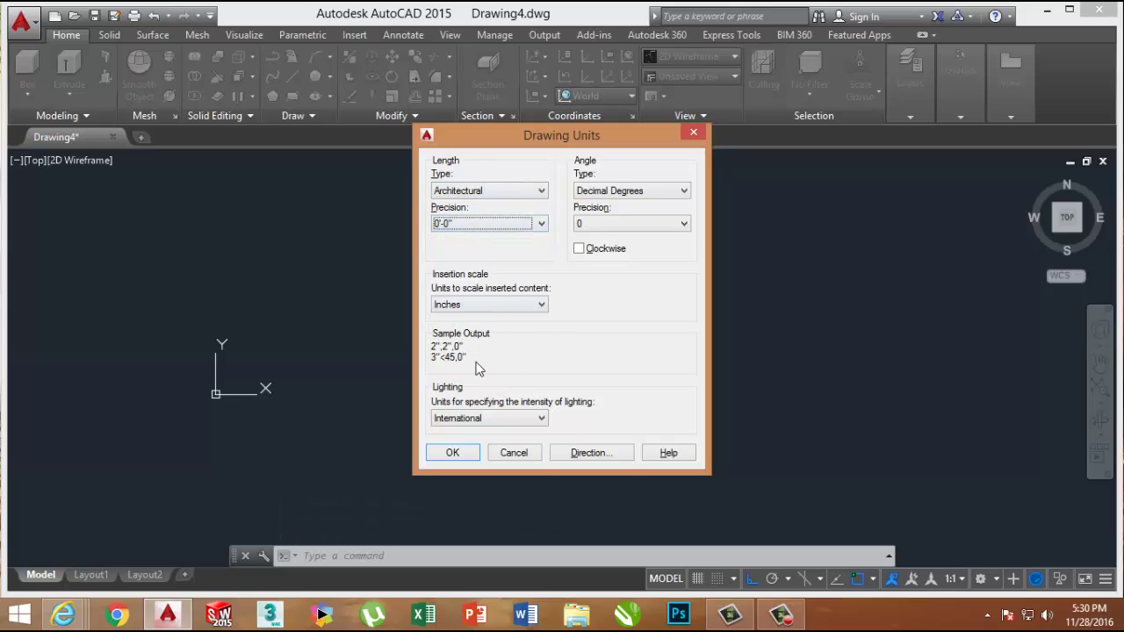
pyautogui.click(454, 453)
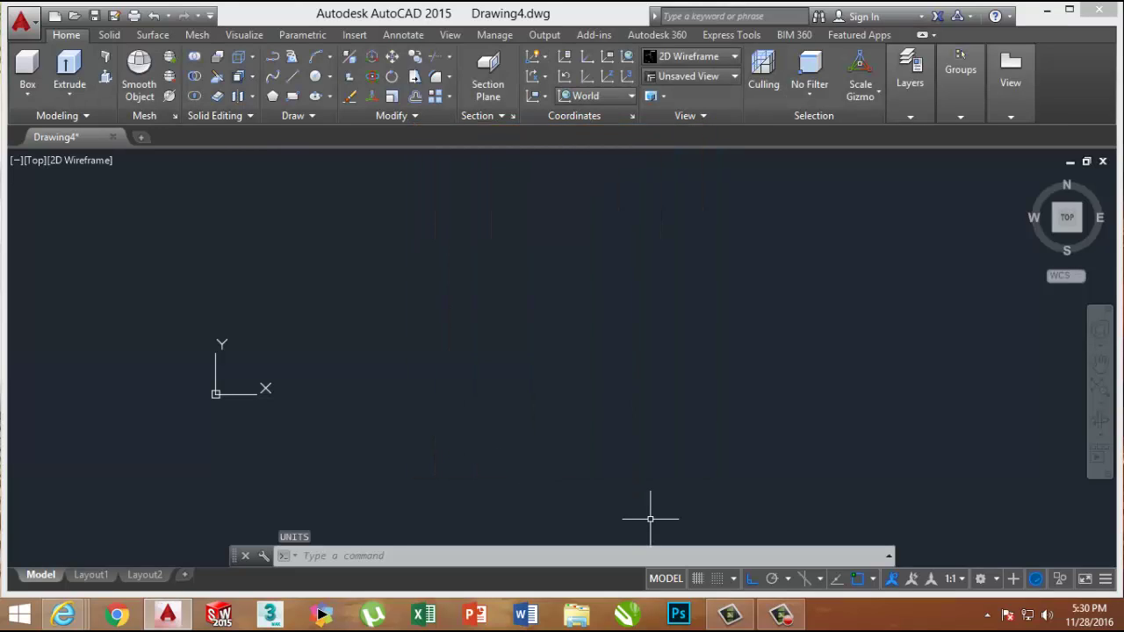
# Step: Start a polysolid with its height set to 6' and its width set to 4"
pyautogui.click(104, 58)
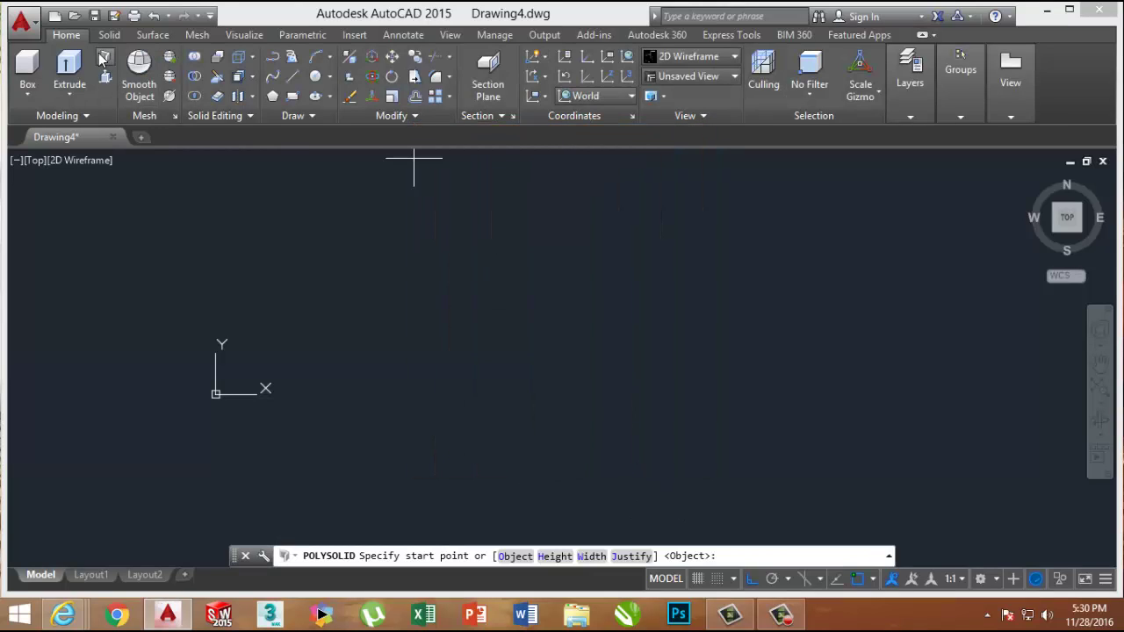
pyautogui.write('h')
pyautogui.press('Return')
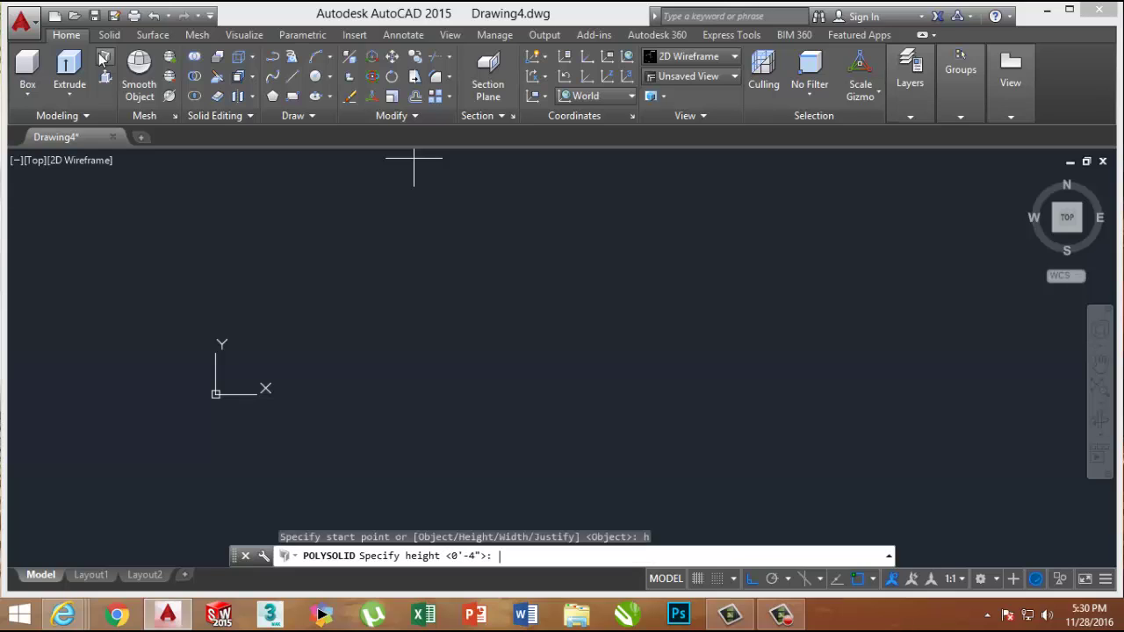
pyautogui.press('Return')
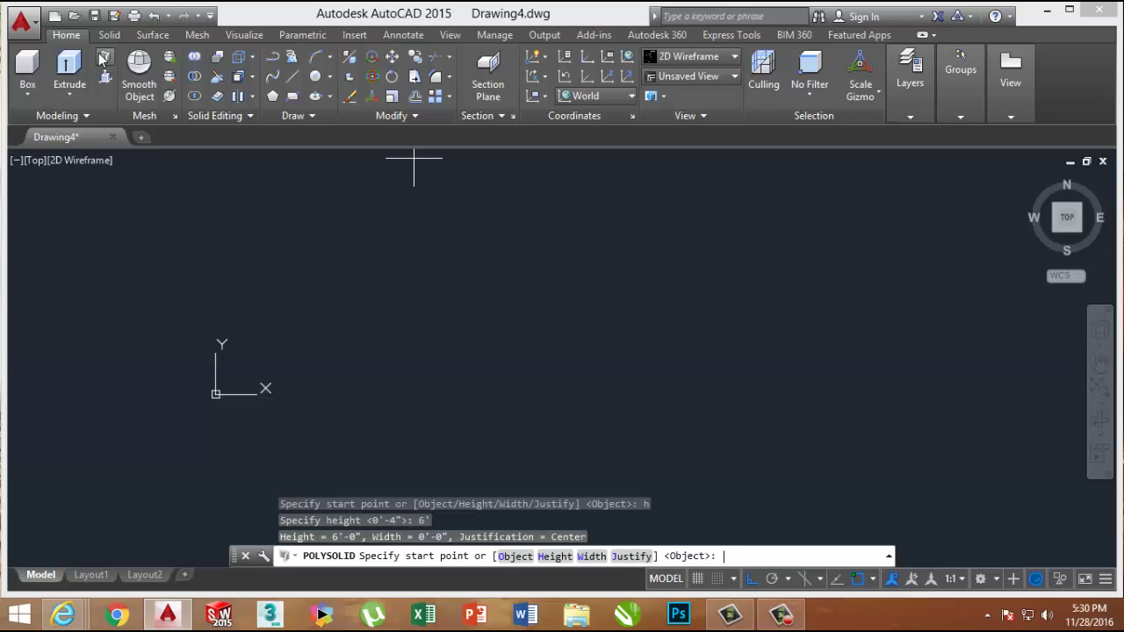
pyautogui.write('w')
pyautogui.press('Return')
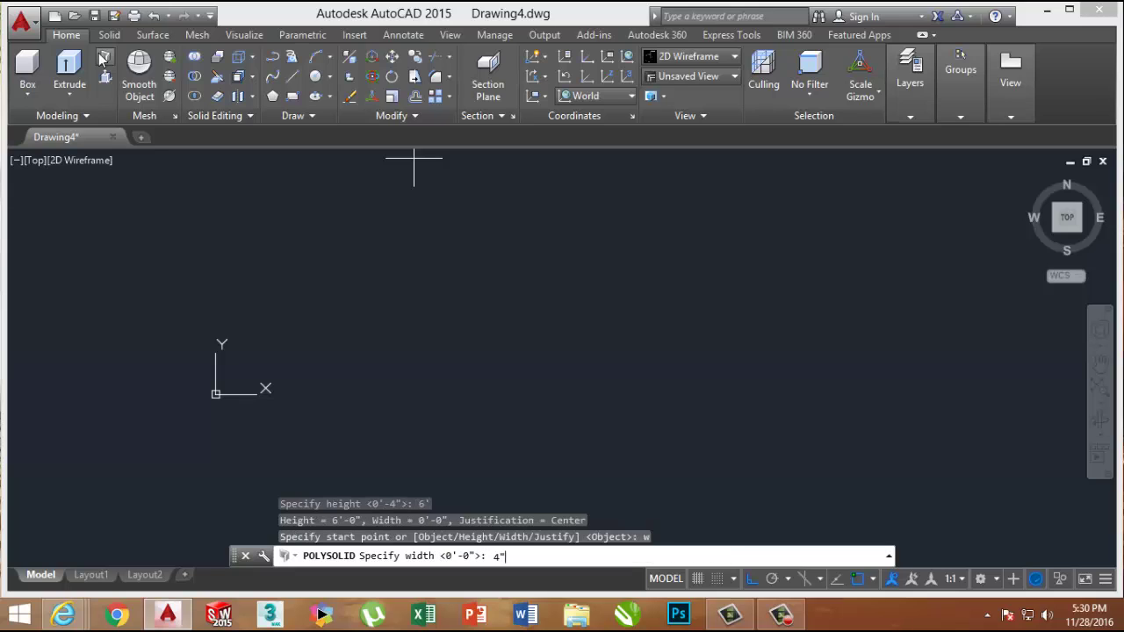
pyautogui.press('Return')
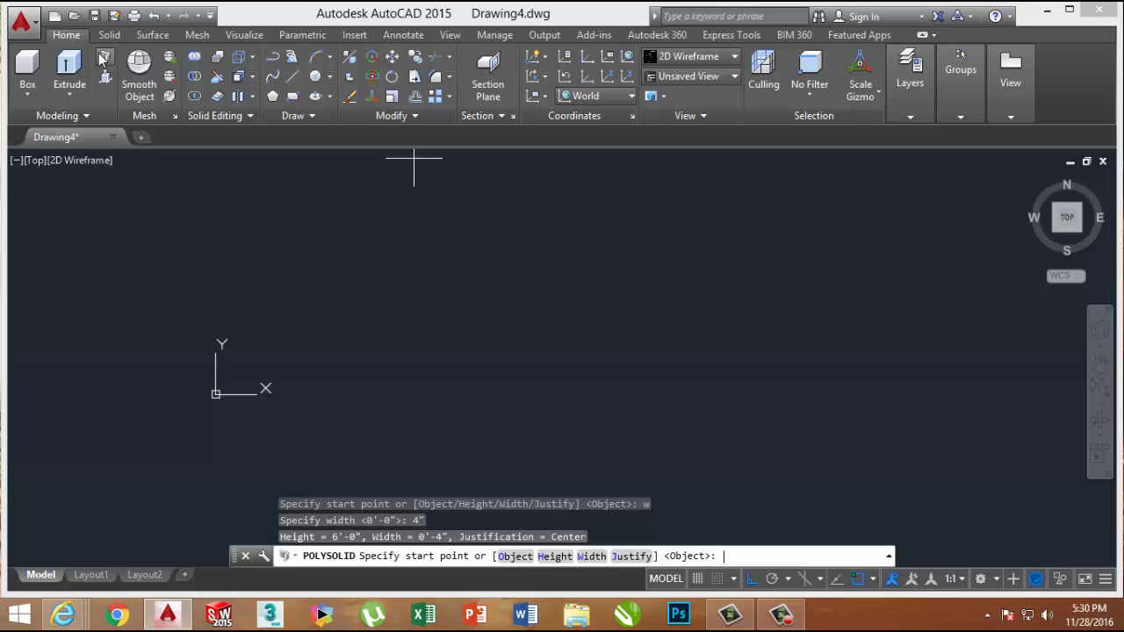
# Step: Draw the L-shaped polysolid wall near the origin, running 6' along X and 4' up along Y
pyautogui.click(262, 341)
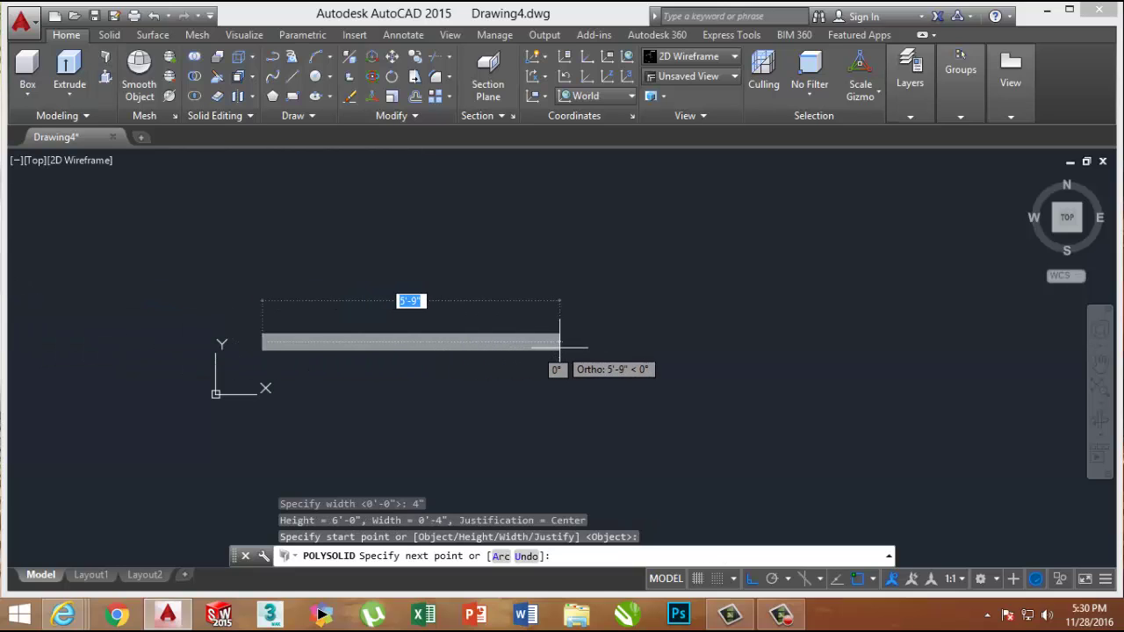
pyautogui.write("6'")
pyautogui.press('Return')
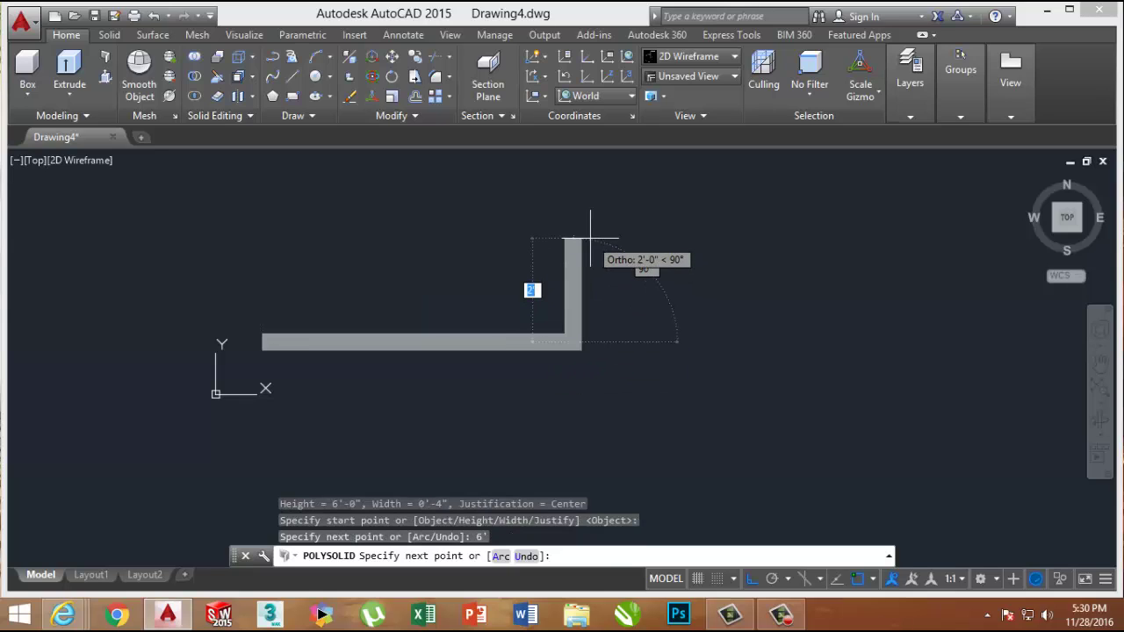
pyautogui.write('4')
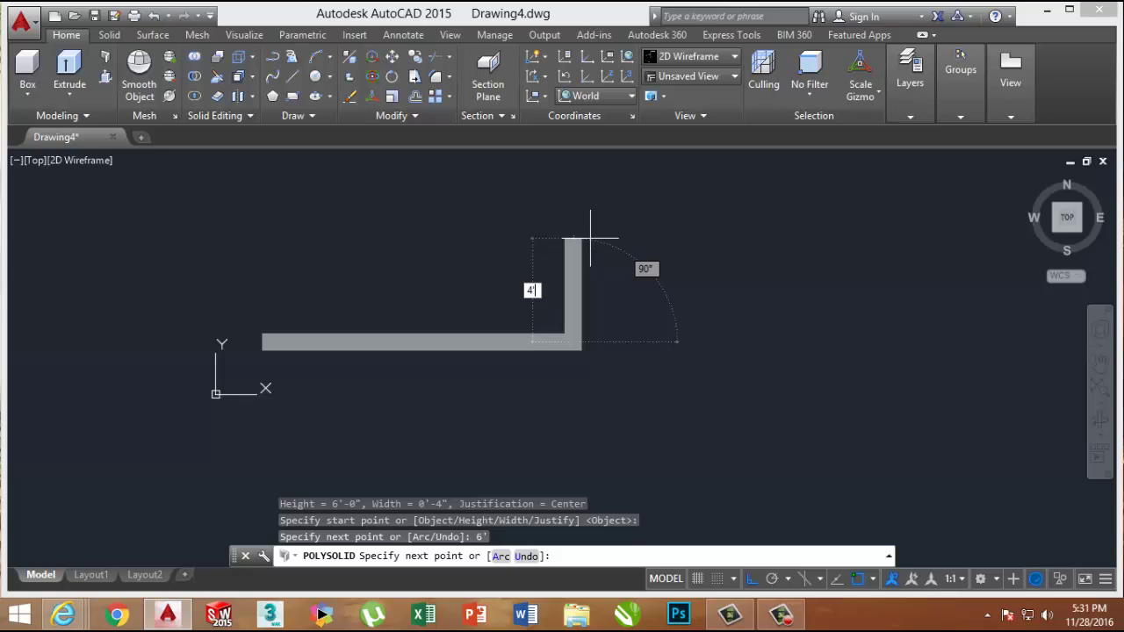
pyautogui.press('Return')
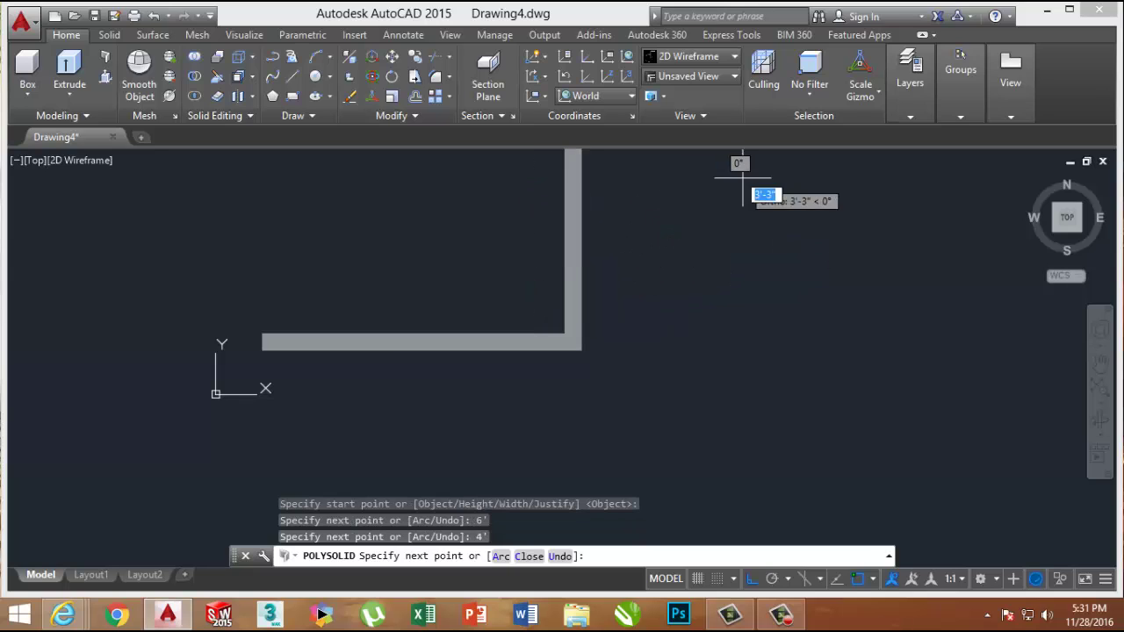
pyautogui.scroll(-5, 685, 220)
pyautogui.rightClick(765, 196)
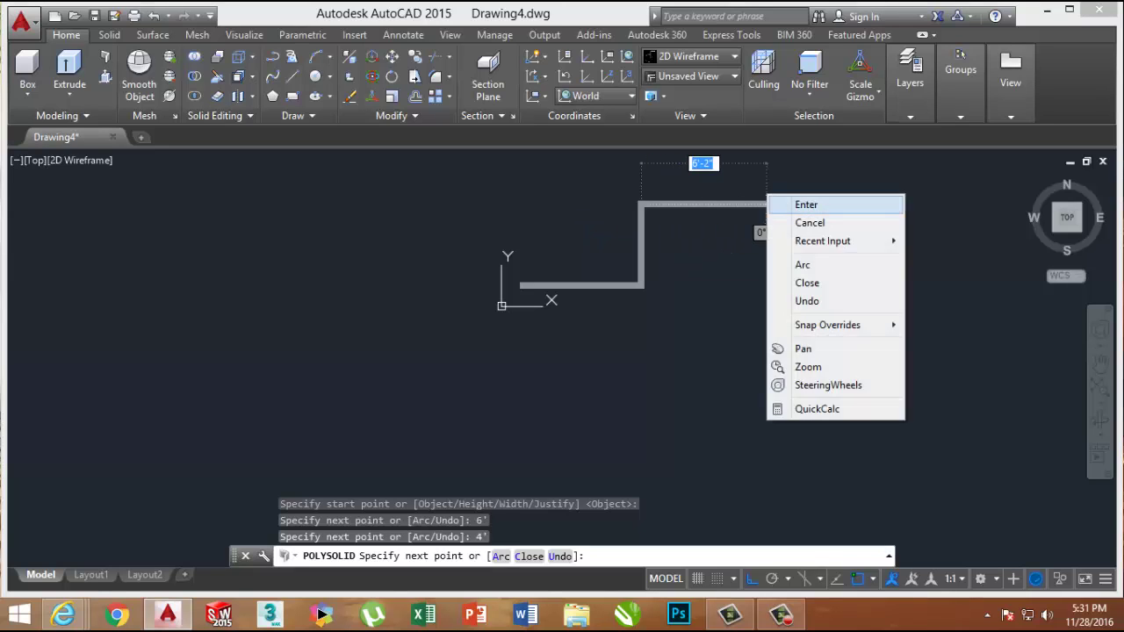
pyautogui.click(786, 206)
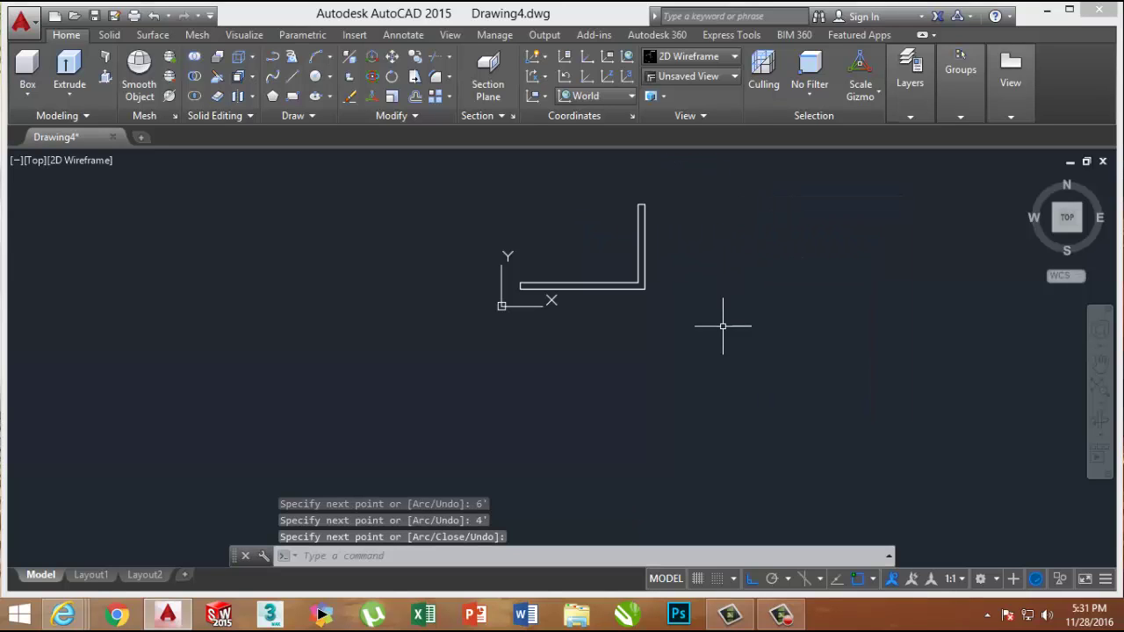
# Step: Show the L-shaped wall in the SE Isometric view with the Conceptual visual style
pyautogui.click(699, 76)
pyautogui.click(667, 193)
pyautogui.click(702, 199)
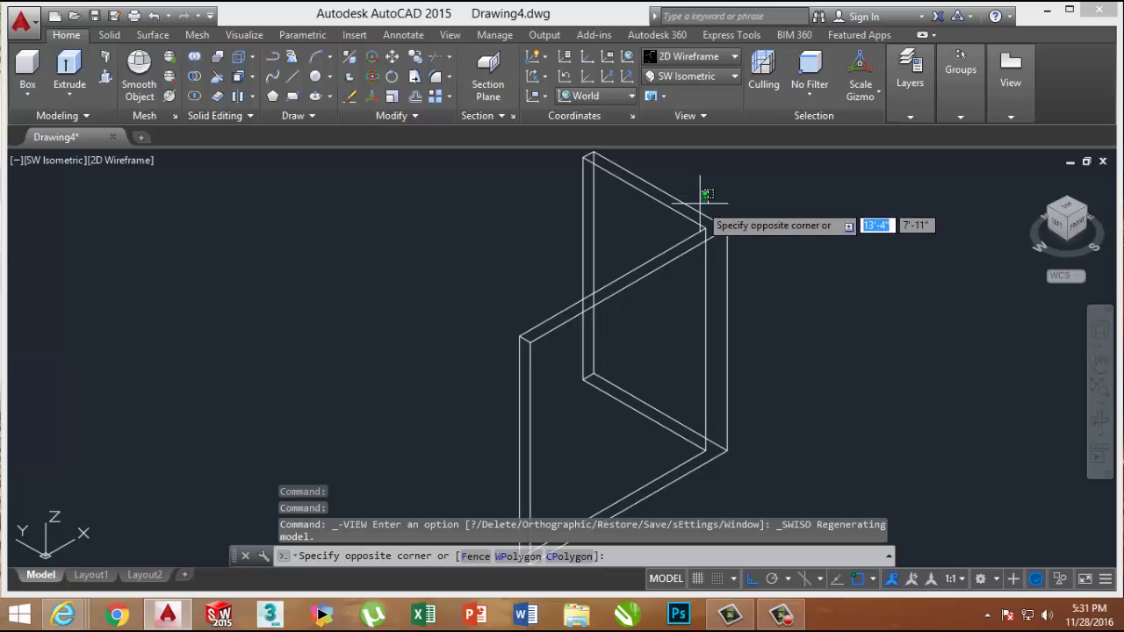
pyautogui.click(693, 76)
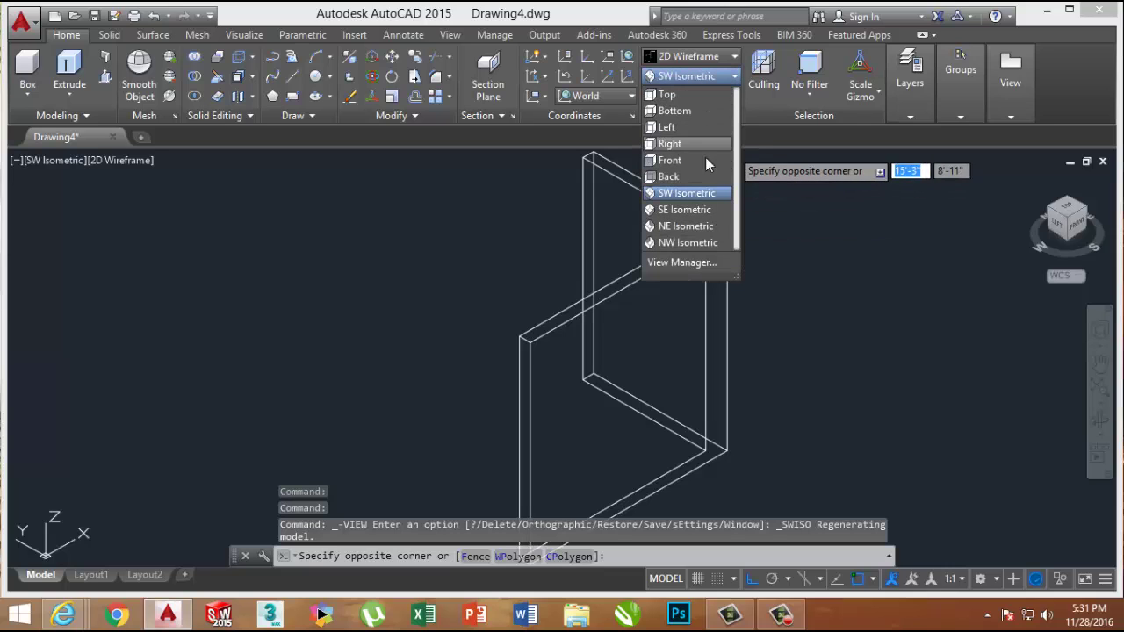
pyautogui.click(694, 210)
pyautogui.scroll(-3, 656, 229)
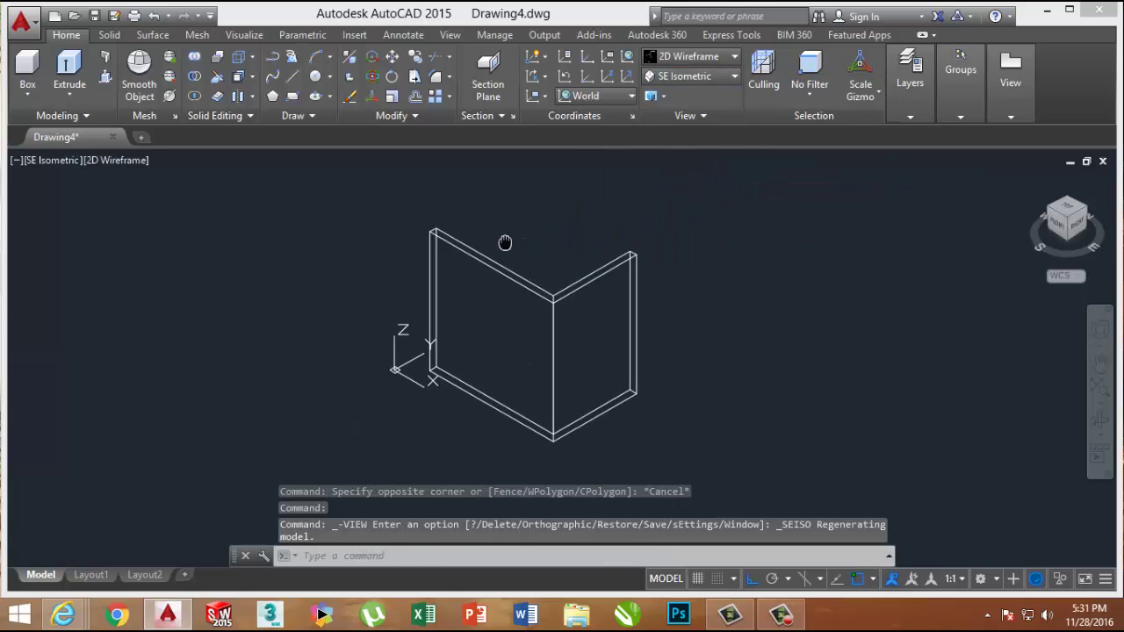
pyautogui.click(711, 59)
pyautogui.click(738, 97)
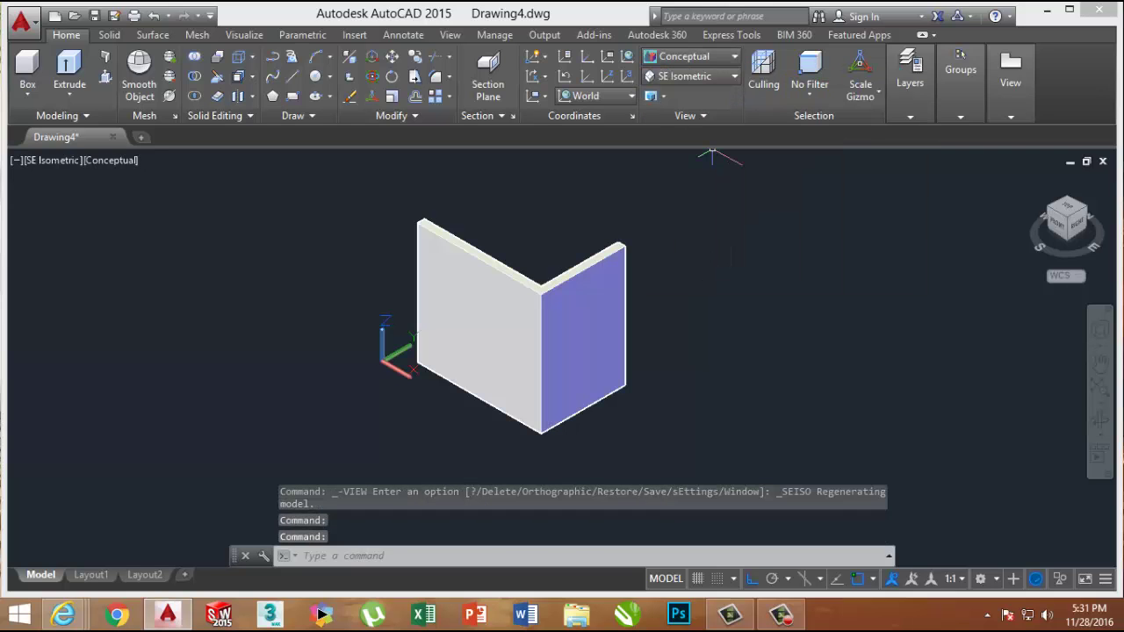
# Step: Copy the L-shaped wall about 8' along the X axis, using its lower outer corner as the base point
pyautogui.moveTo(510, 218); pyautogui.dragTo(458, 156, button='middle')
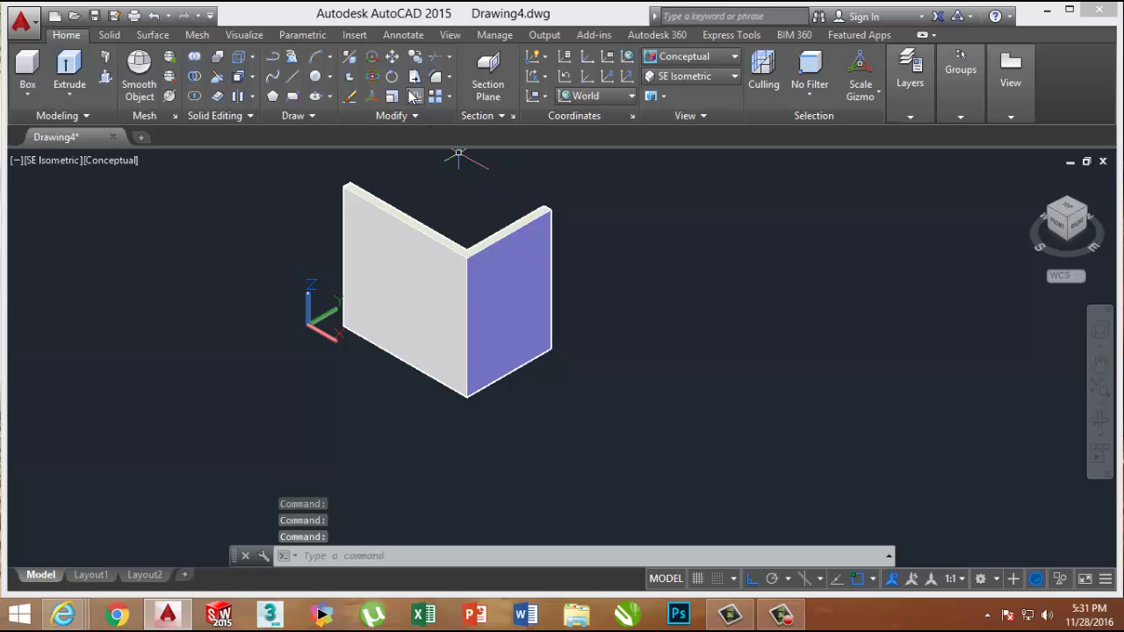
pyautogui.click(419, 64)
pyautogui.click(451, 221)
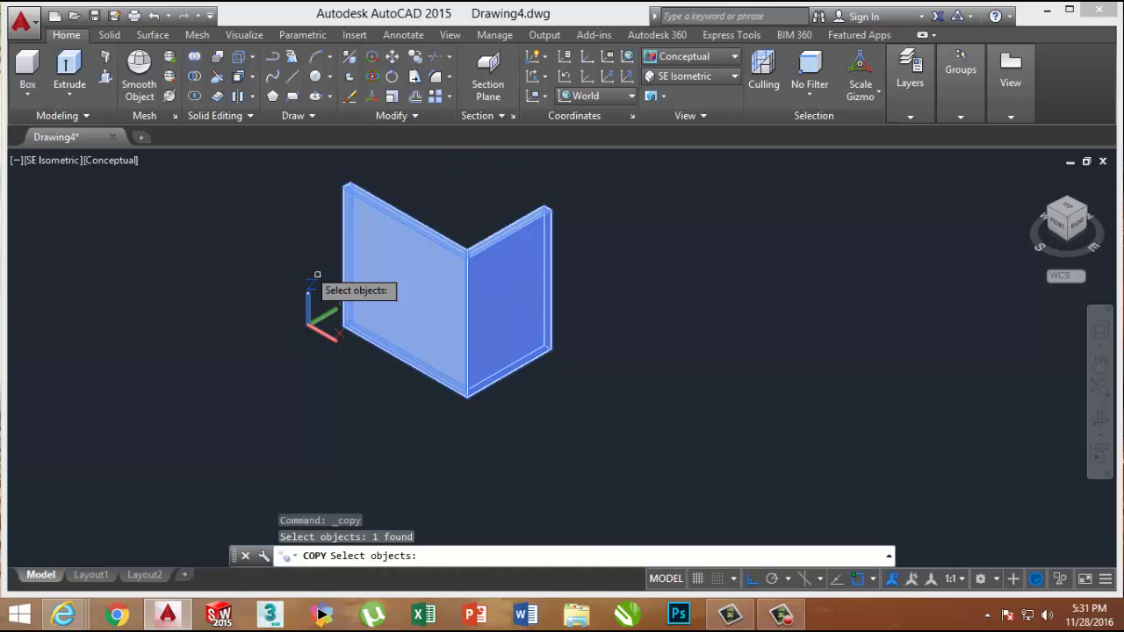
pyautogui.press('Return')
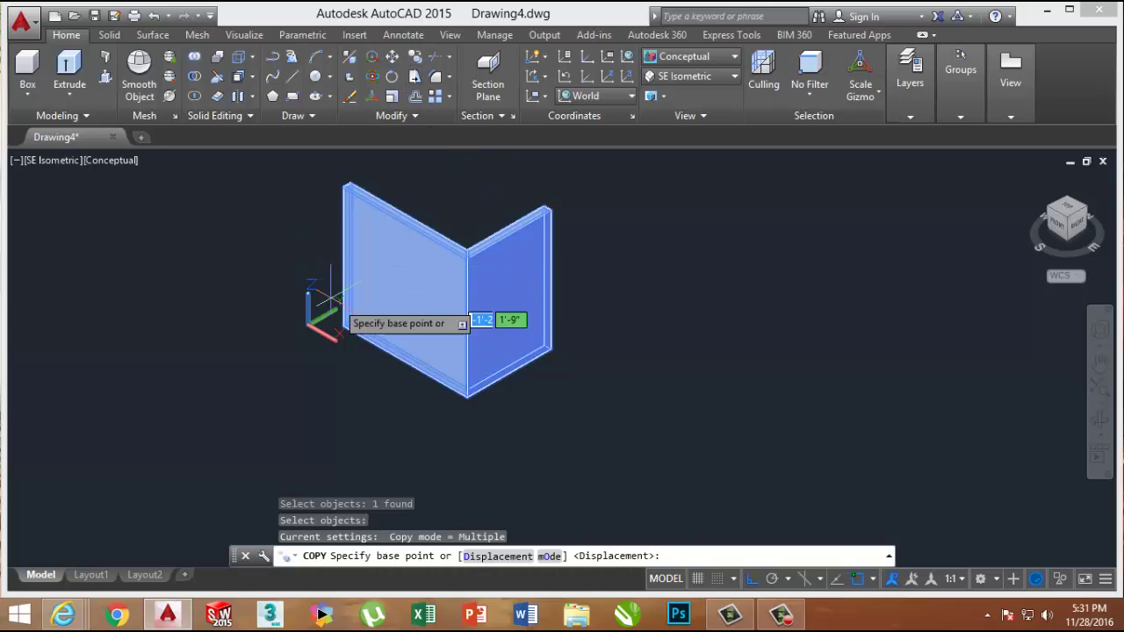
pyautogui.click(467, 395)
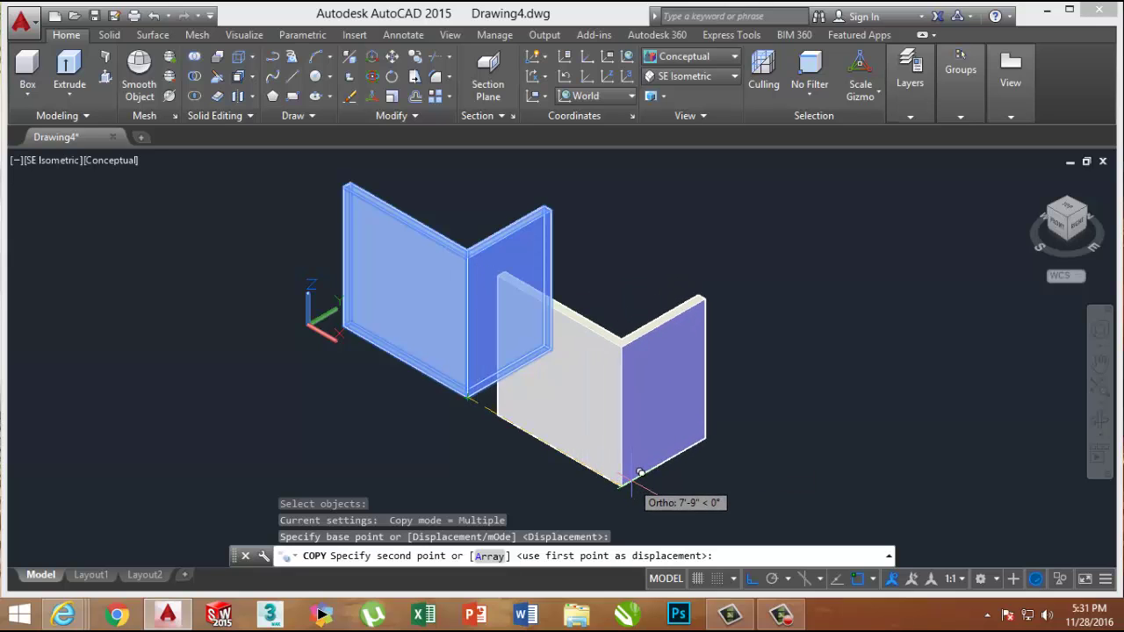
pyautogui.click(637, 474)
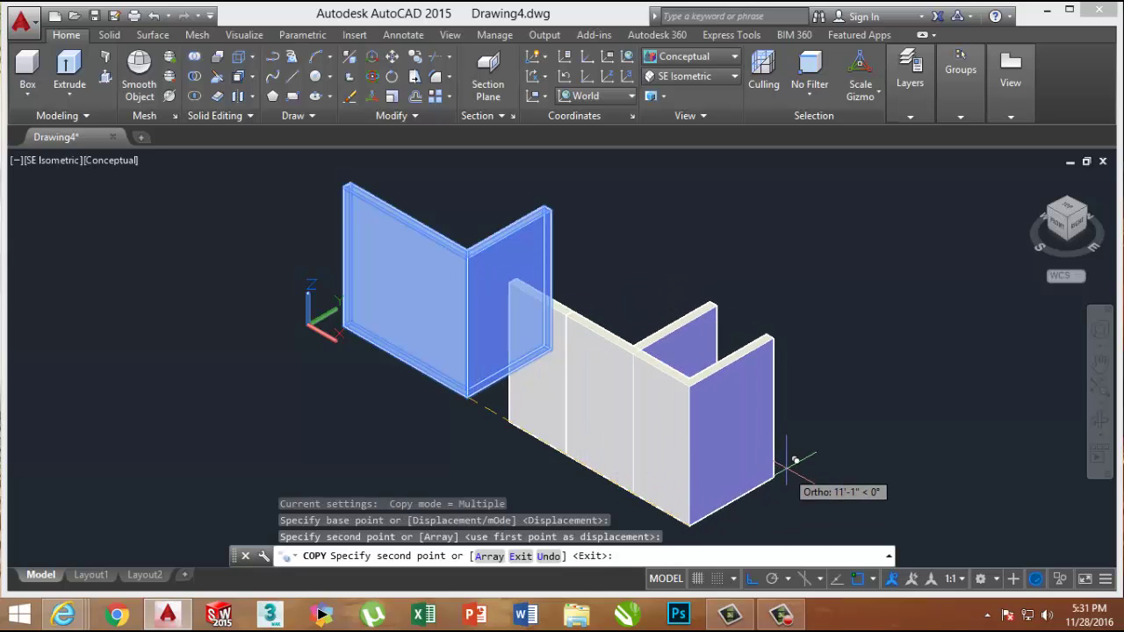
pyautogui.press('Escape')
pyautogui.moveTo(789, 362); pyautogui.dragTo(767, 310, button='middle')
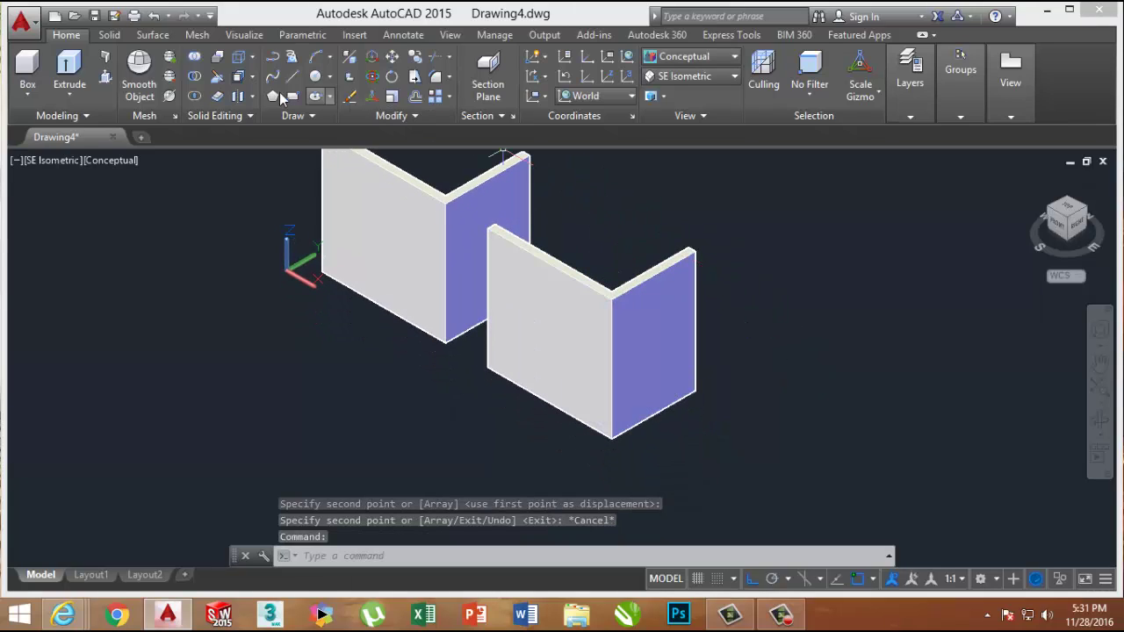
# Step: Offset the copied wall's top, bottom and two end faces by -2"
pyautogui.click(237, 81)
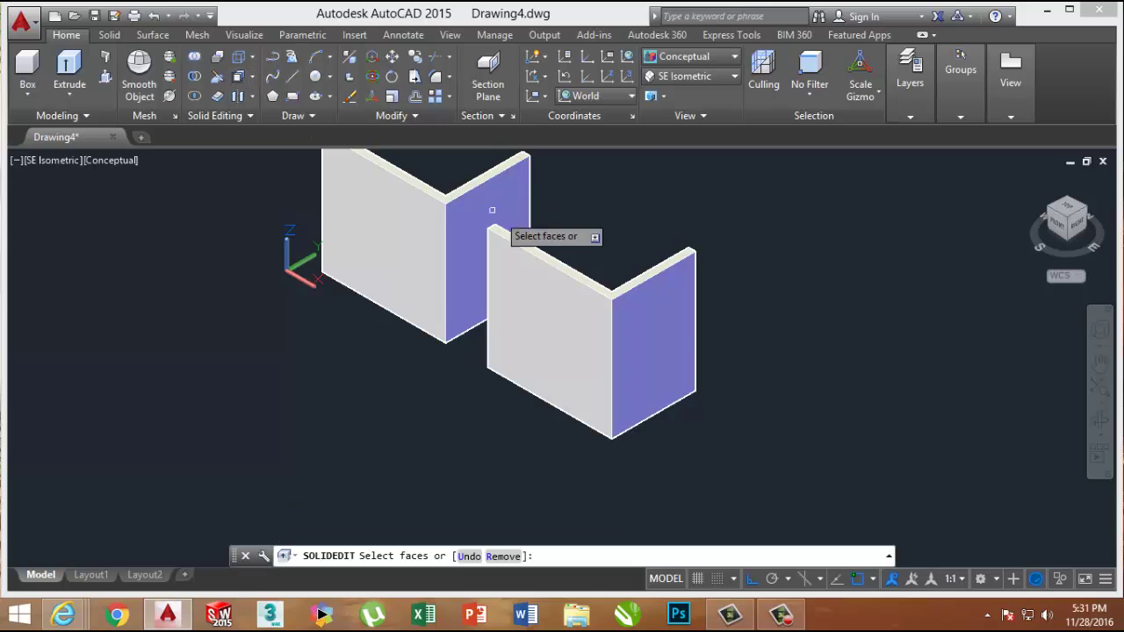
pyautogui.scroll(4, 650, 325)
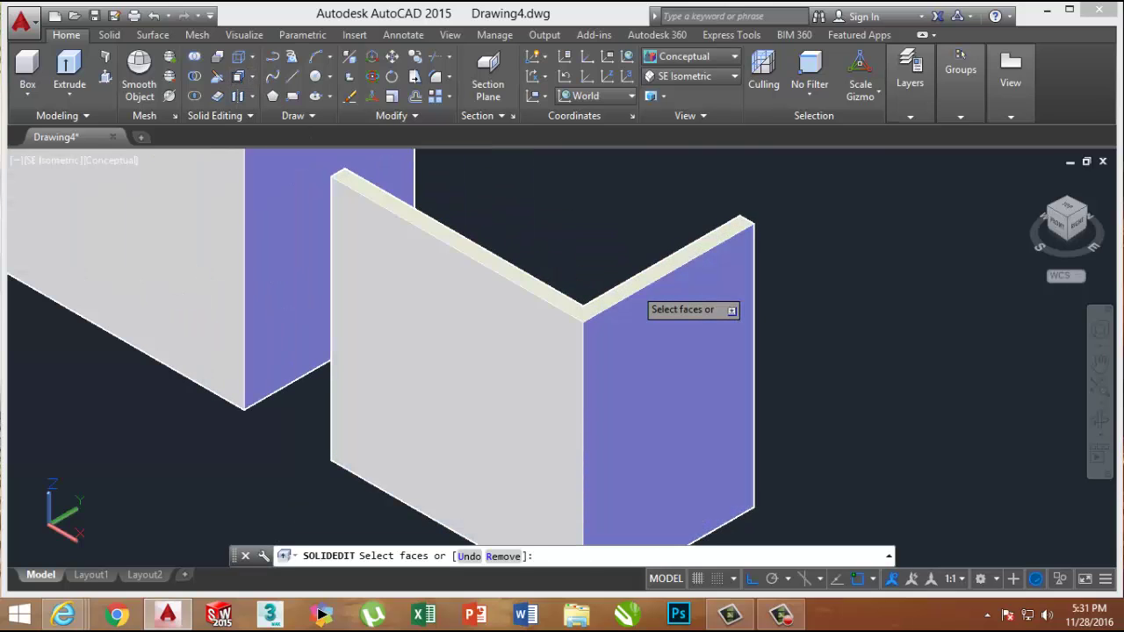
pyautogui.click(675, 278)
pyautogui.keyDown('shift'); pyautogui.moveTo(732, 416); pyautogui.dragTo(386, 202, button='middle'); pyautogui.keyUp('shift')
pyautogui.click(93, 313)
pyautogui.scroll(3, 379, 174)
pyautogui.click(372, 201)
pyautogui.scroll(-5, 373, 228)
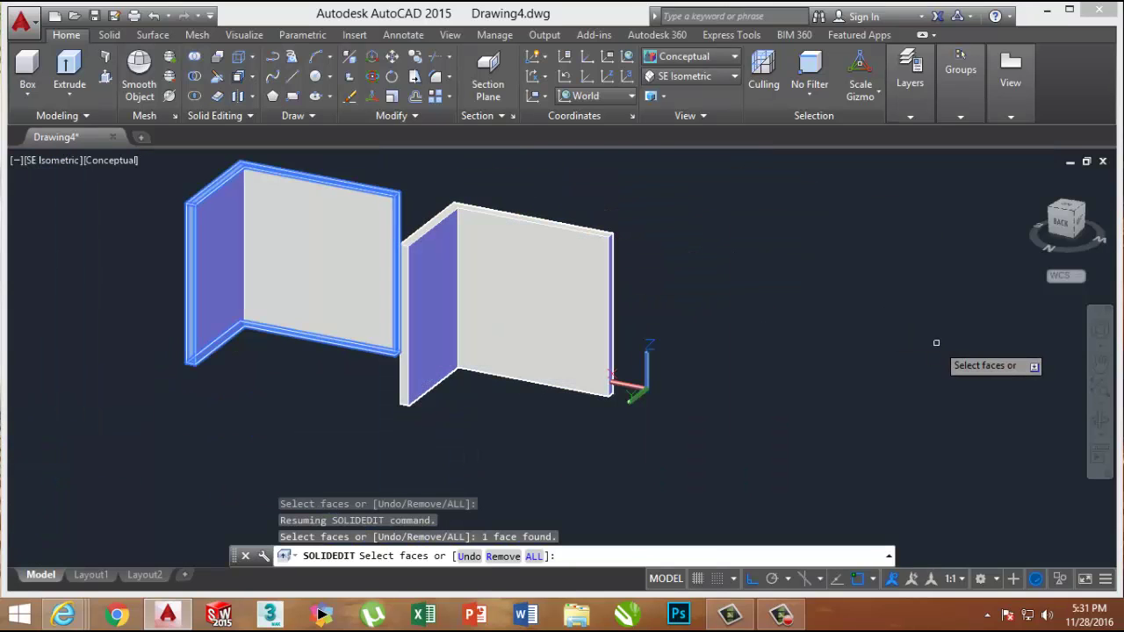
pyautogui.press('Return')
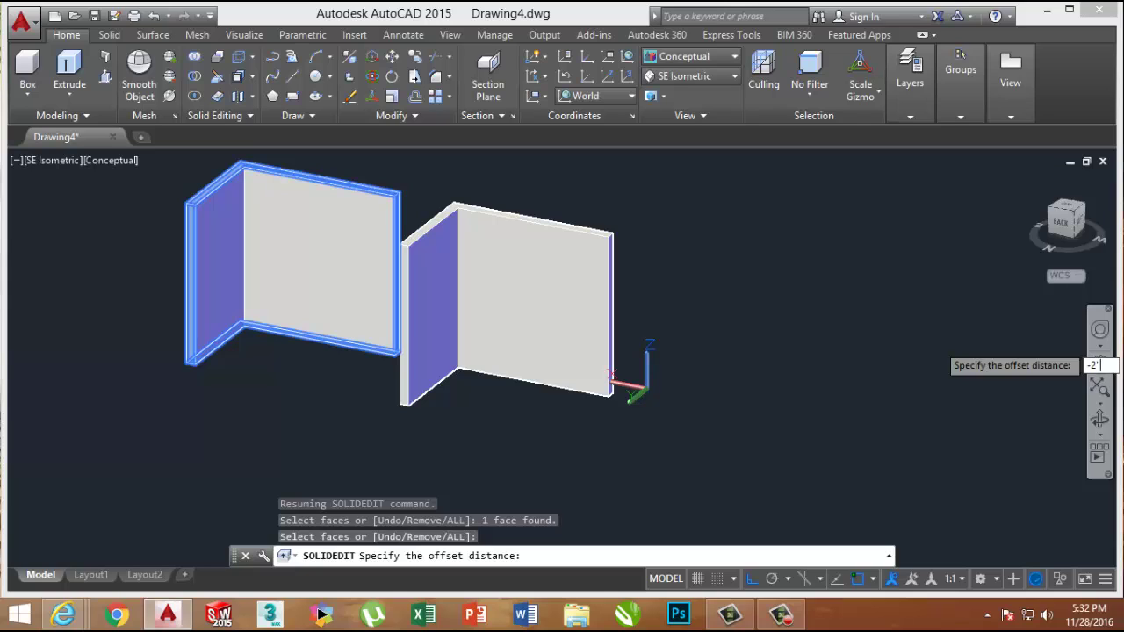
pyautogui.press('Return')
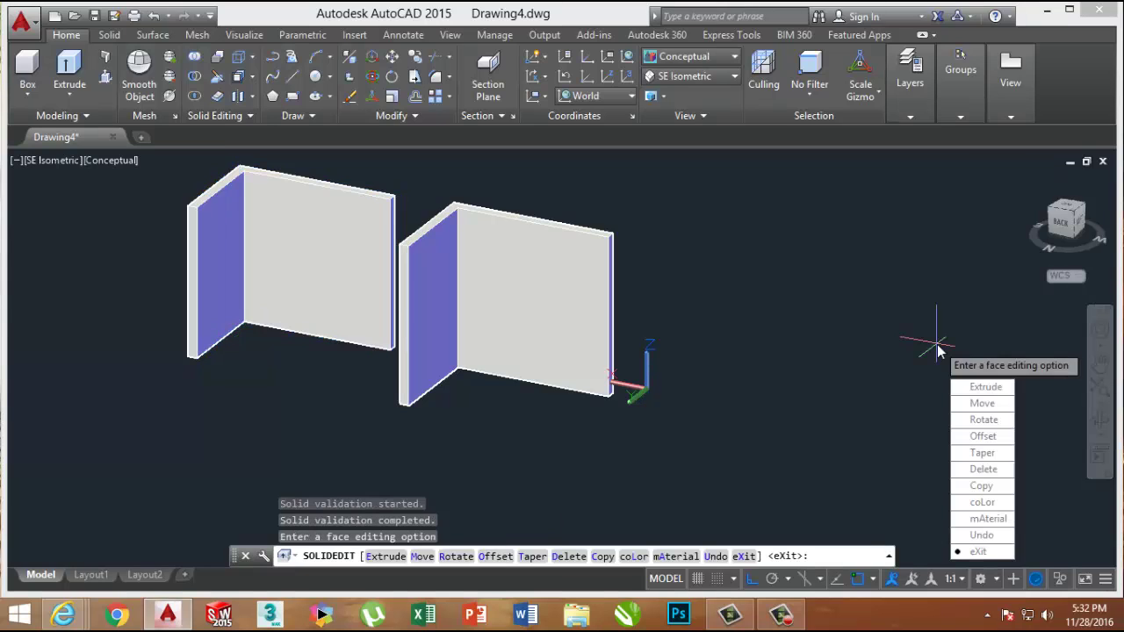
pyautogui.press('Return')
pyautogui.press('Return')
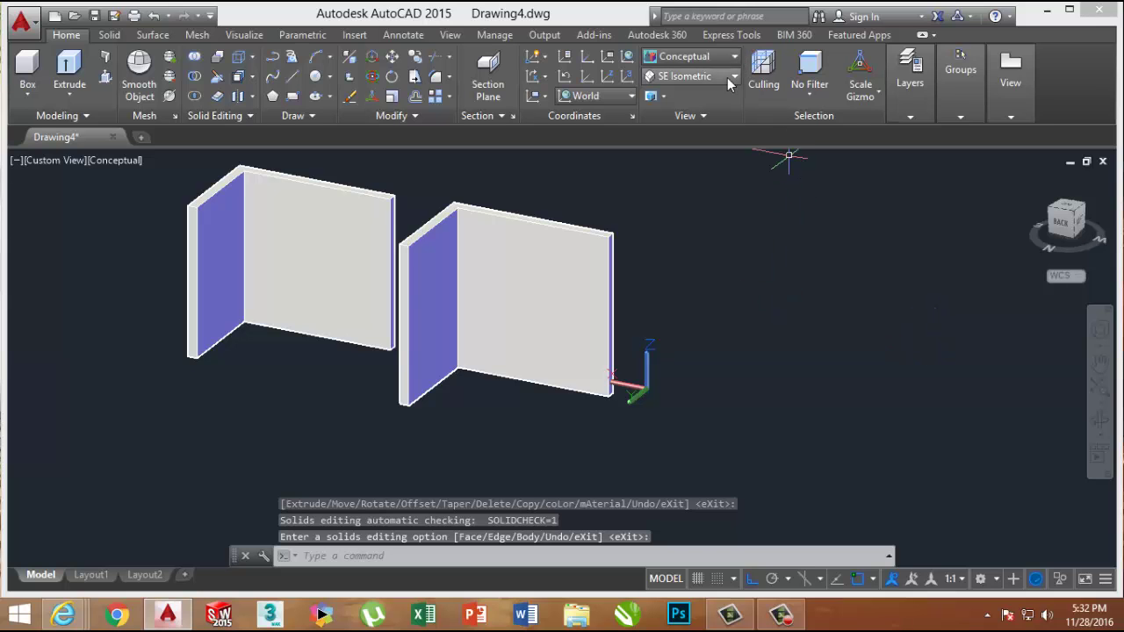
# Step: In the SE Isometric view, move the reduced wall so its lower outer corner meets the original wall's lower outer corner
pyautogui.click(694, 76)
pyautogui.click(693, 210)
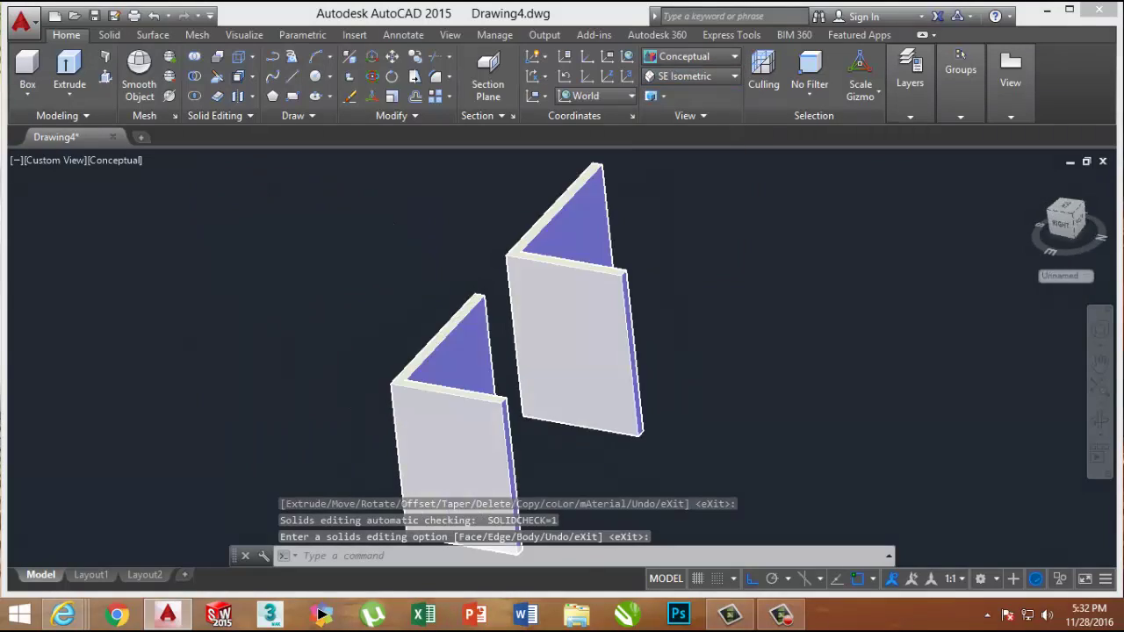
pyautogui.click(695, 204)
pyautogui.click(622, 404)
pyautogui.press('m')
pyautogui.press('Return')
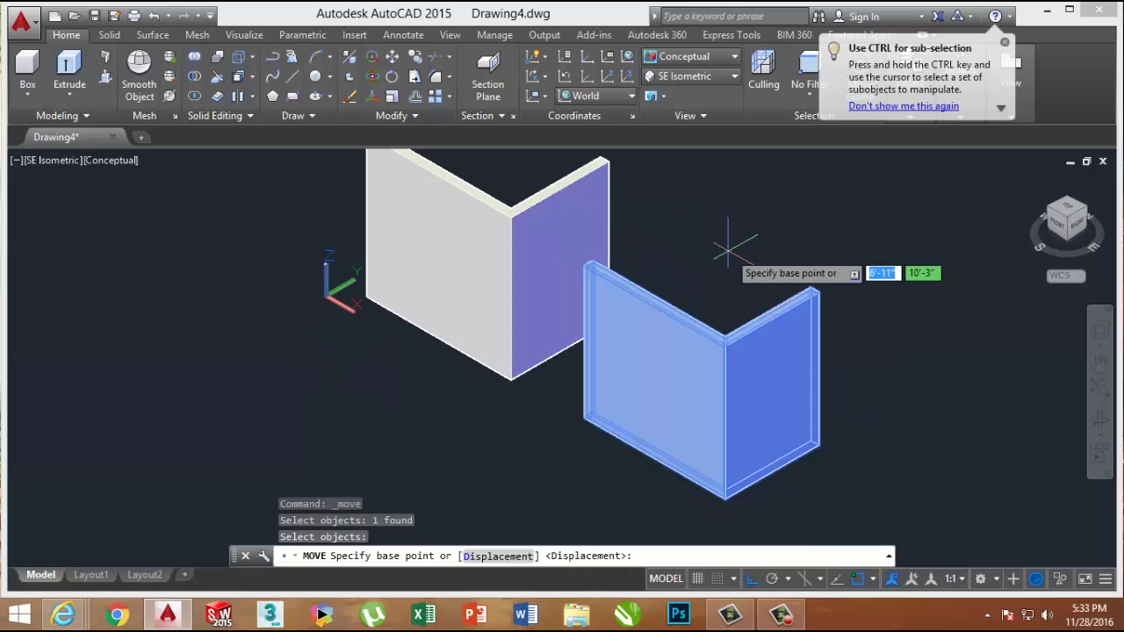
pyautogui.click(725, 501)
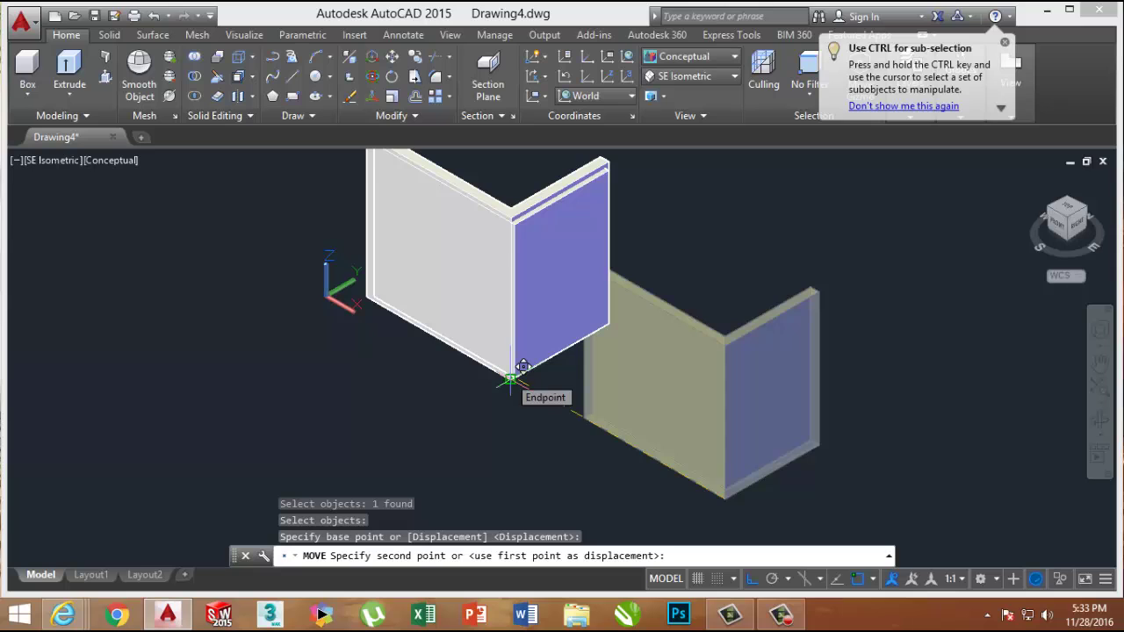
pyautogui.click(523, 366)
pyautogui.moveTo(518, 439); pyautogui.dragTo(582, 427, button='middle')
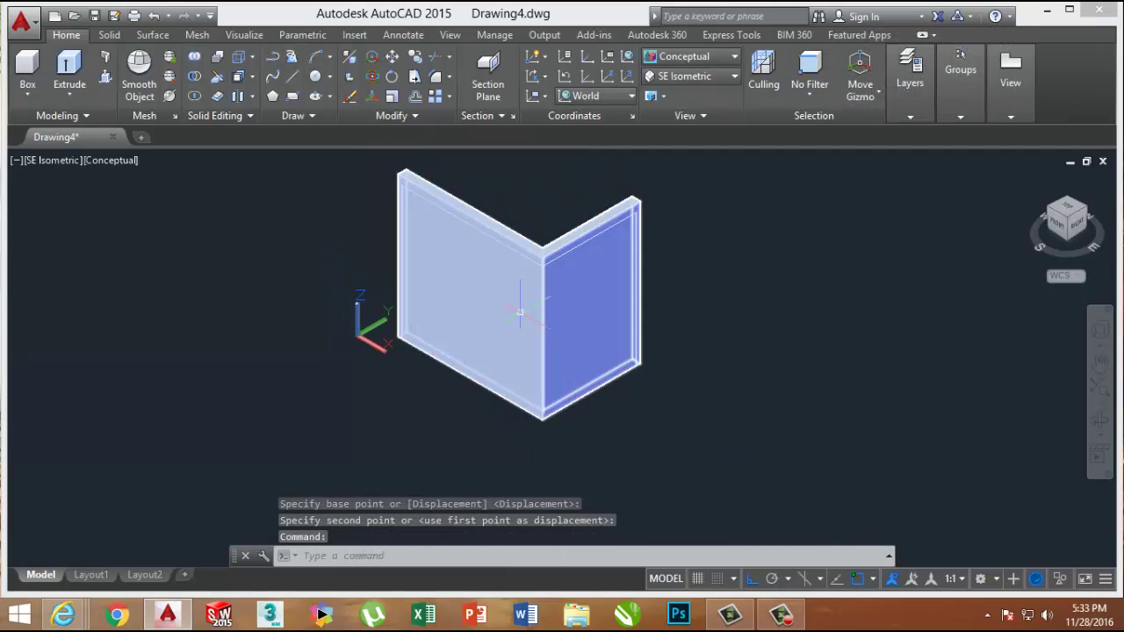
# Step: Move the smaller wall 2" up along the Z axis inside the original wall
pyautogui.click(581, 238)
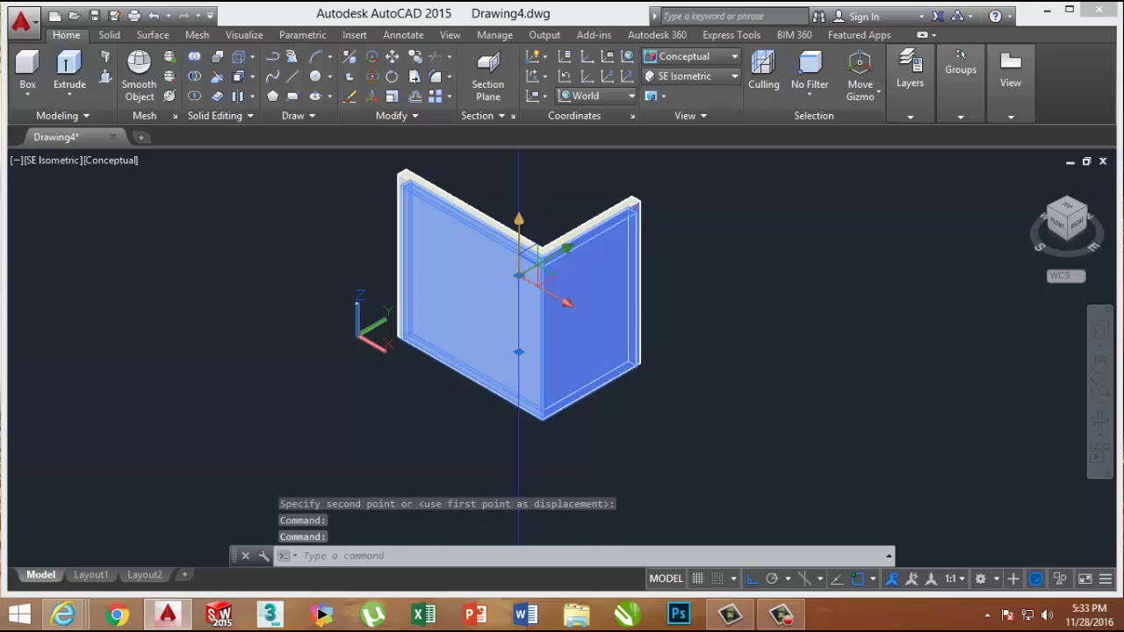
pyautogui.click(523, 237)
pyautogui.write('2')
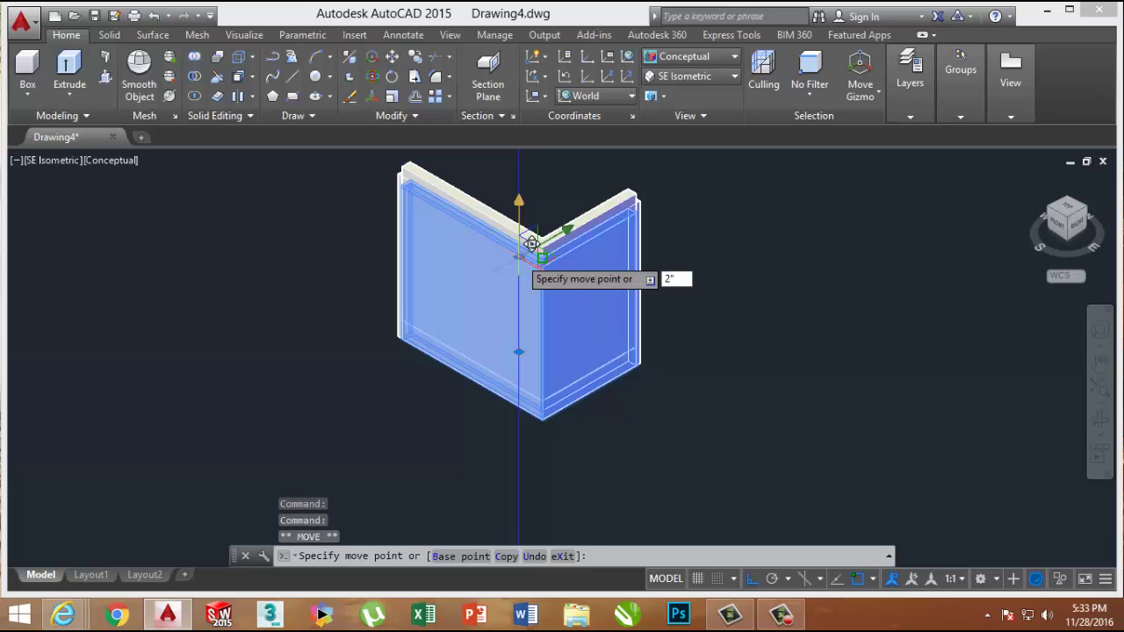
pyautogui.write('"')
pyautogui.press('Return')
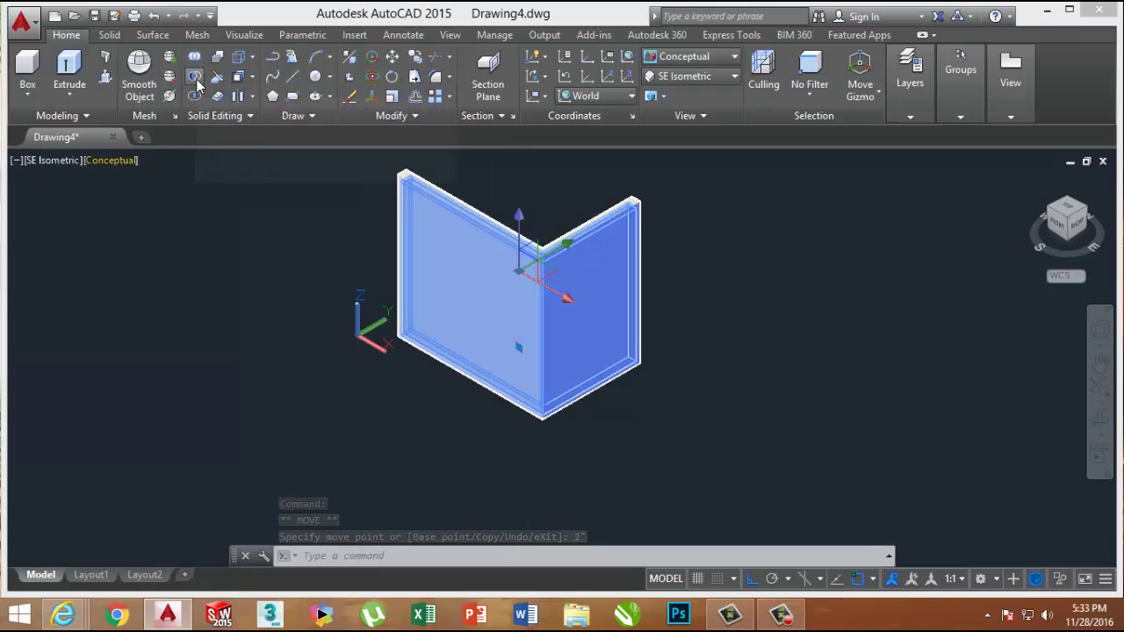
# Step: Subtract the smaller inner wall from the original L-shaped wall to leave an open frame
pyautogui.click(194, 77)
pyautogui.press('Escape')
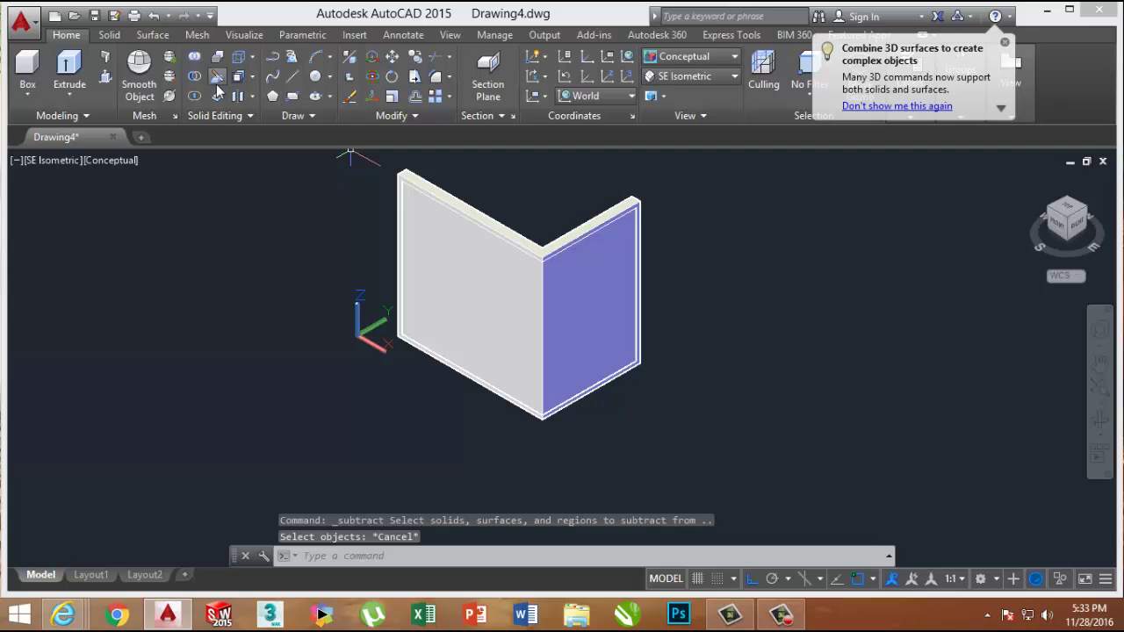
pyautogui.click(201, 81)
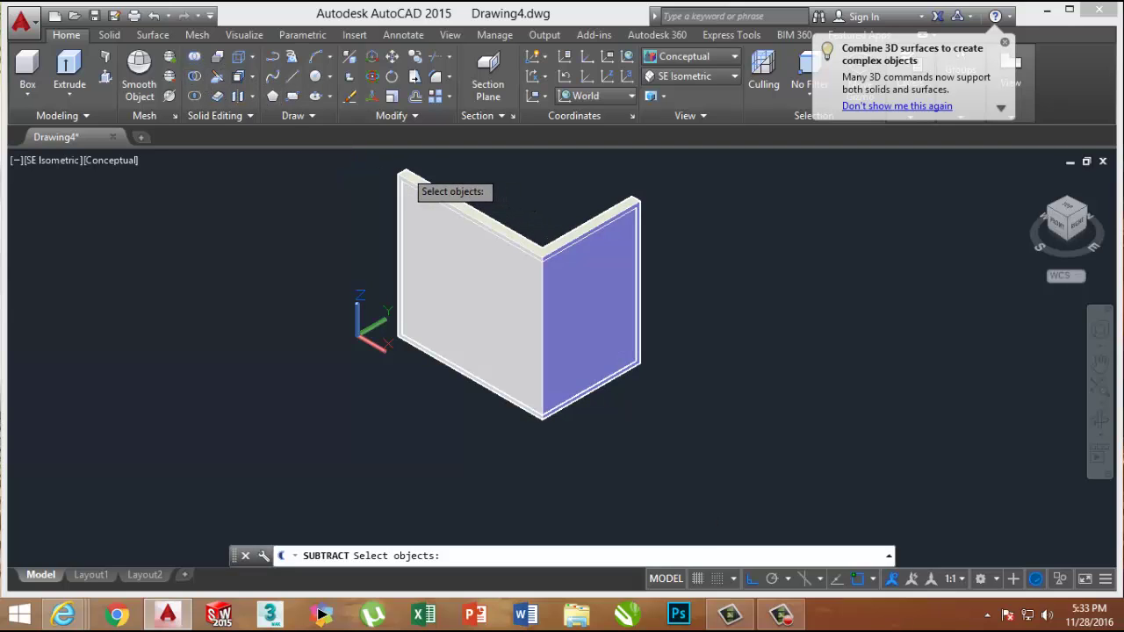
pyautogui.click(404, 170)
pyautogui.press('Return')
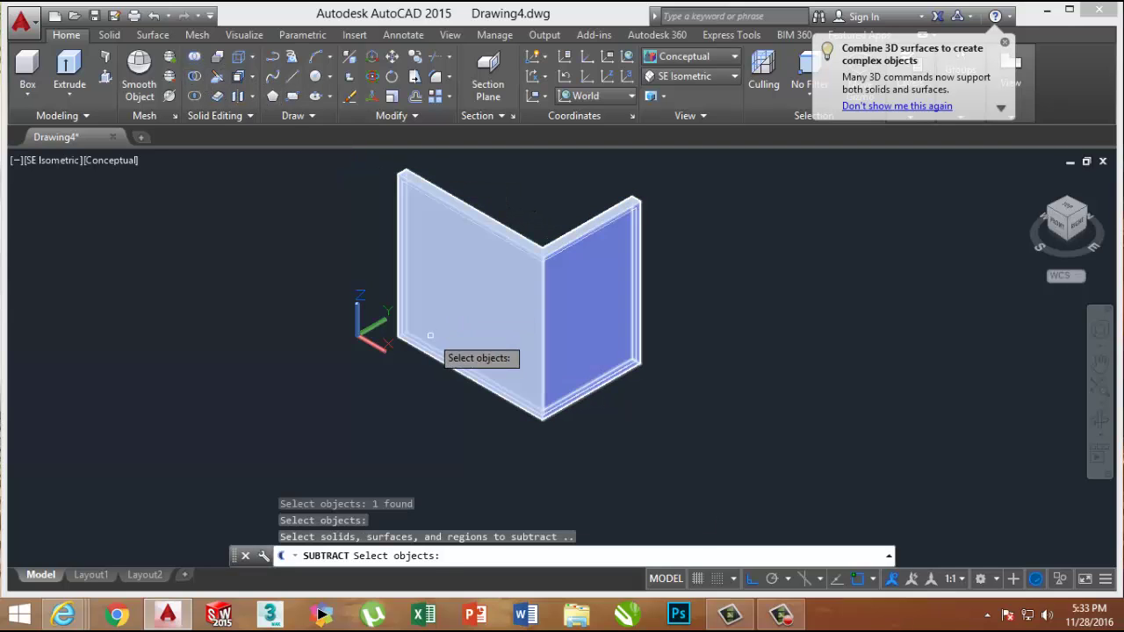
pyautogui.scroll(4, 425, 340)
pyautogui.scroll(2, 381, 336)
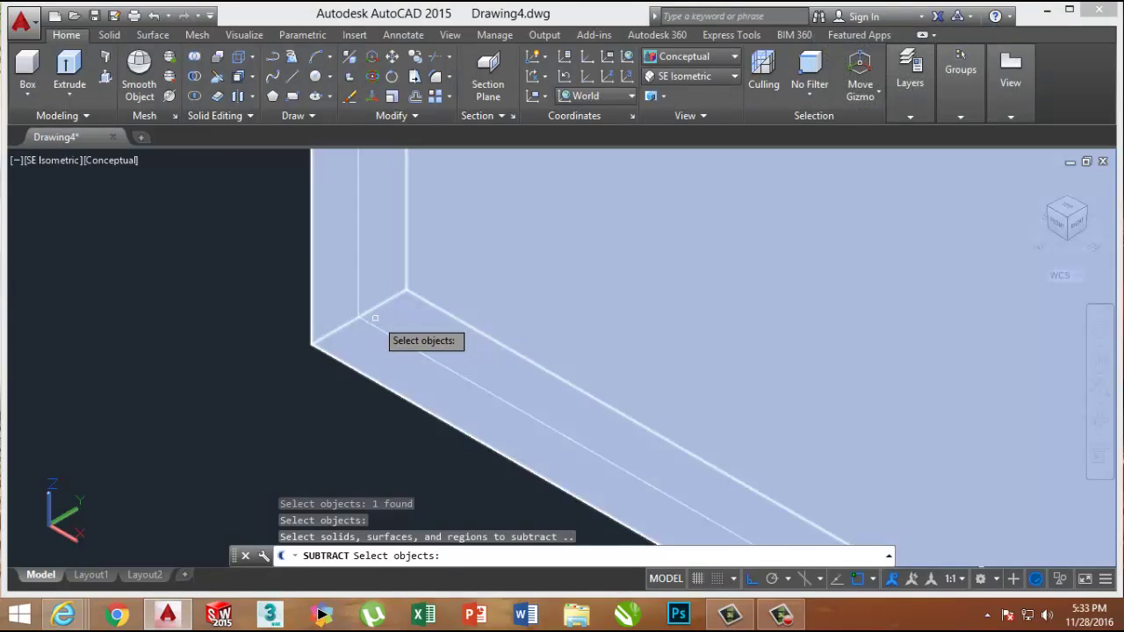
pyautogui.click(359, 311)
pyautogui.press('Return')
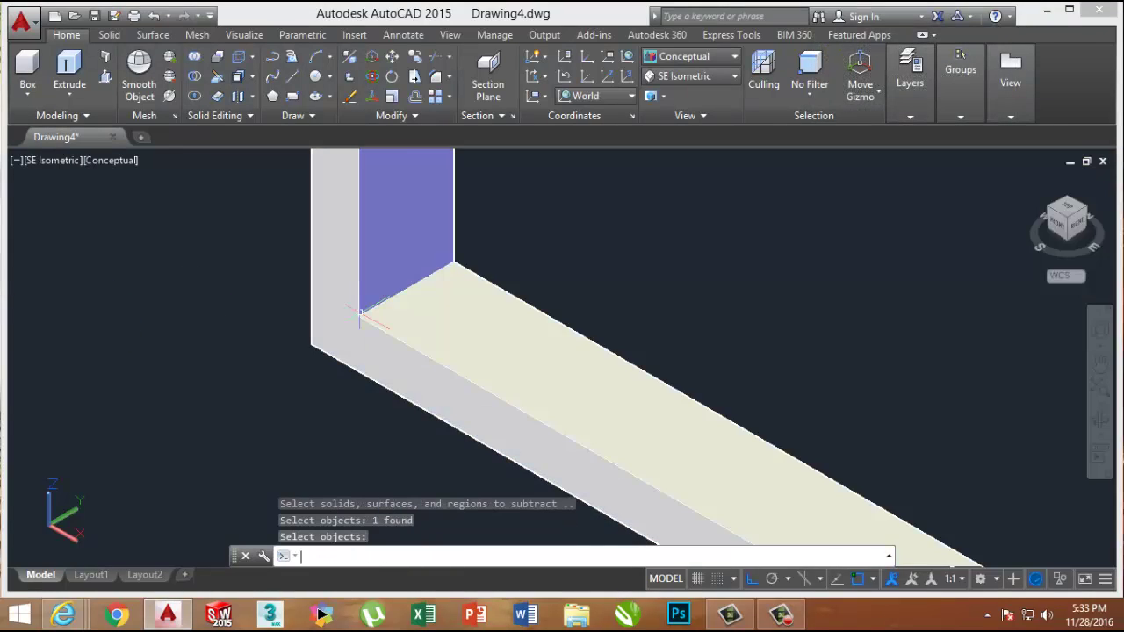
pyautogui.scroll(-5, 361, 338)
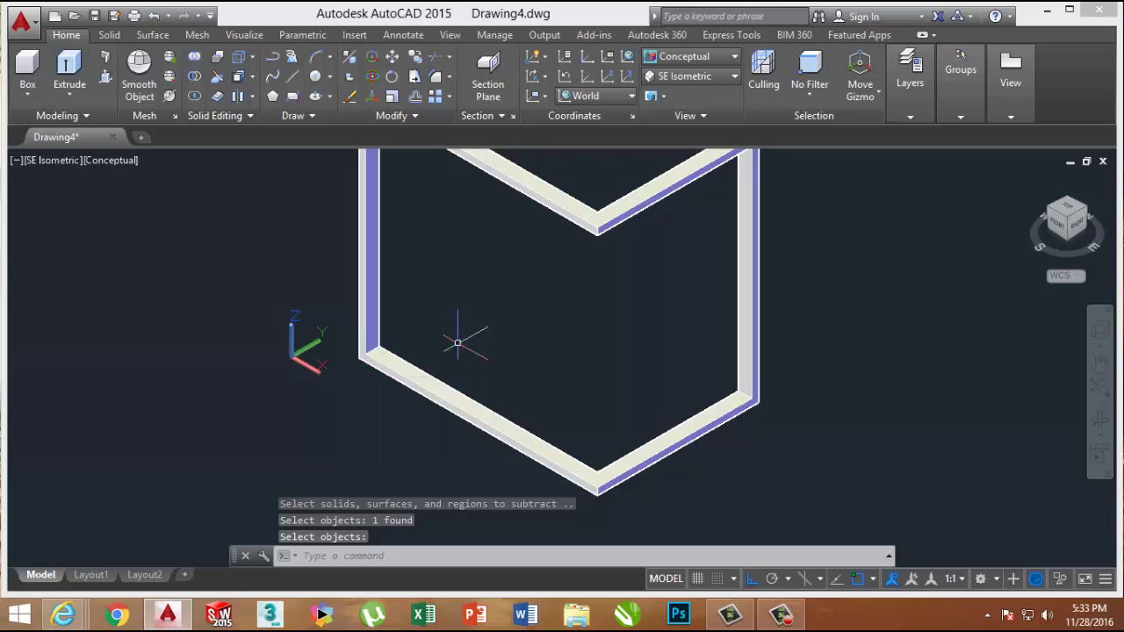
pyautogui.scroll(-2, 514, 347)
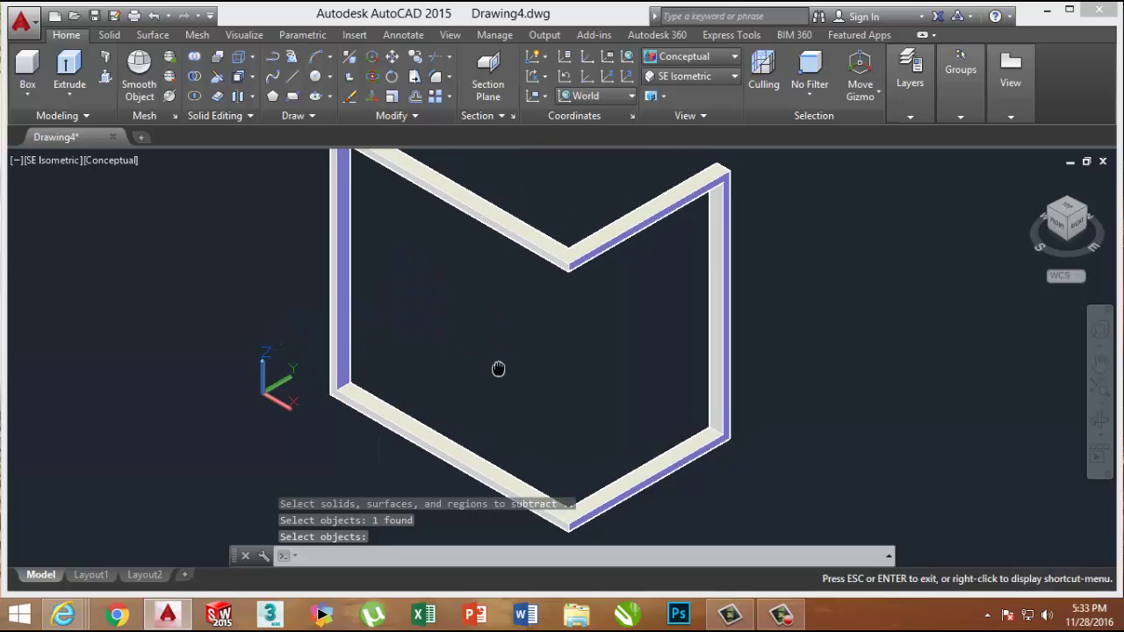
pyautogui.press('Return')
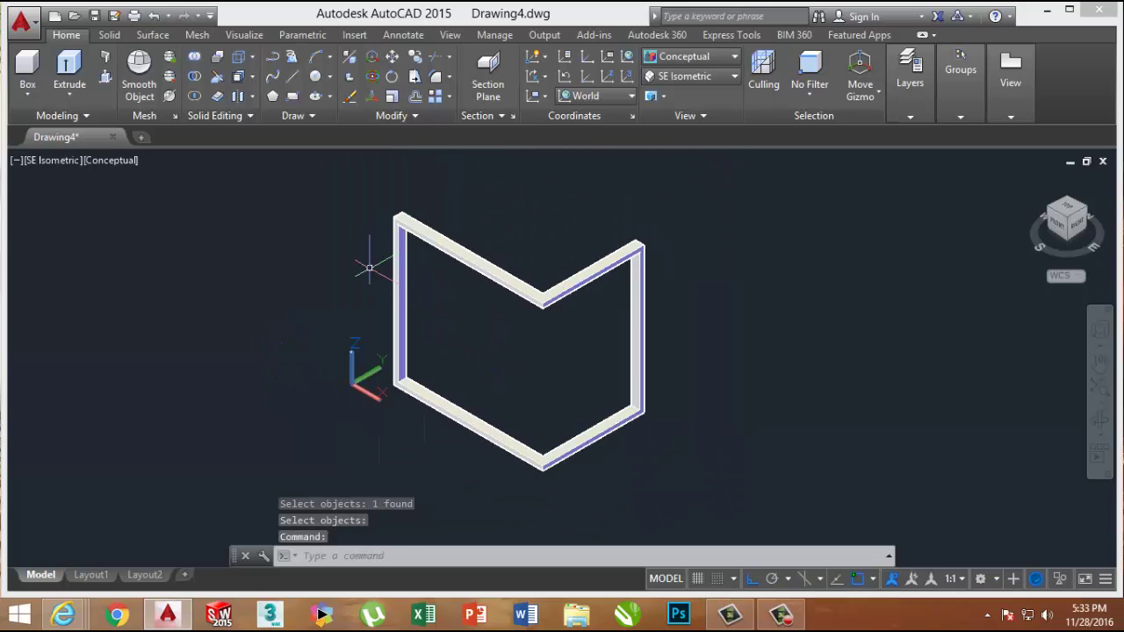
# Step: Start a new polysolid with its height set to 5'8" and its width set to 2"
pyautogui.click(106, 56)
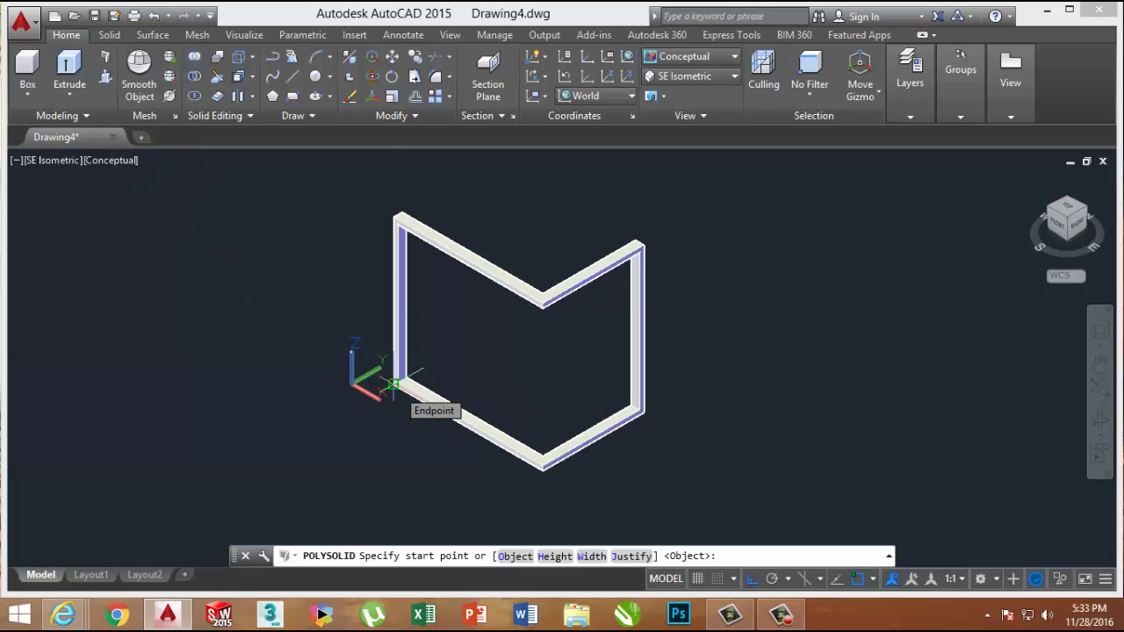
pyautogui.write('h')
pyautogui.press('Return')
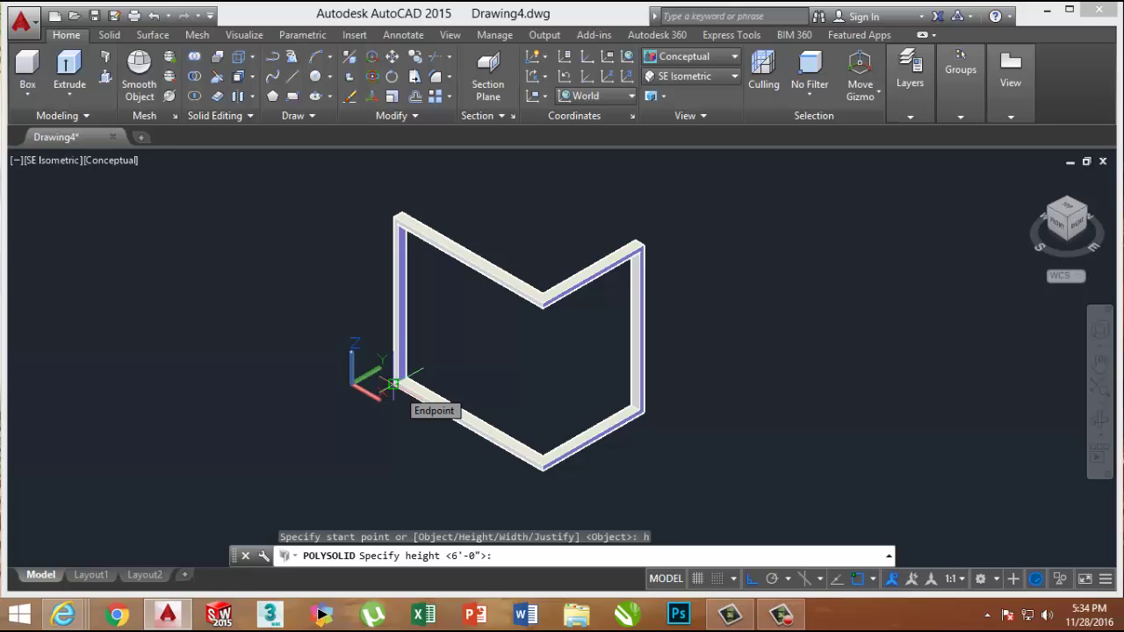
pyautogui.write('5\'8"')
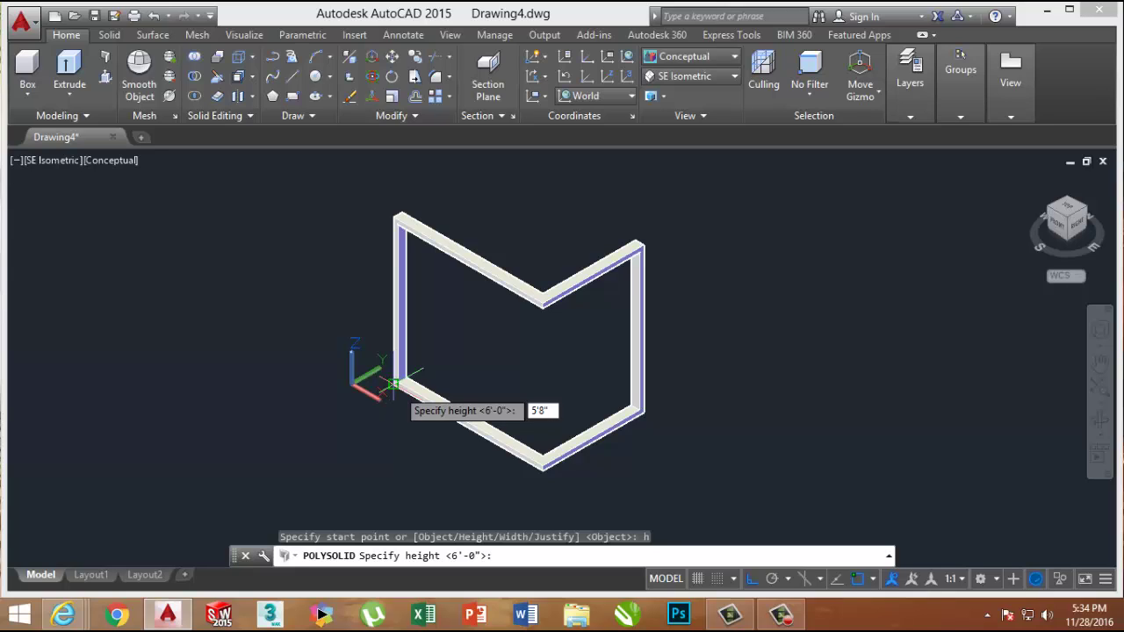
pyautogui.press('Return')
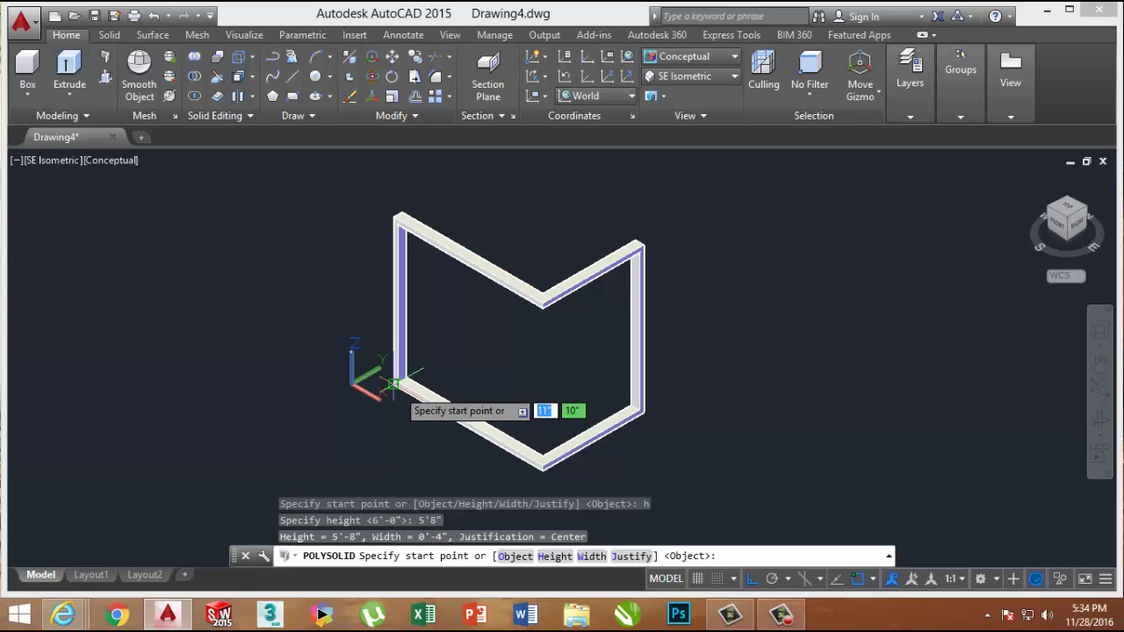
pyautogui.write('w')
pyautogui.press('Return')
pyautogui.write('2')
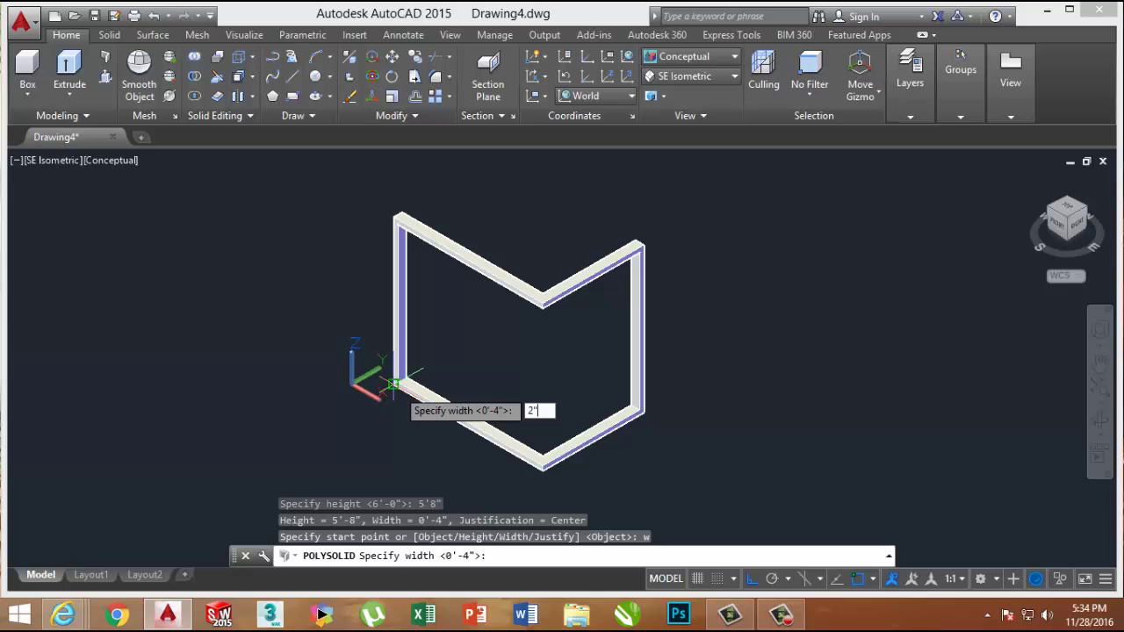
pyautogui.write('"')
pyautogui.press('Return')
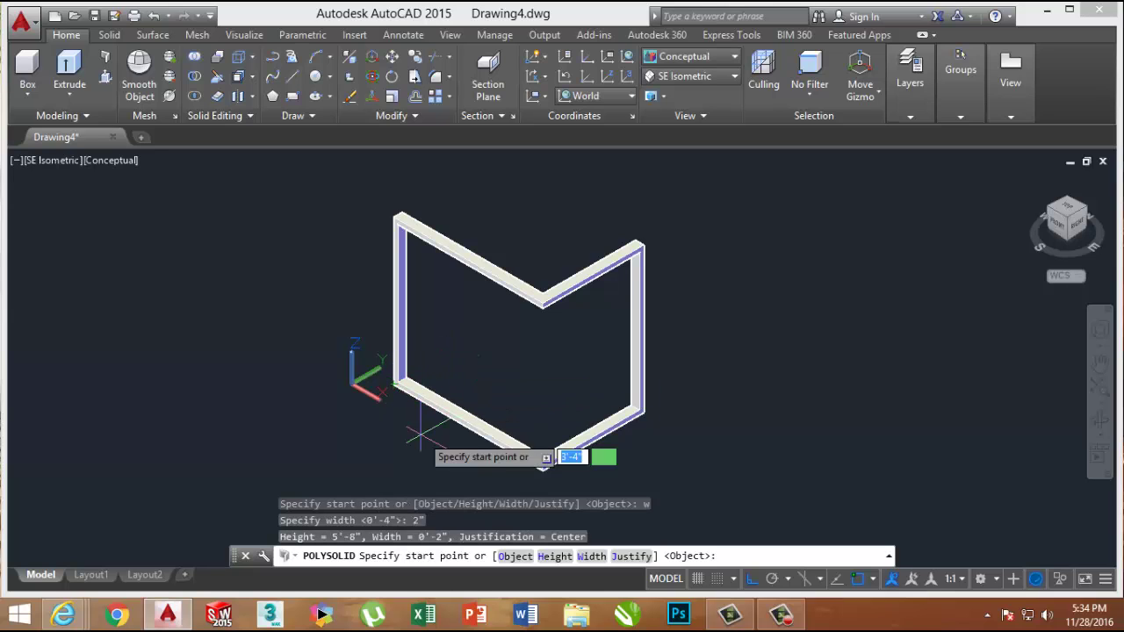
pyautogui.moveTo(529, 436); pyautogui.dragTo(480, 365, button='middle')
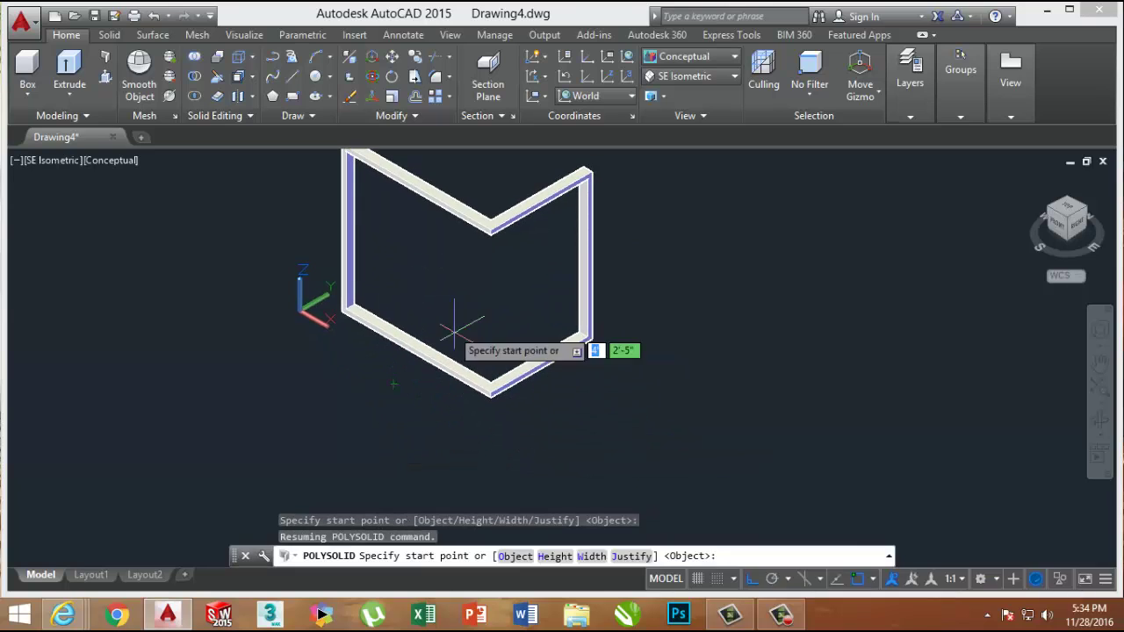
pyautogui.click(351, 309)
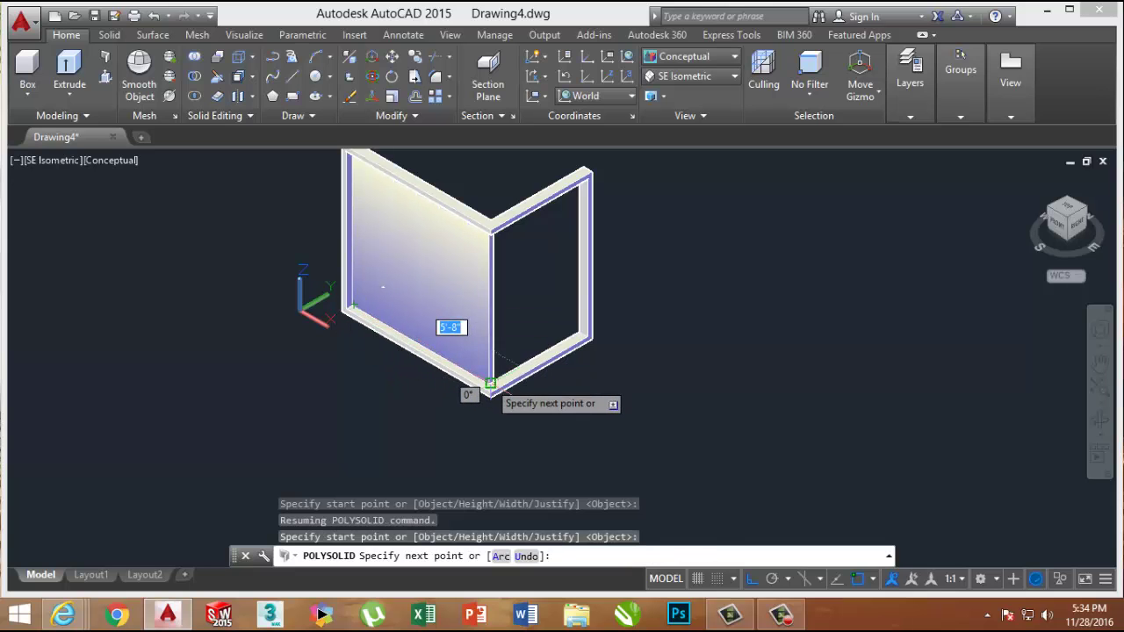
pyautogui.scroll(5, 490, 383)
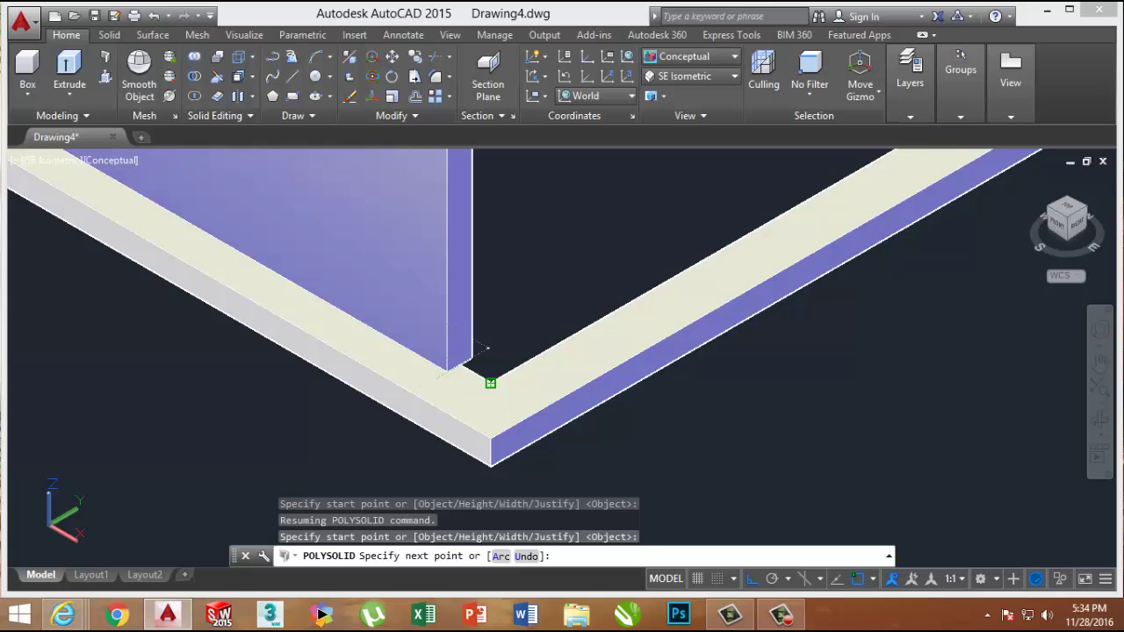
pyautogui.press('Escape')
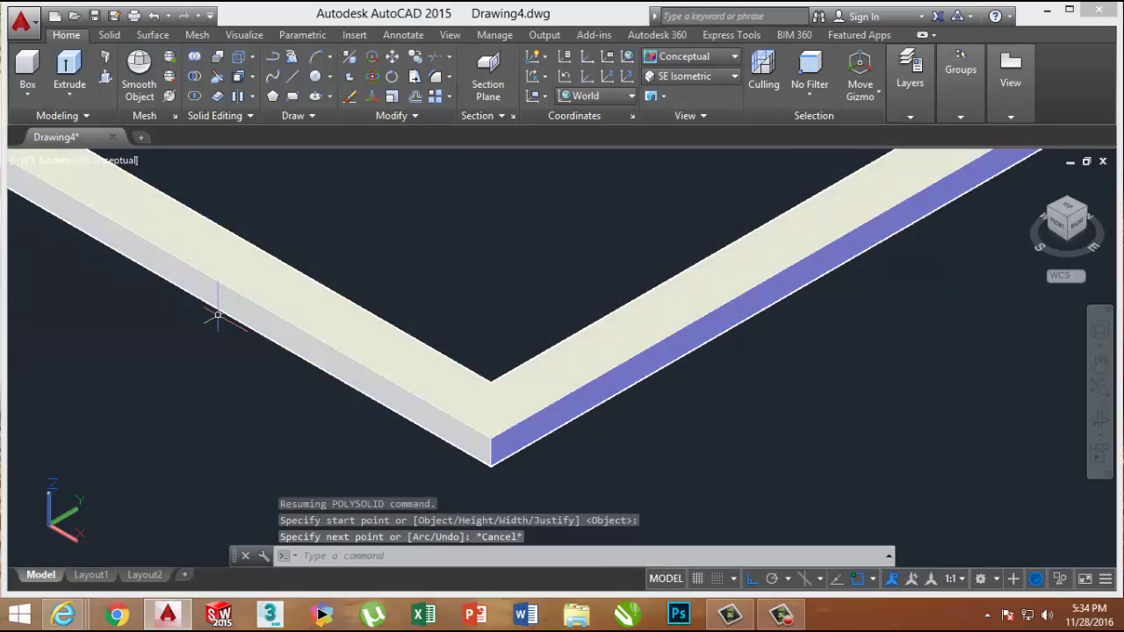
# Step: Draw a left-justified polysolid panel across the frame's longer opening, between its lower back inner corners
pyautogui.click(107, 58)
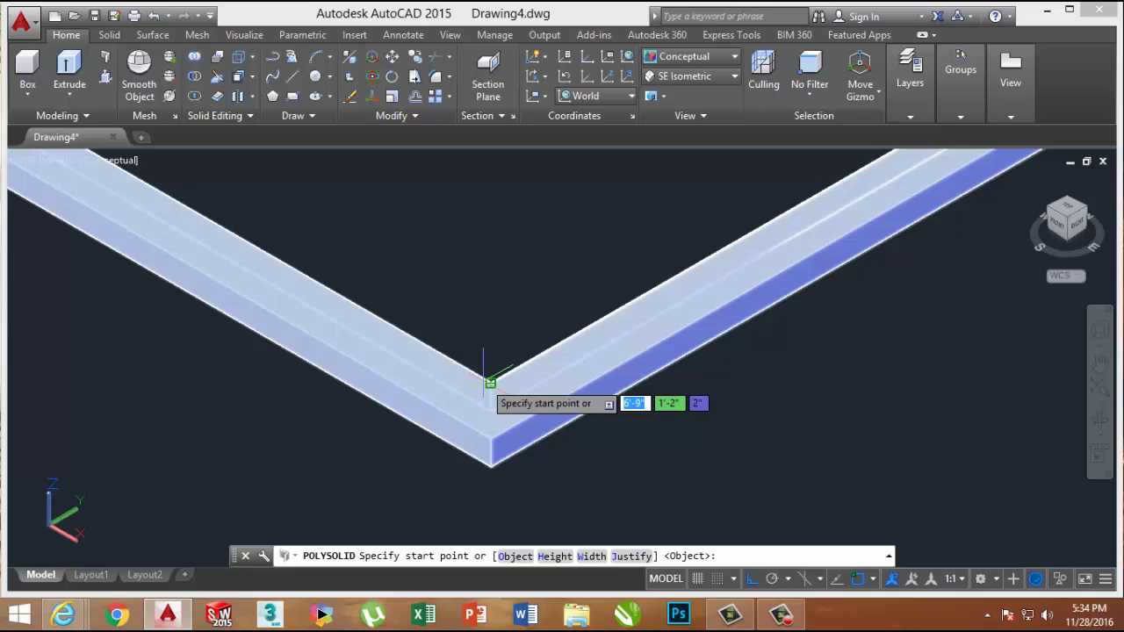
pyautogui.write('j')
pyautogui.press('Return')
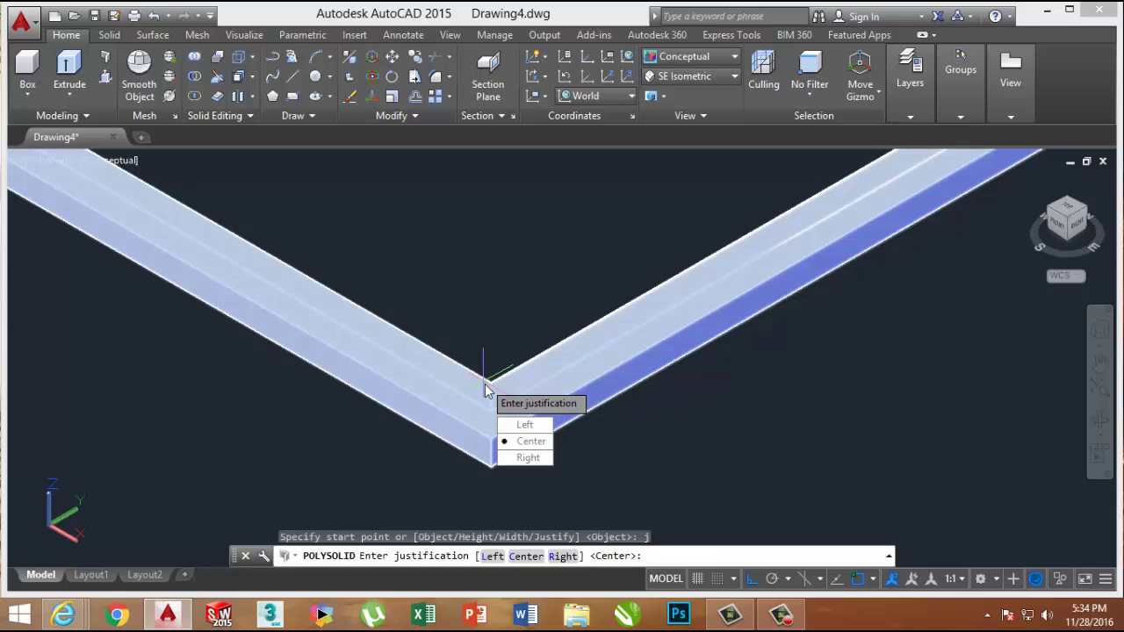
pyautogui.write('left')
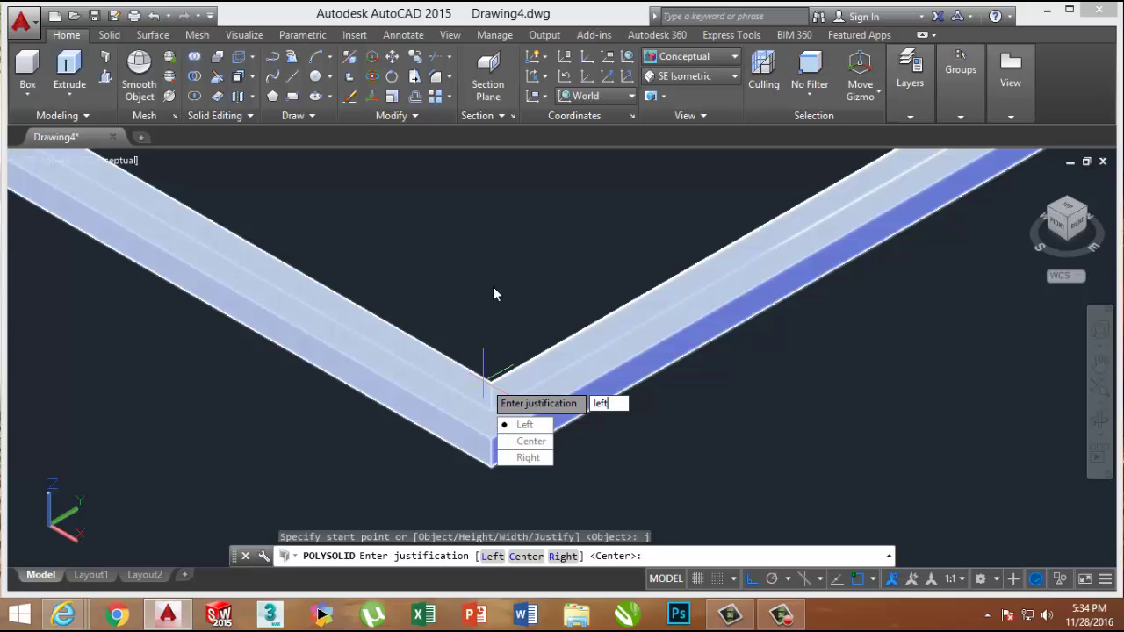
pyautogui.press('Return')
pyautogui.scroll(-3, 496, 285)
pyautogui.moveTo(410, 309); pyautogui.dragTo(422, 340, button='middle')
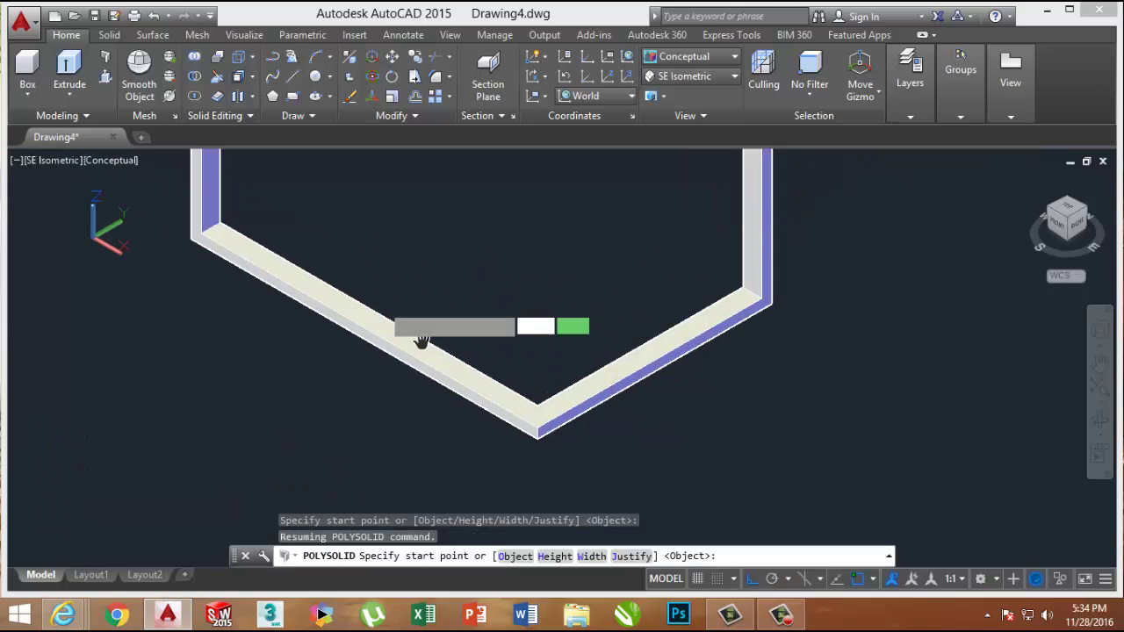
pyautogui.click(216, 225)
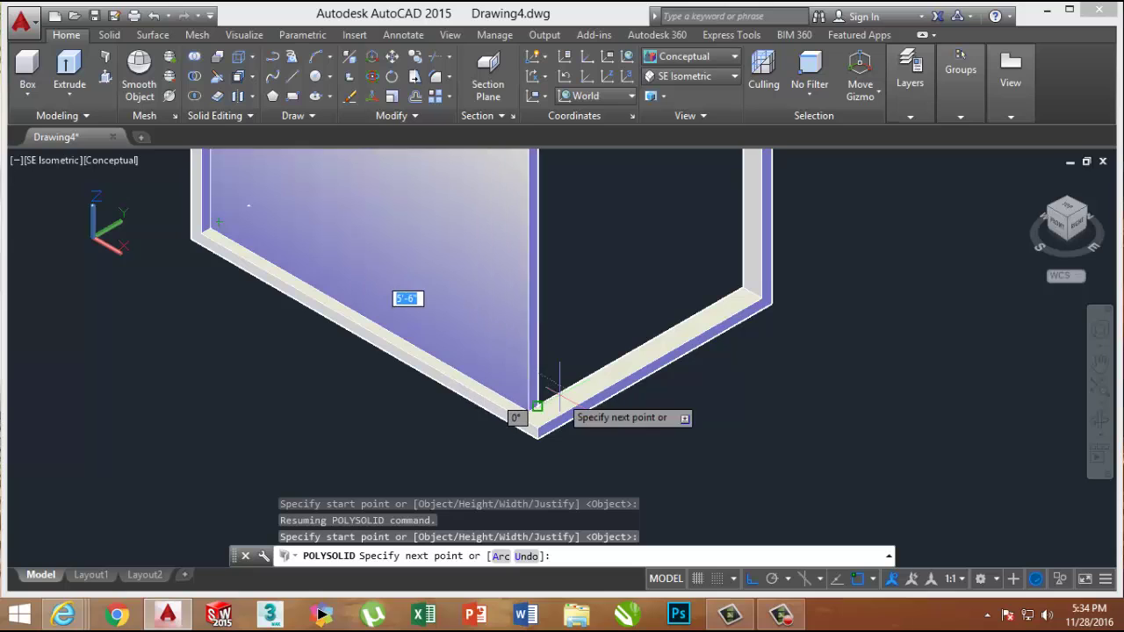
pyautogui.click(537, 408)
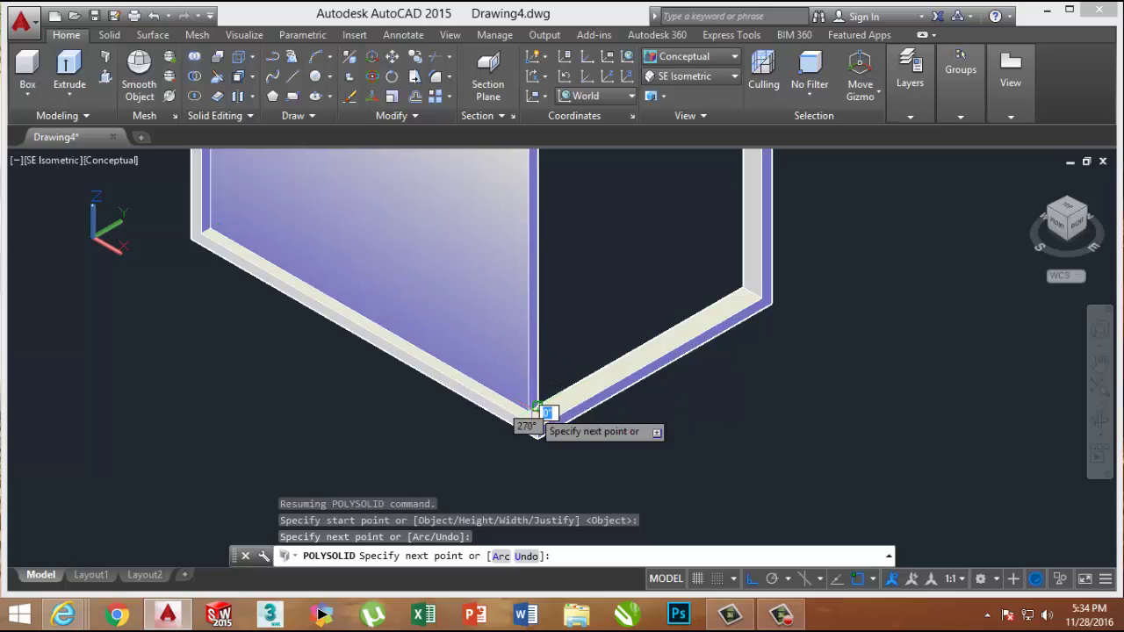
pyautogui.rightClick(597, 315)
pyautogui.click(625, 321)
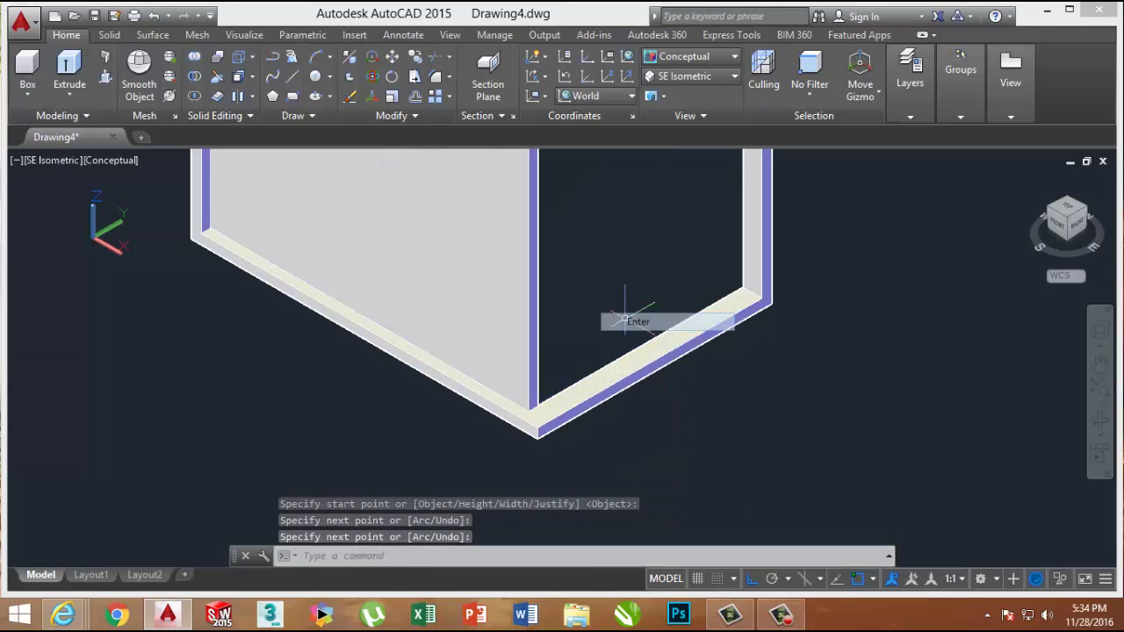
pyautogui.click(623, 318)
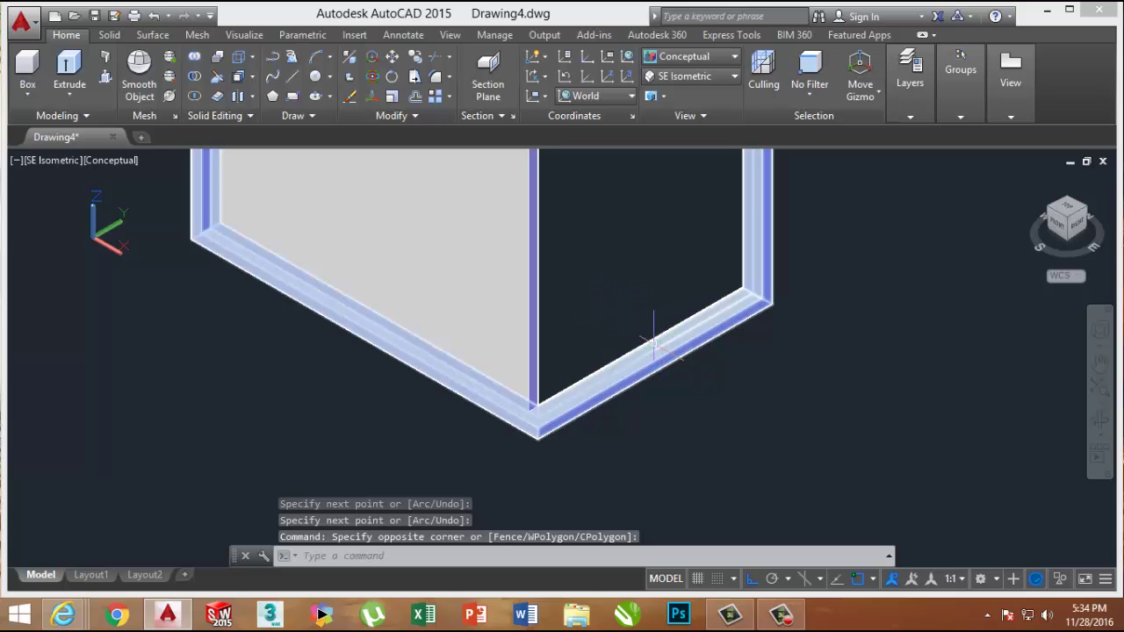
# Step: Draw a right-justified polysolid panel across the frame's shorter opening, from its lower far corner to the first panel's lower corner
pyautogui.click(105, 57)
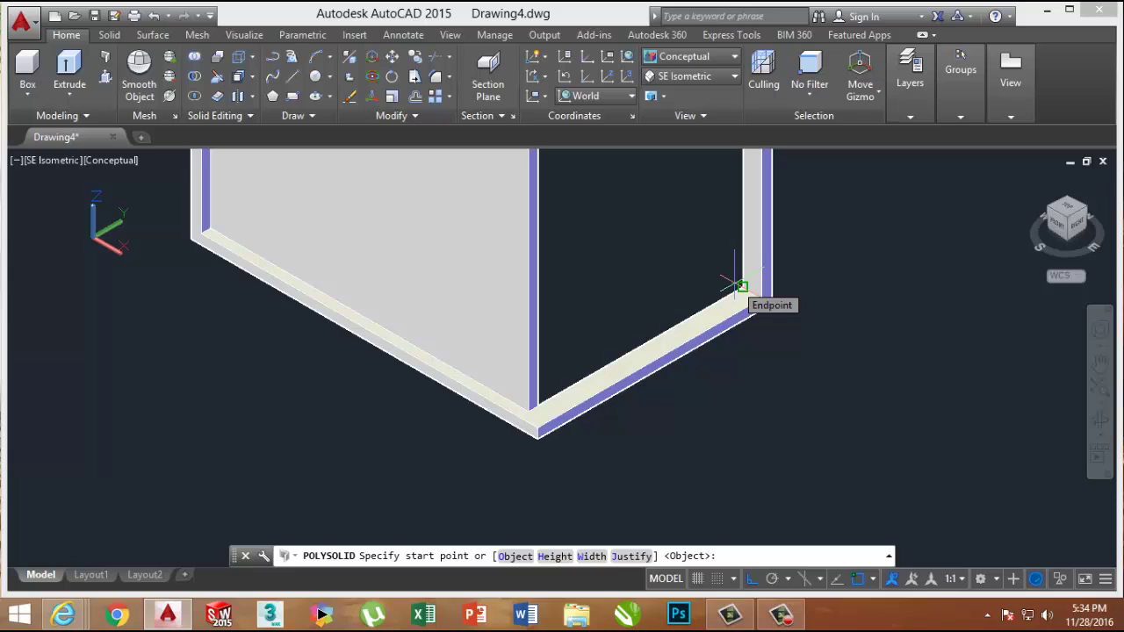
pyautogui.write('j')
pyautogui.press('Return')
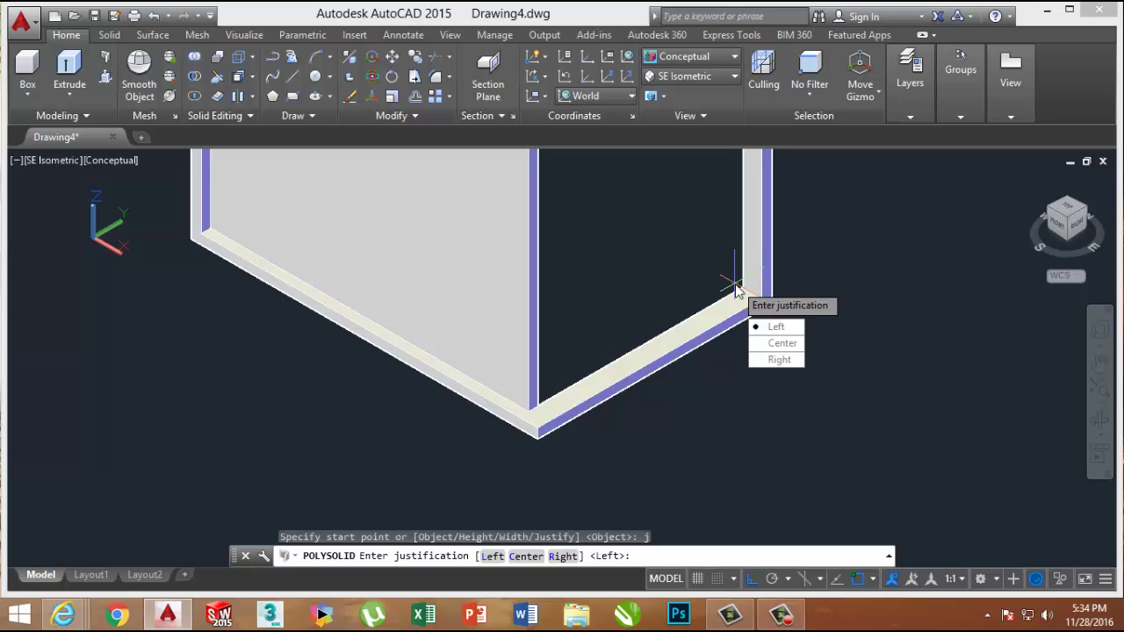
pyautogui.write('r')
pyautogui.press('Return')
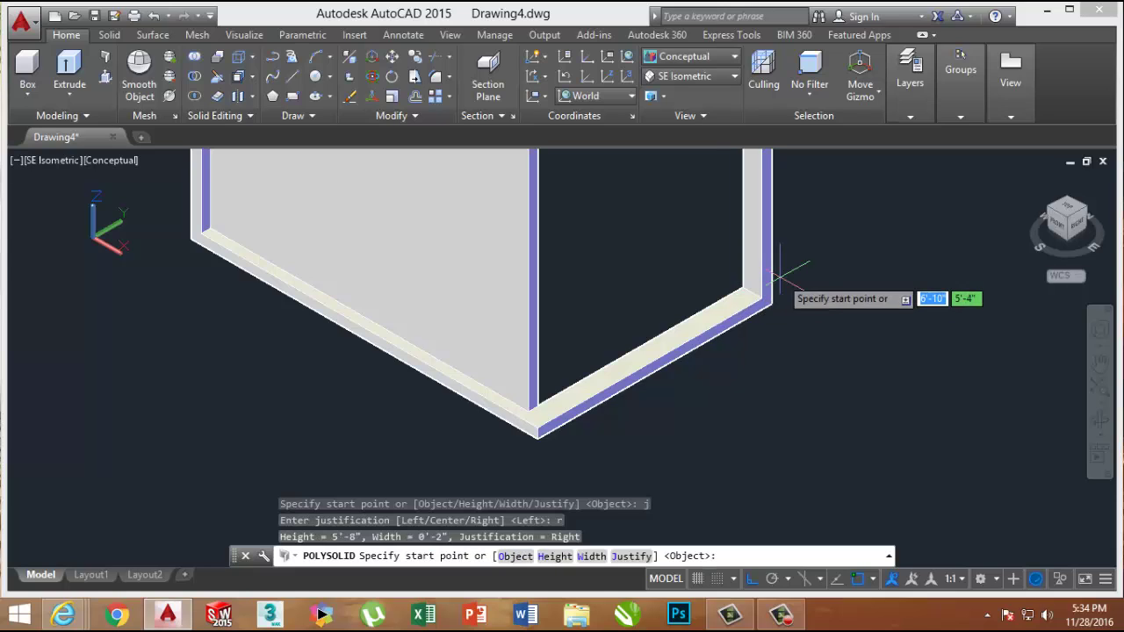
pyautogui.click(736, 285)
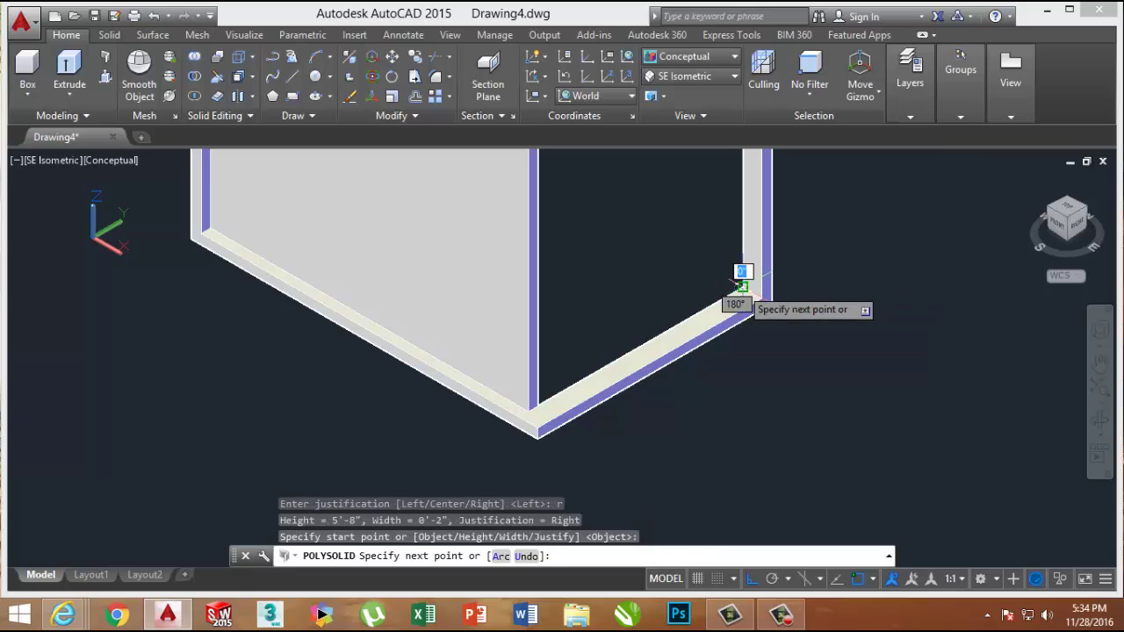
pyautogui.click(526, 411)
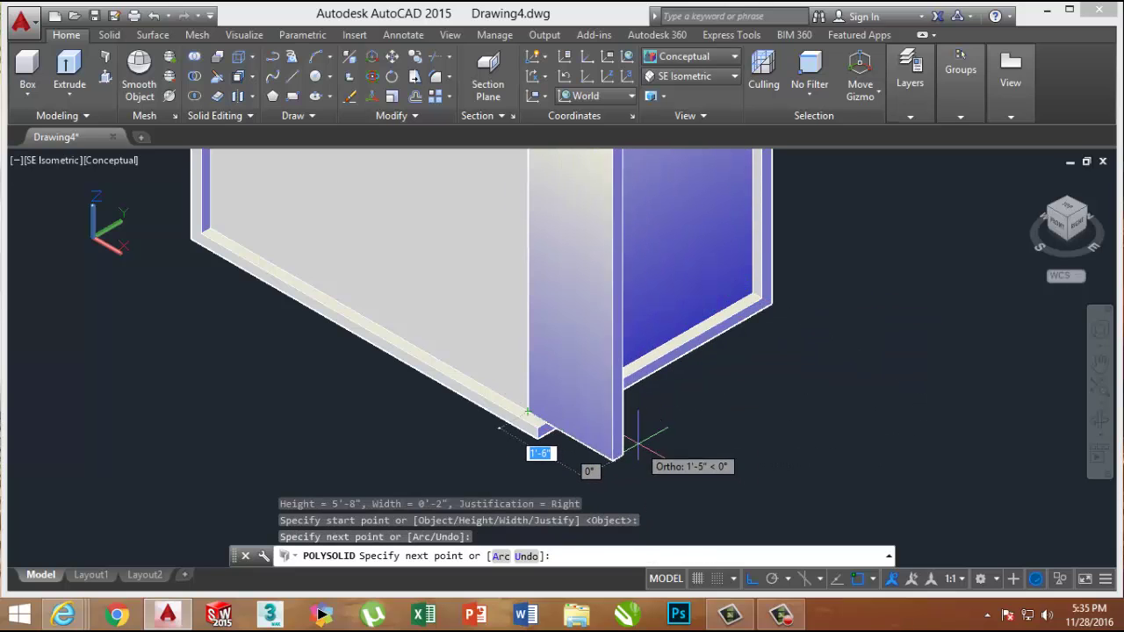
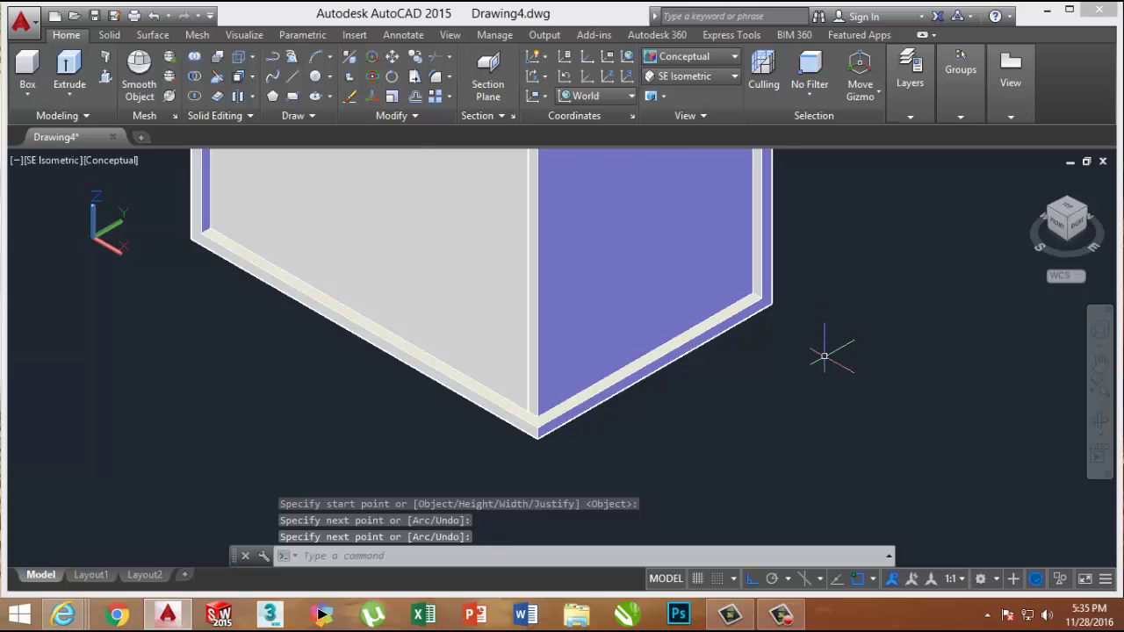
# Step: Union the two infill panels into a single L-shaped solid
pyautogui.scroll(-2, 824, 356)
pyautogui.moveTo(828, 351); pyautogui.dragTo(647, 326, button='middle')
pyautogui.press('Return')
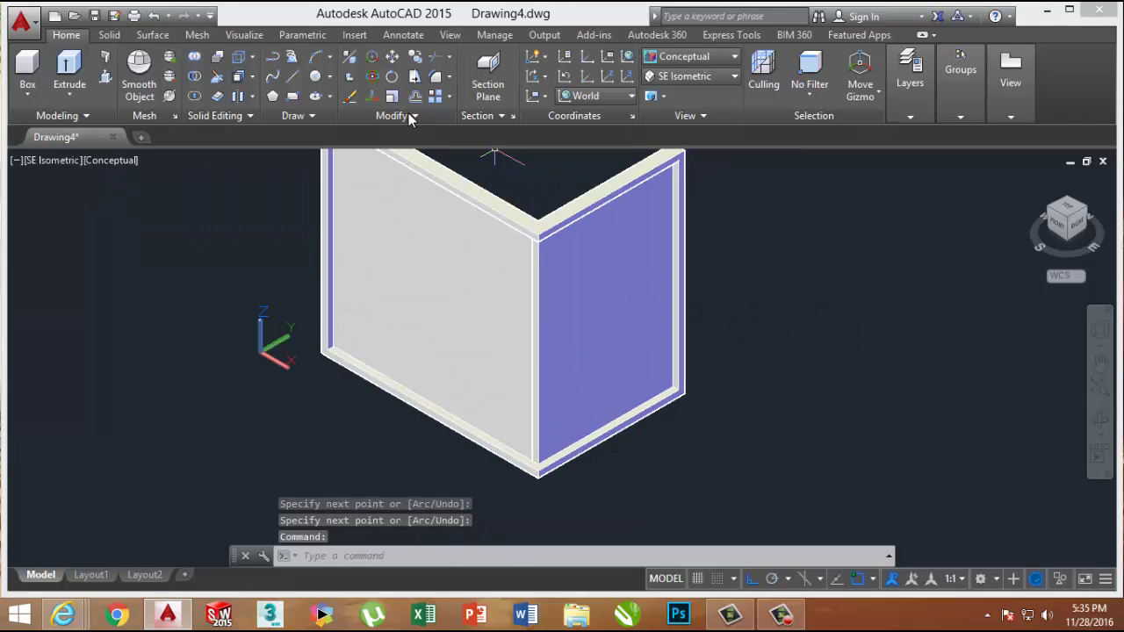
pyautogui.click(196, 58)
pyautogui.click(460, 290)
pyautogui.click(589, 285)
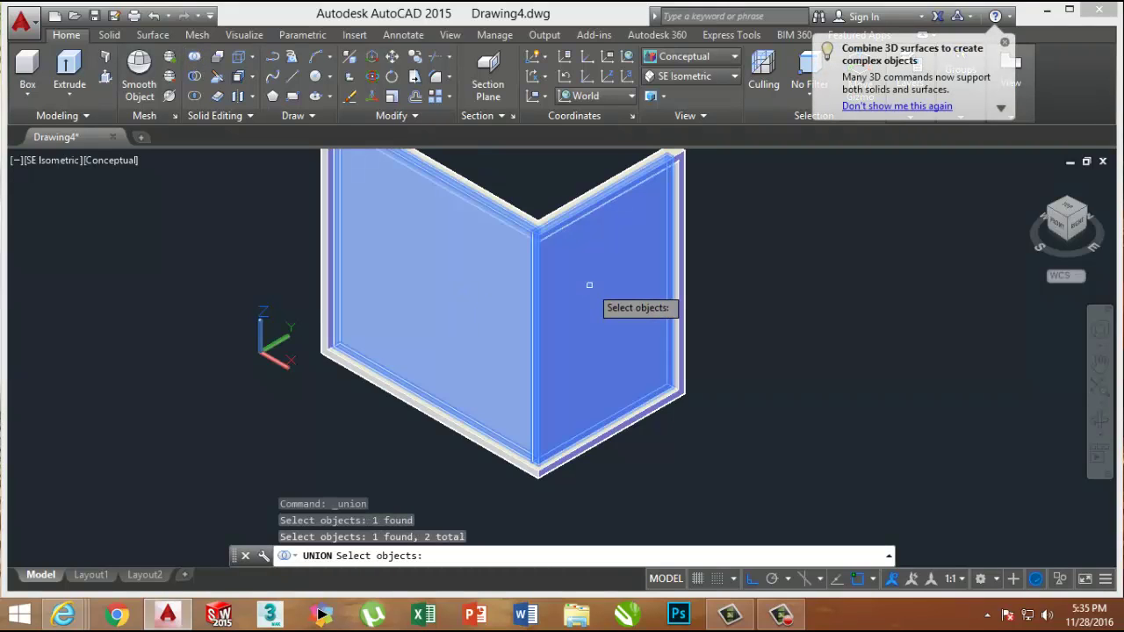
pyautogui.press('Return')
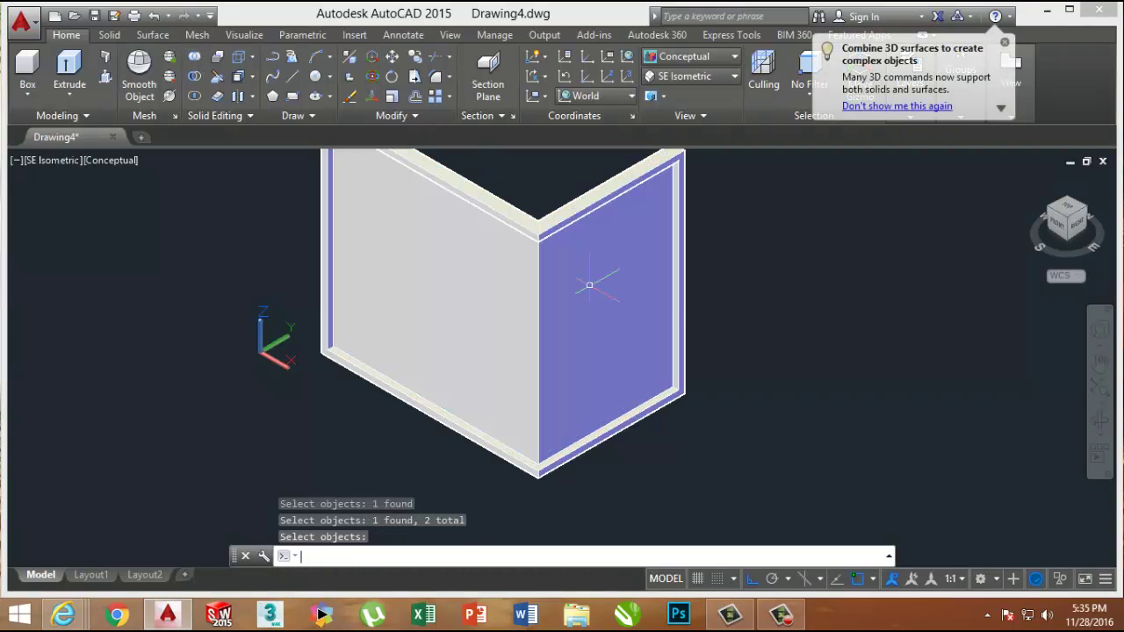
# Step: Copy the L-shaped panel about 10' along the X axis, placing the copy beside the frame
pyautogui.click(414, 57)
pyautogui.click(447, 253)
pyautogui.press('Return')
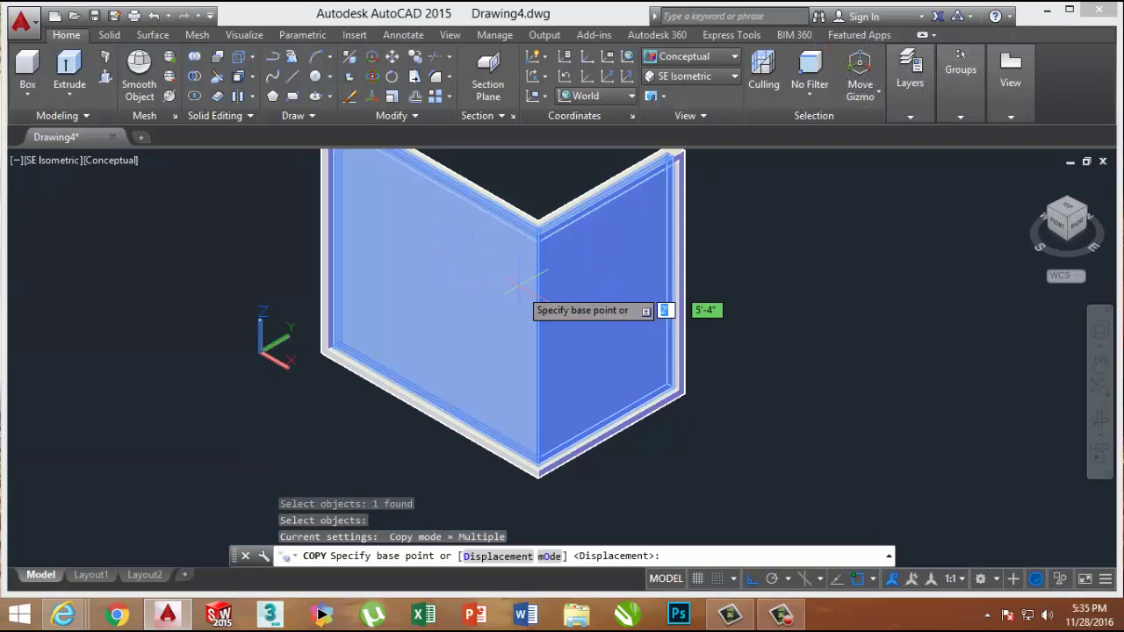
pyautogui.click(537, 227)
pyautogui.scroll(-2, 613, 321)
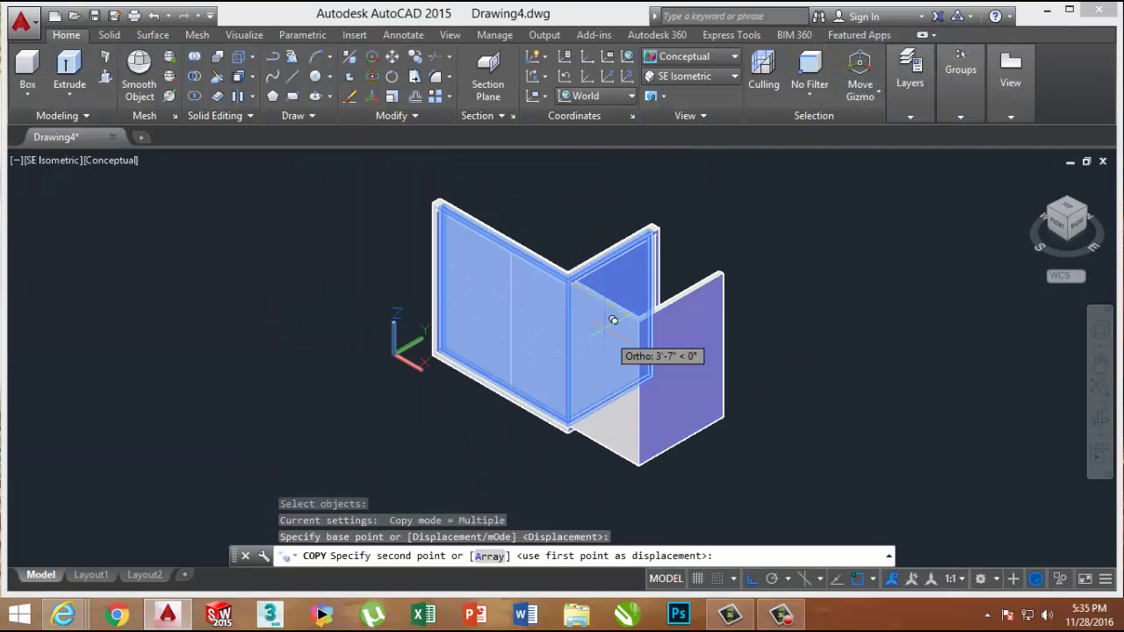
pyautogui.moveTo(613, 320); pyautogui.dragTo(528, 268, button='middle')
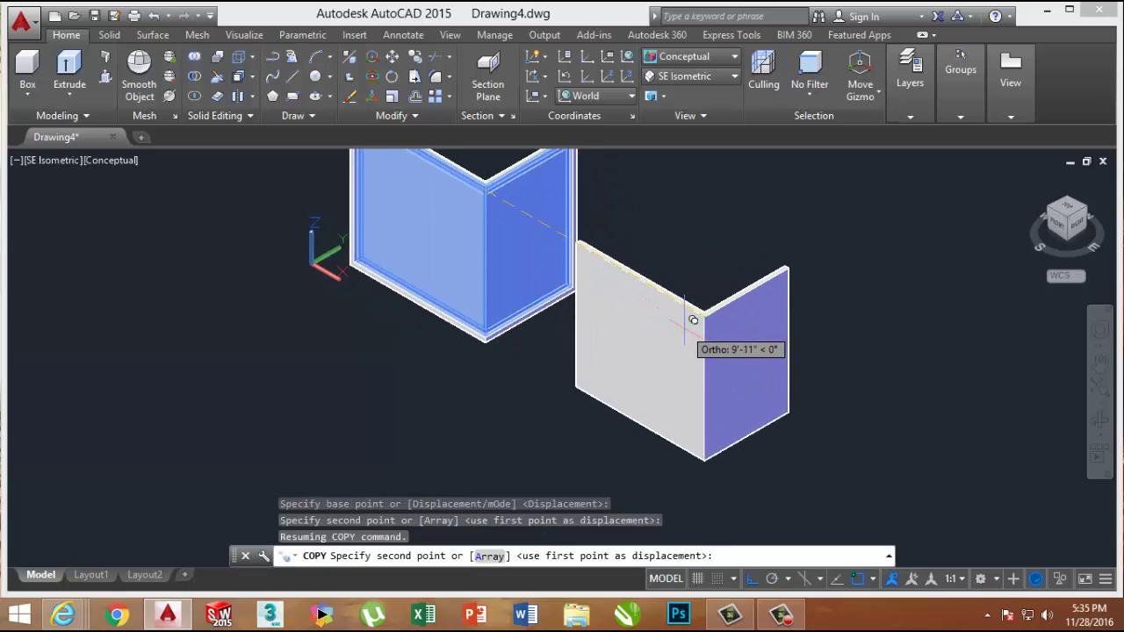
pyautogui.click(693, 320)
pyautogui.press('Escape')
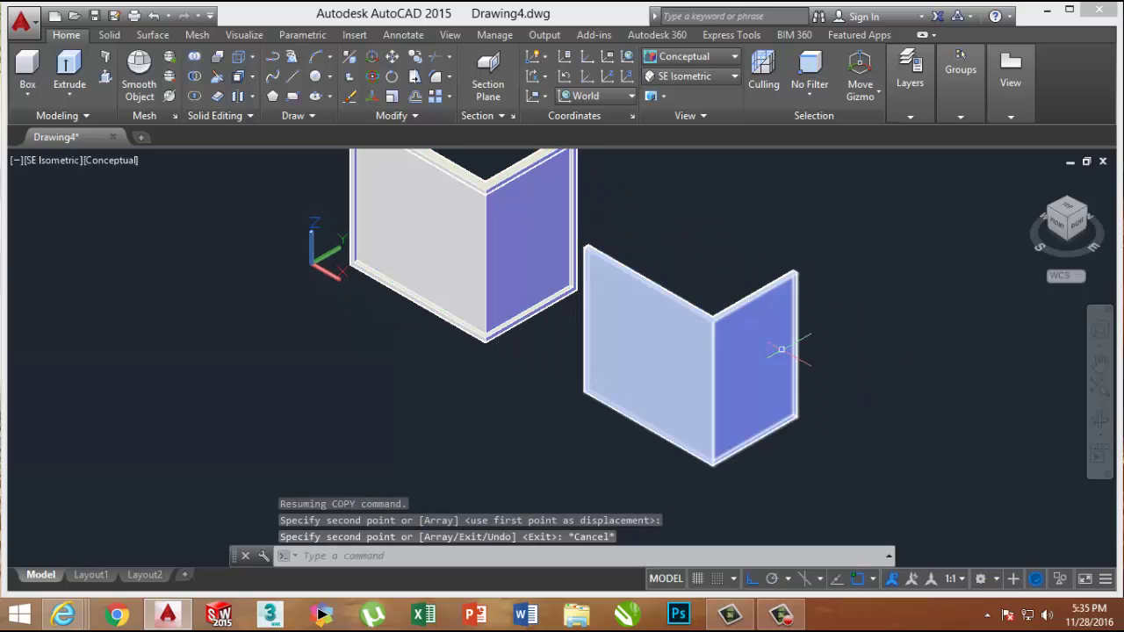
pyautogui.press('Escape')
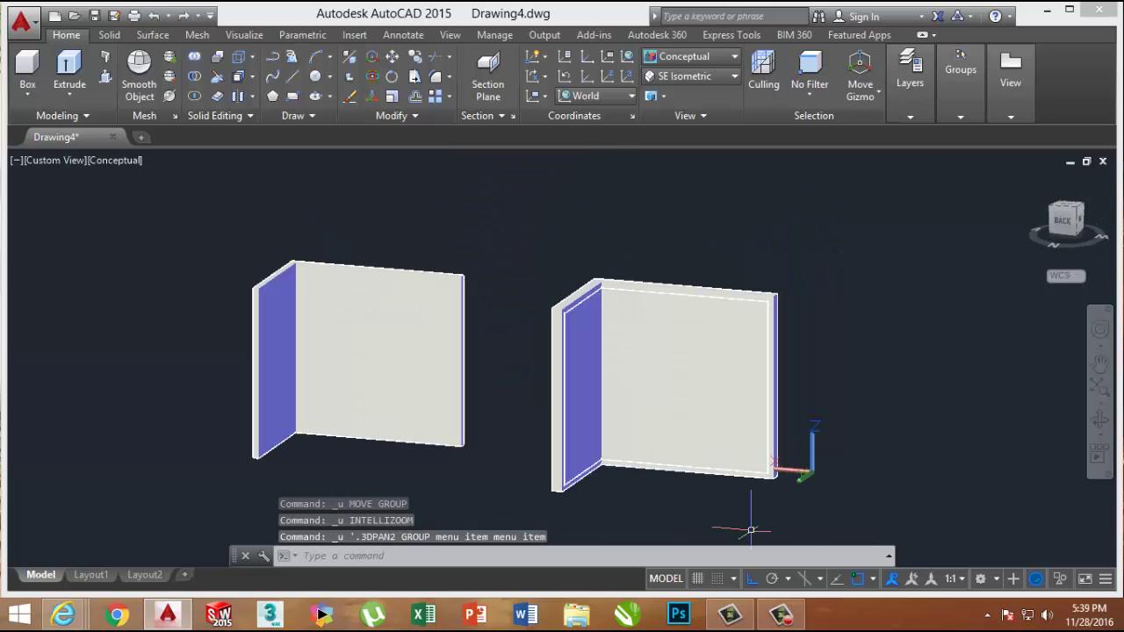
# Step: Undo the recent solid-editing and view changes, back to the SE Isometric view of the frame and the copied panel
pyautogui.hotkey('ctrl', 'z')
pyautogui.hotkey('ctrl', 'z')
pyautogui.hotkey('ctrl', 'z')
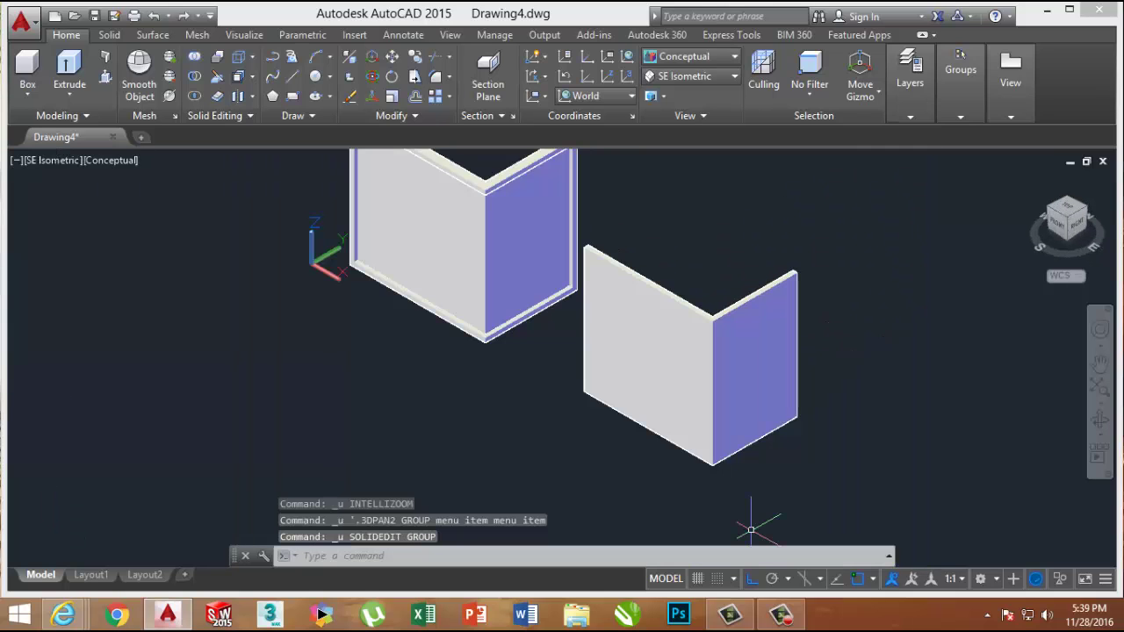
pyautogui.hotkey('ctrl', 'z')
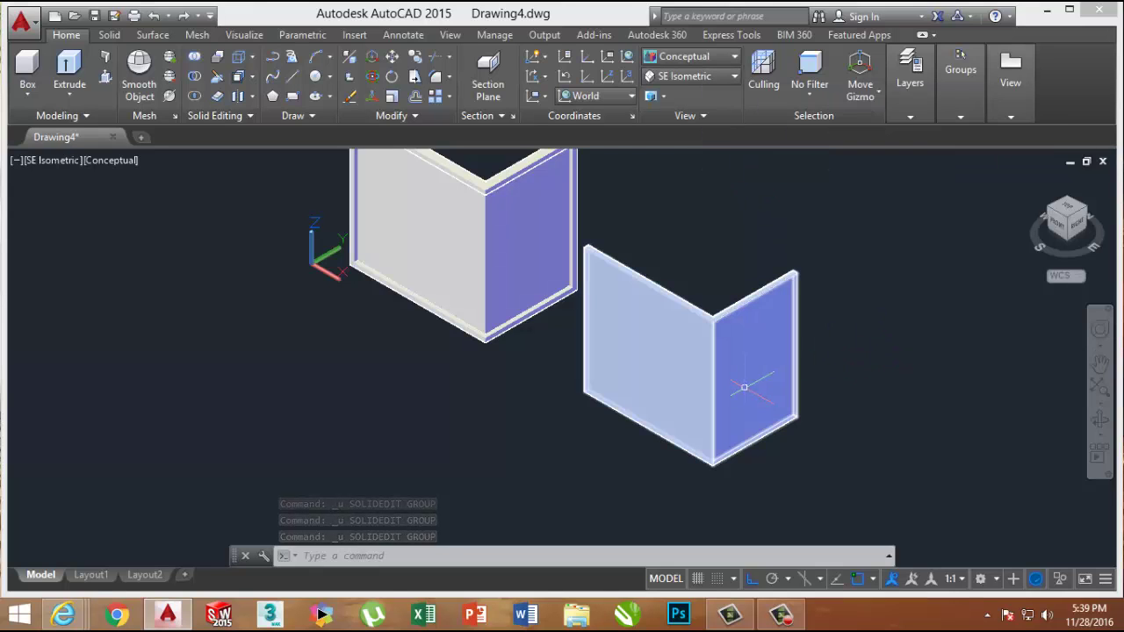
# Step: Examine the frame and the copied panel from the back side, and restore the SE Isometric view
pyautogui.moveTo(735, 395)
pyautogui.keyDown('shift'); pyautogui.mouseDown(button='middle')
pyautogui.moveTo(682, 371)
pyautogui.moveTo(574, 361)
pyautogui.moveTo(484, 331)
pyautogui.moveTo(378, 341)
pyautogui.mouseUp(button='middle'); pyautogui.keyUp('shift')
pyautogui.scroll(10, 842, 289)
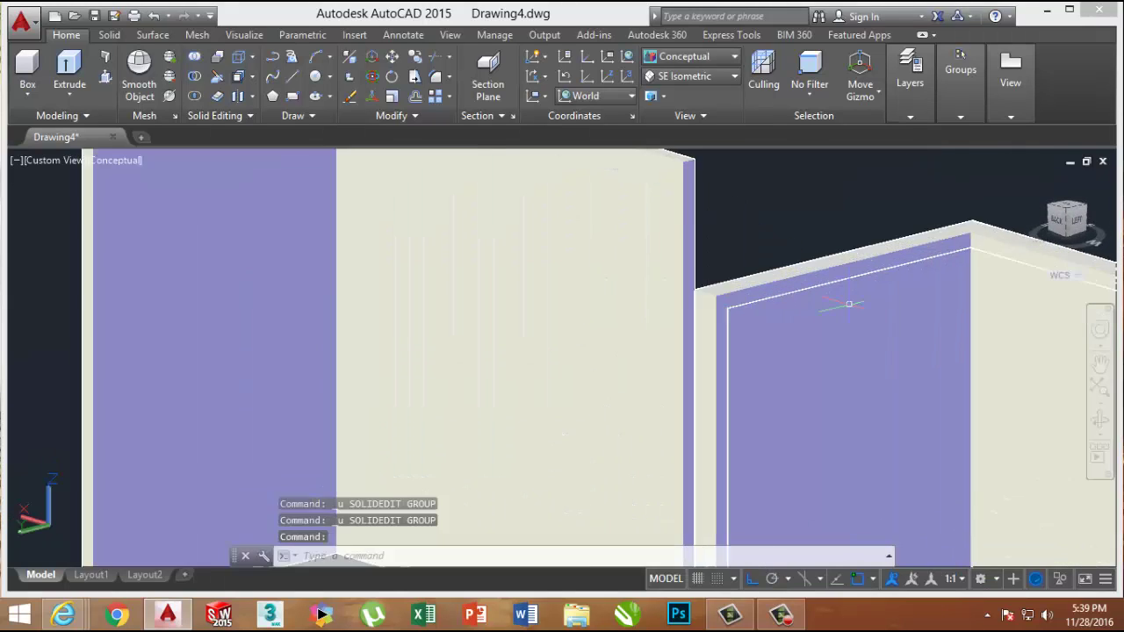
pyautogui.scroll(-3, 768, 338)
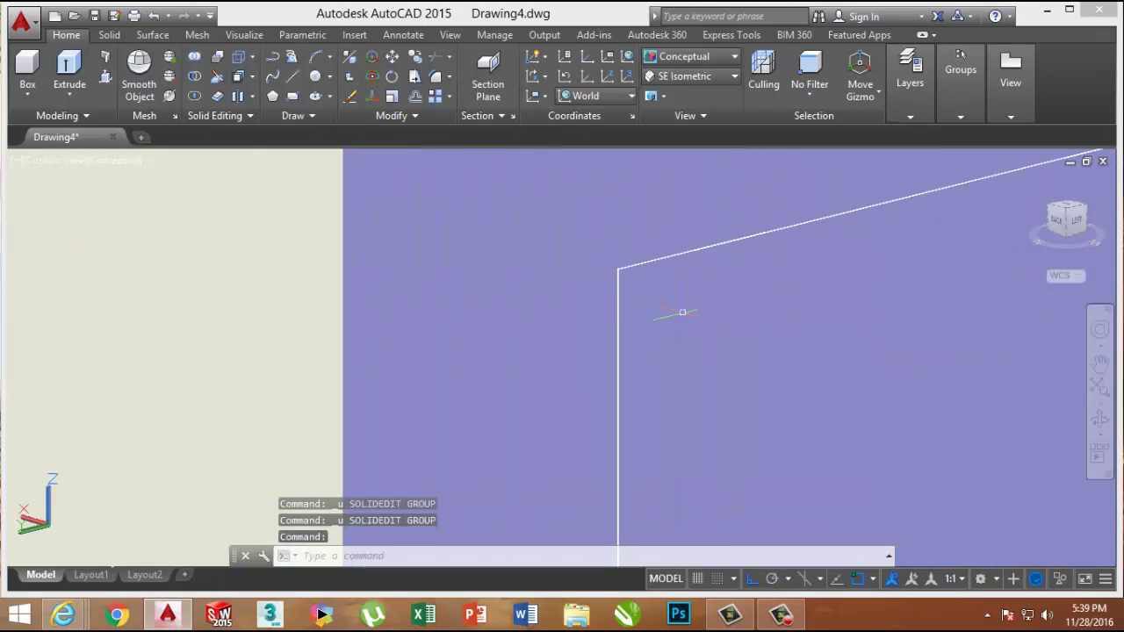
pyautogui.moveTo(838, 338); pyautogui.dragTo(680, 312, button='middle')
pyautogui.scroll(-4, 652, 295)
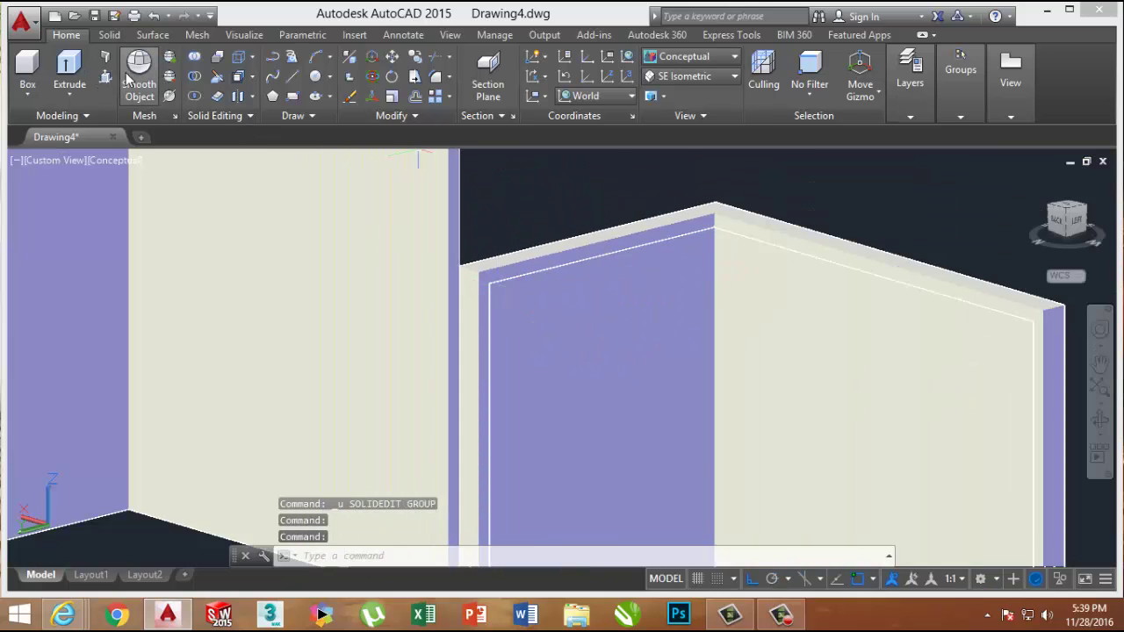
pyautogui.click(694, 75)
pyautogui.click(695, 209)
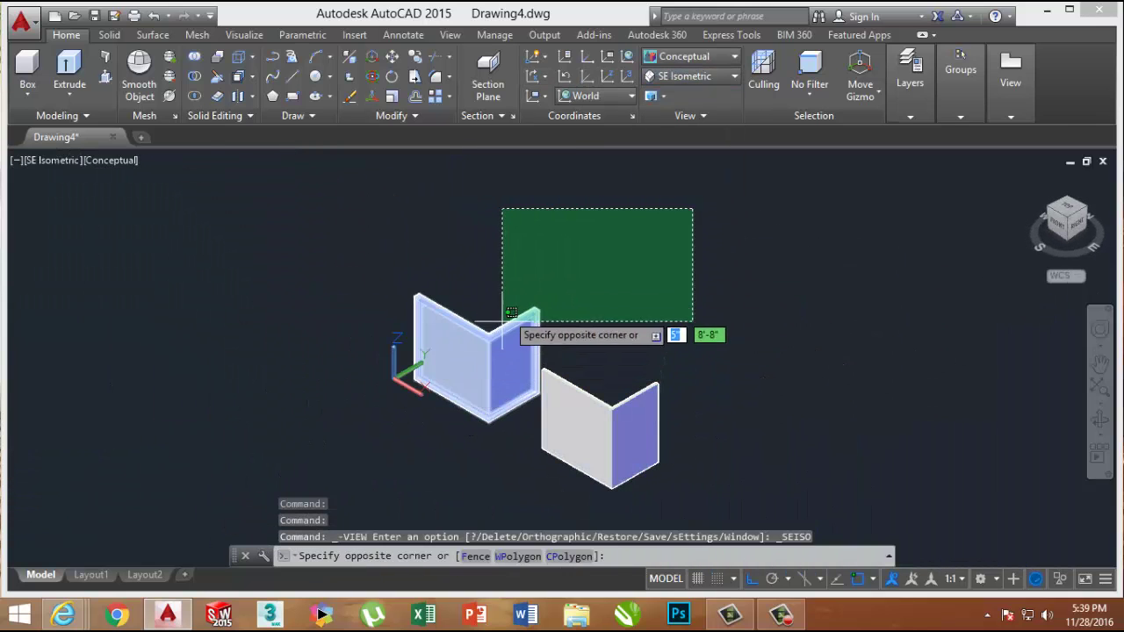
pyautogui.click(509, 283)
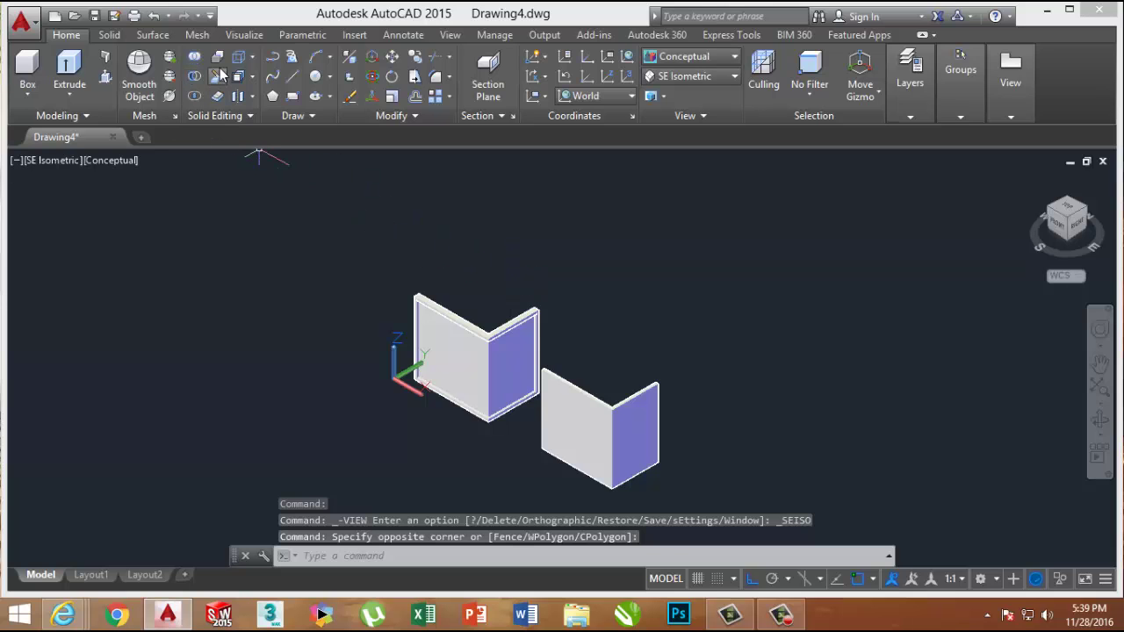
# Step: Union the outer L-shaped frame and its infill panel into a single solid, leaving the copied panel separate
pyautogui.click(216, 76)
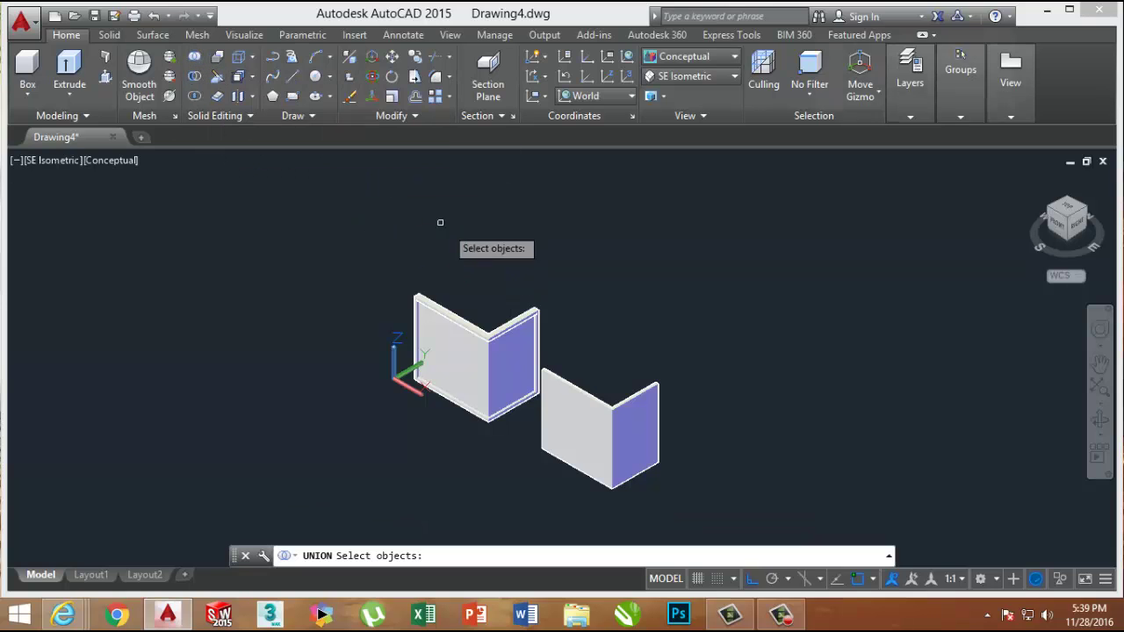
pyautogui.click(512, 344)
pyautogui.scroll(5, 515, 356)
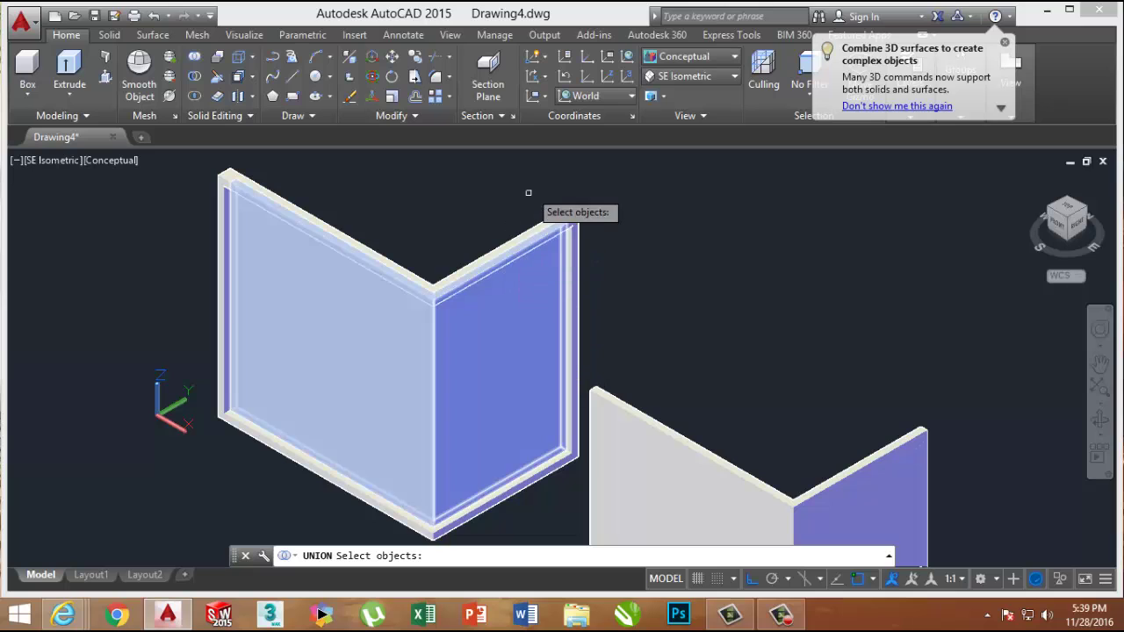
pyautogui.click(528, 192)
pyautogui.click(399, 314)
pyautogui.press('Return')
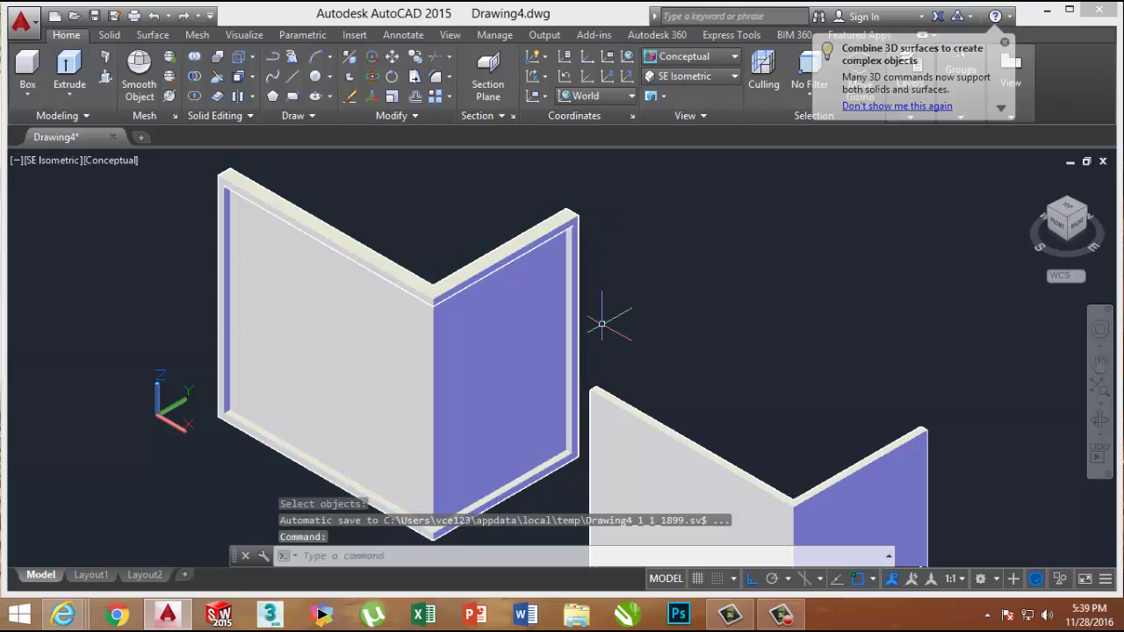
# Step: Extrude the top face of the copied L-shaped panel by -.5" and exit face editing
pyautogui.write('p')
pyautogui.press('Return')
pyautogui.moveTo(645, 302); pyautogui.dragTo(479, 131)
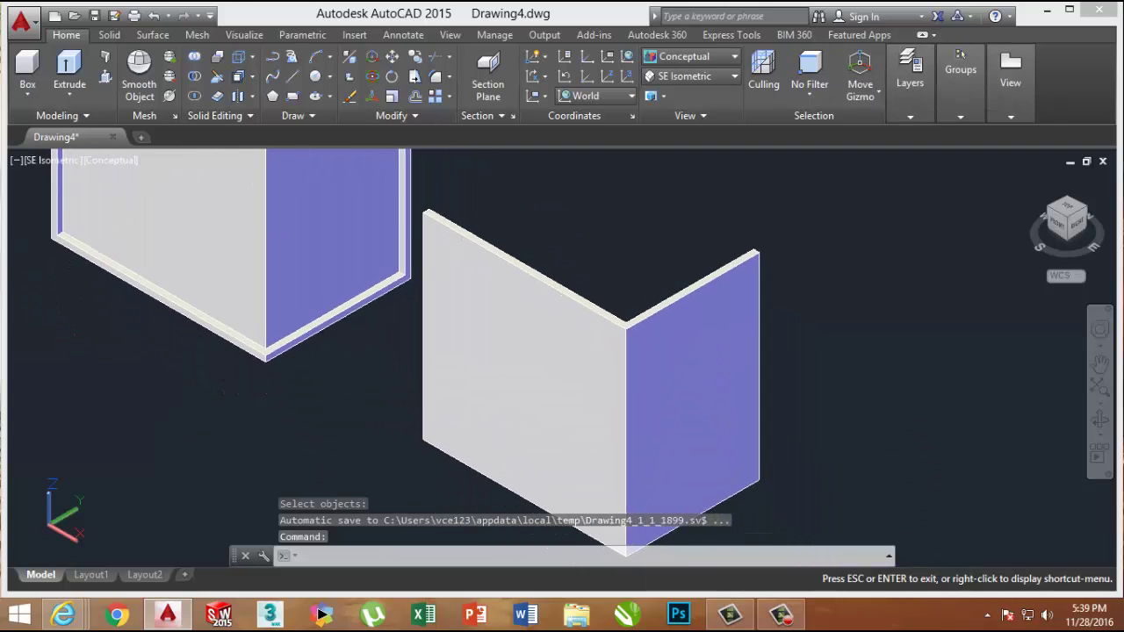
pyautogui.press('Escape')
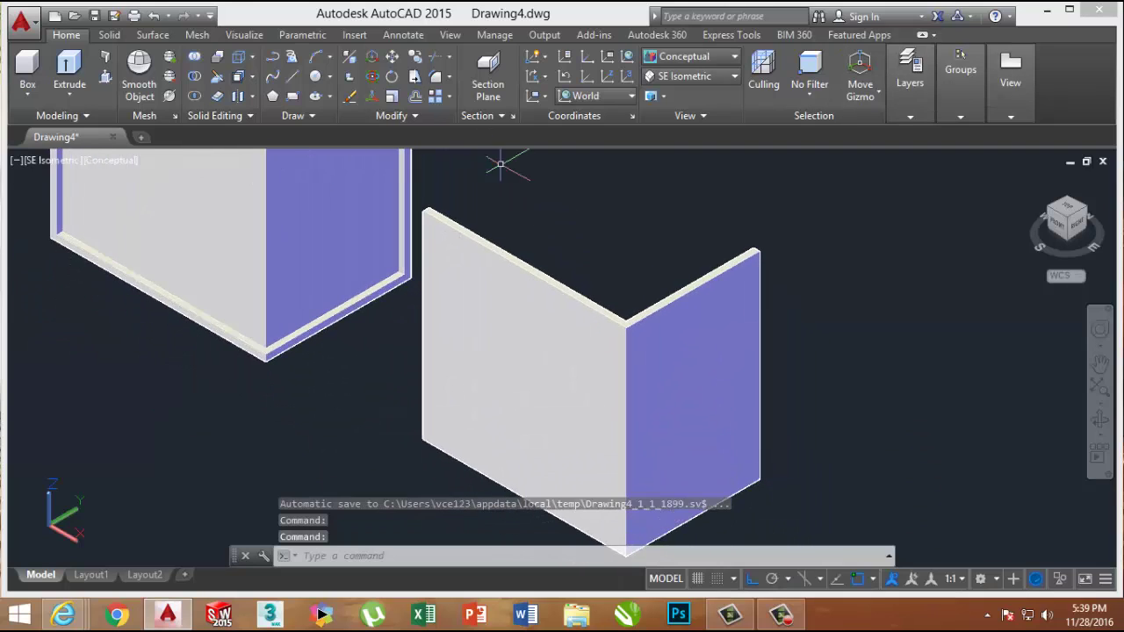
pyautogui.click(252, 81)
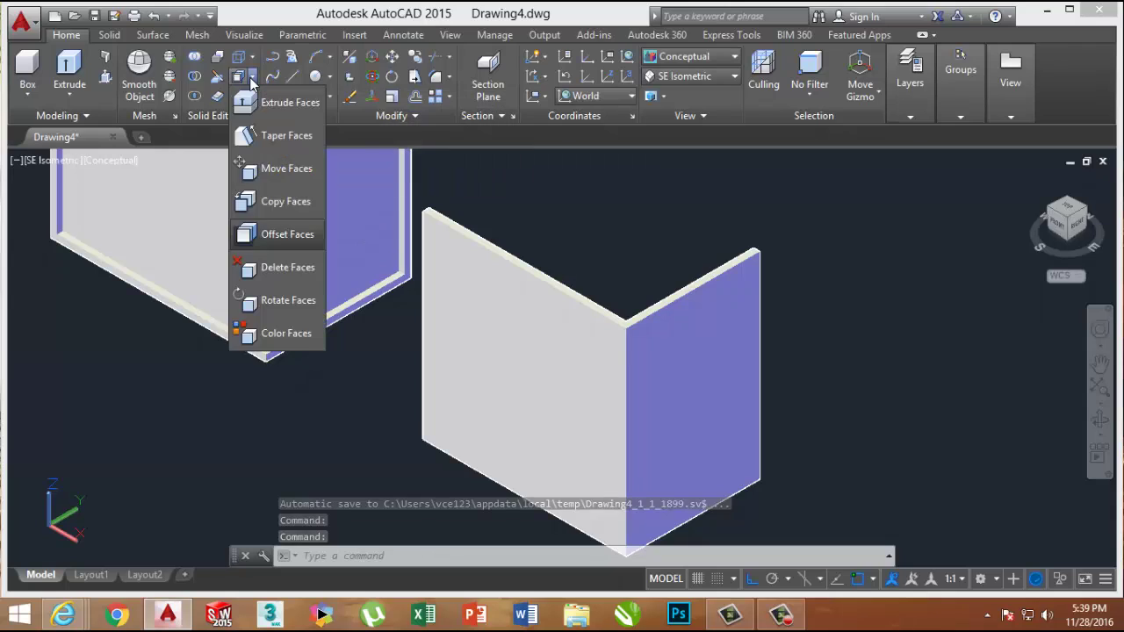
pyautogui.click(251, 101)
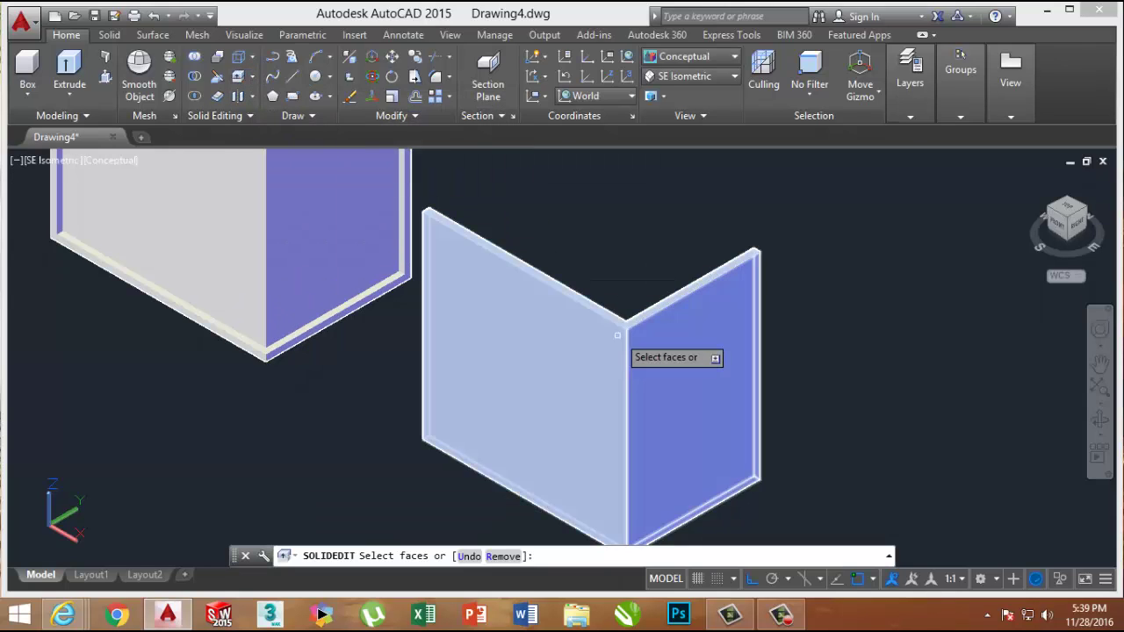
pyautogui.scroll(5, 569, 264)
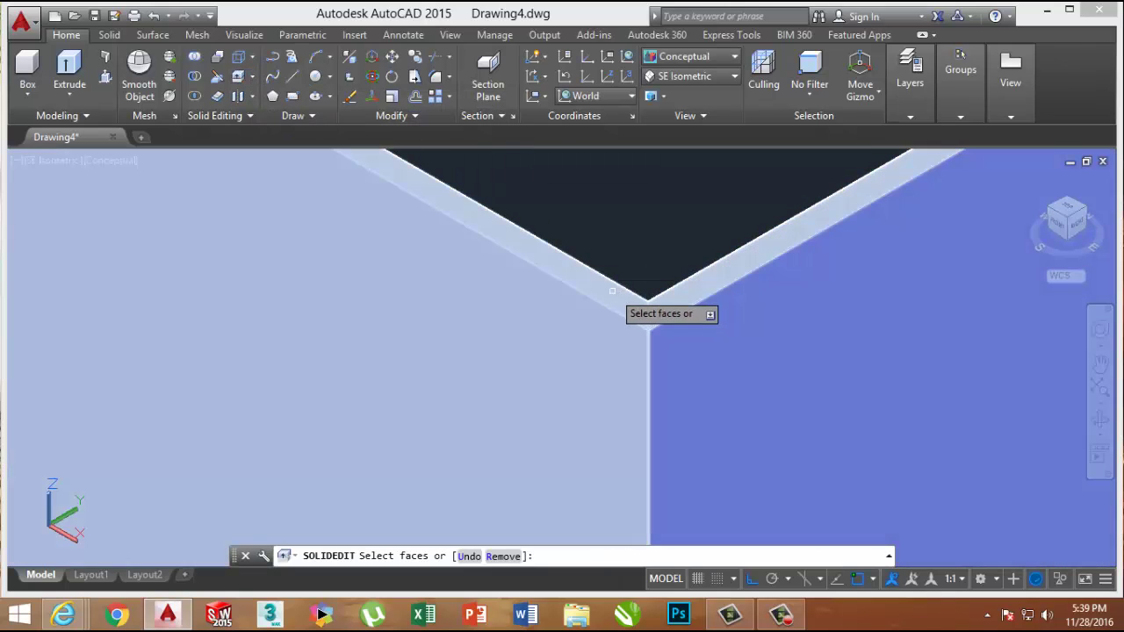
pyautogui.click(611, 290)
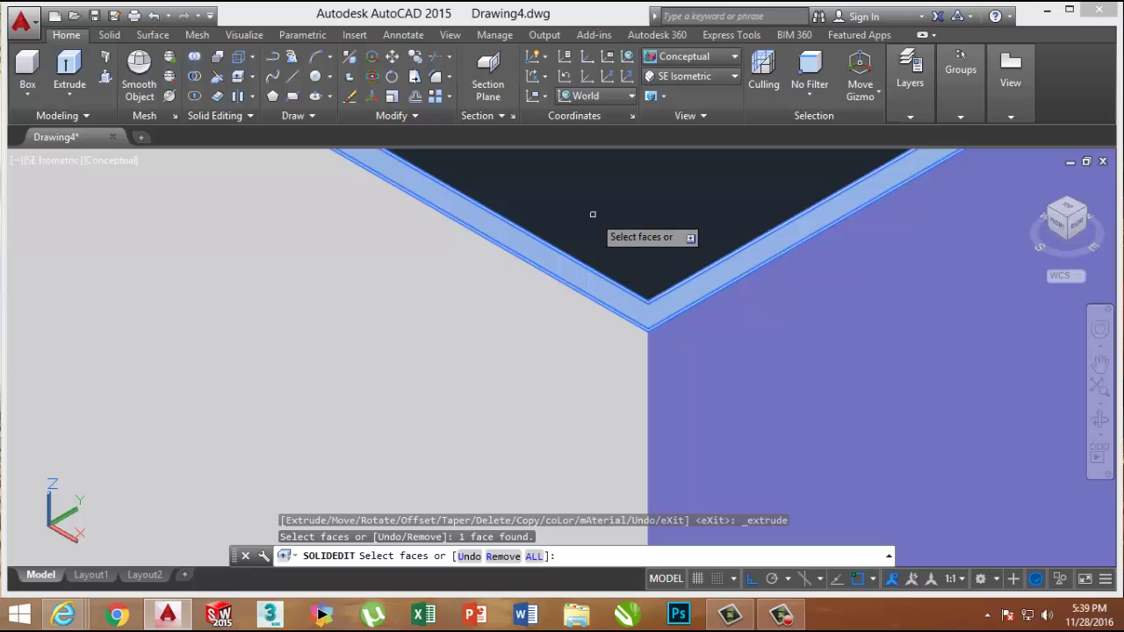
pyautogui.press('Return')
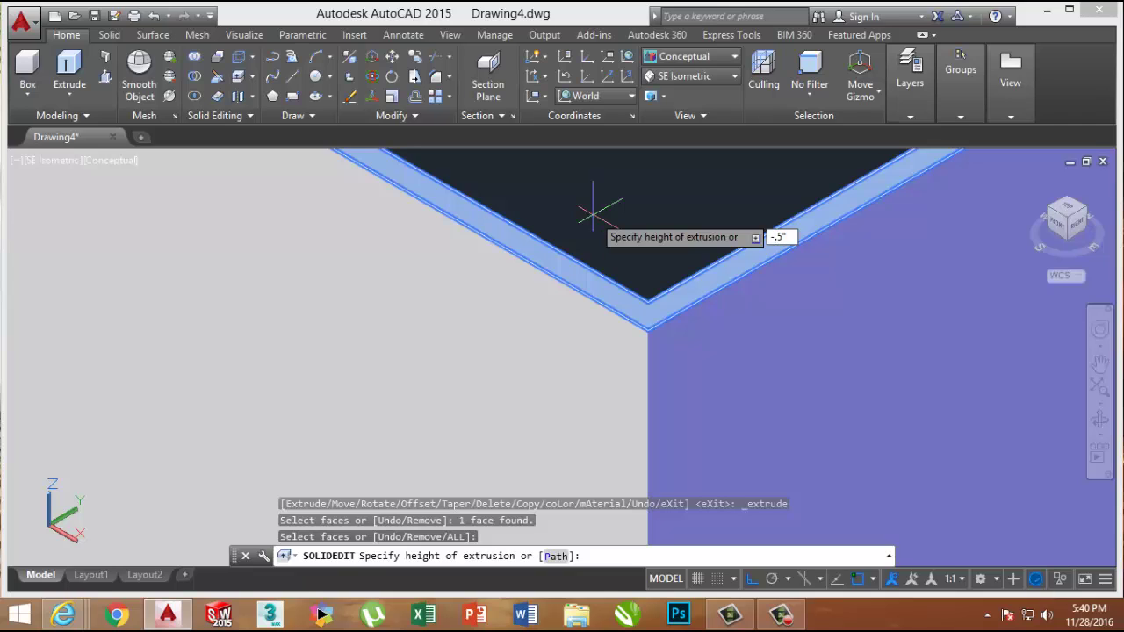
pyautogui.press('Return')
pyautogui.press('Return')
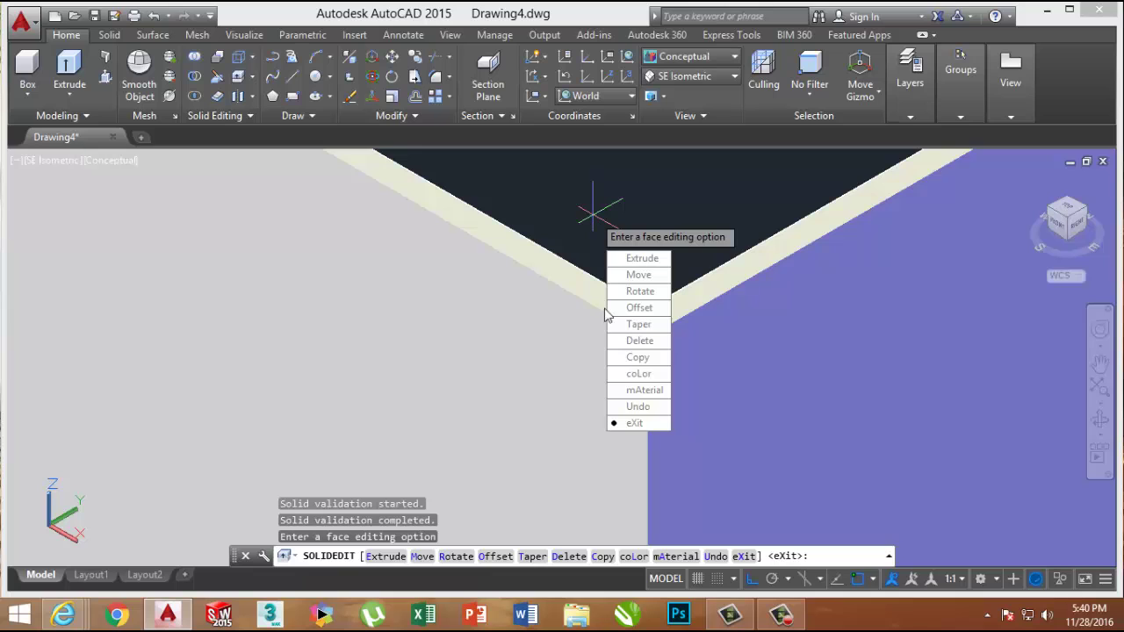
pyautogui.click(639, 423)
pyautogui.click(632, 323)
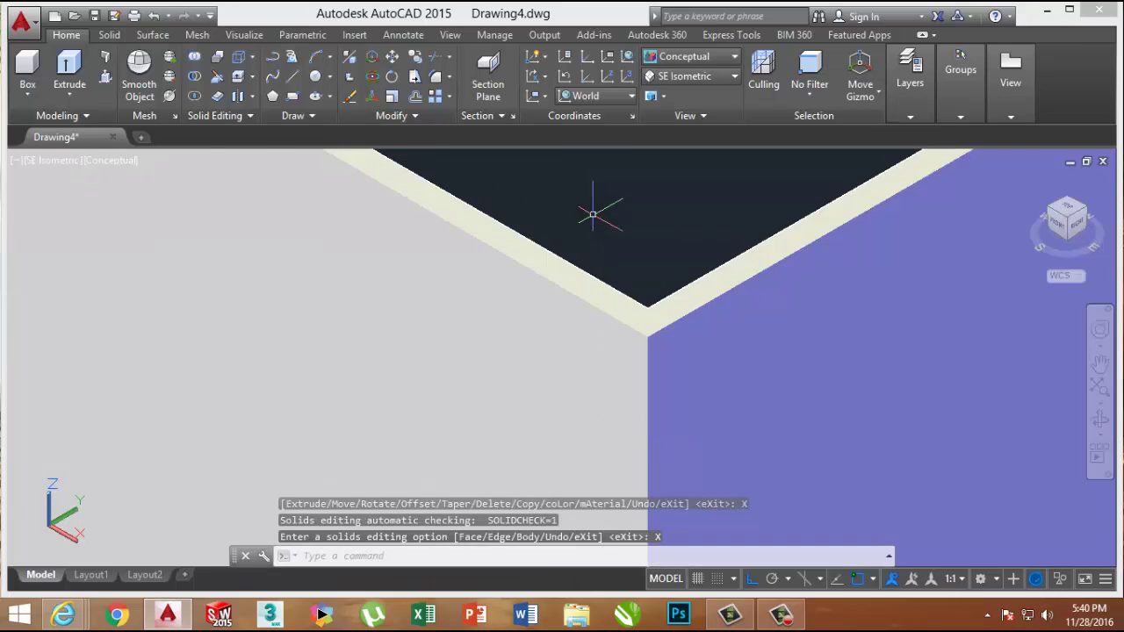
# Step: Extrude both narrow vertical end faces of the copied L-shaped panel by -.5" in one face-editing operation
pyautogui.scroll(-3, 593, 167)
pyautogui.moveTo(627, 242); pyautogui.dragTo(557, 343, button='middle')
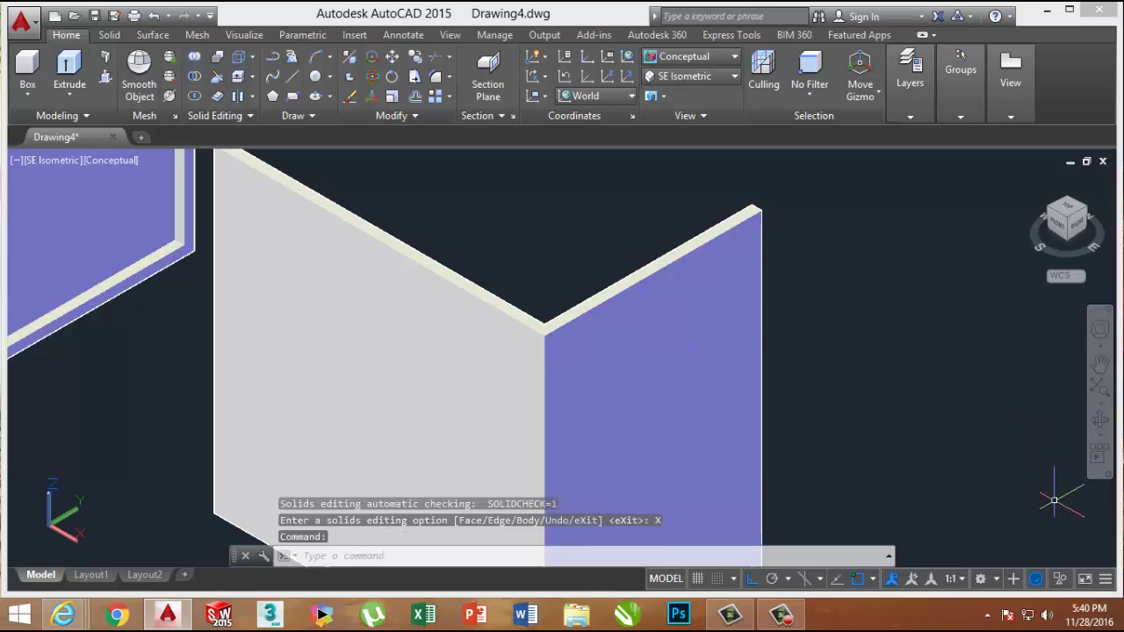
pyautogui.keyDown('shift'); pyautogui.moveTo(662, 322); pyautogui.dragTo(353, 299, button='middle'); pyautogui.keyUp('shift')
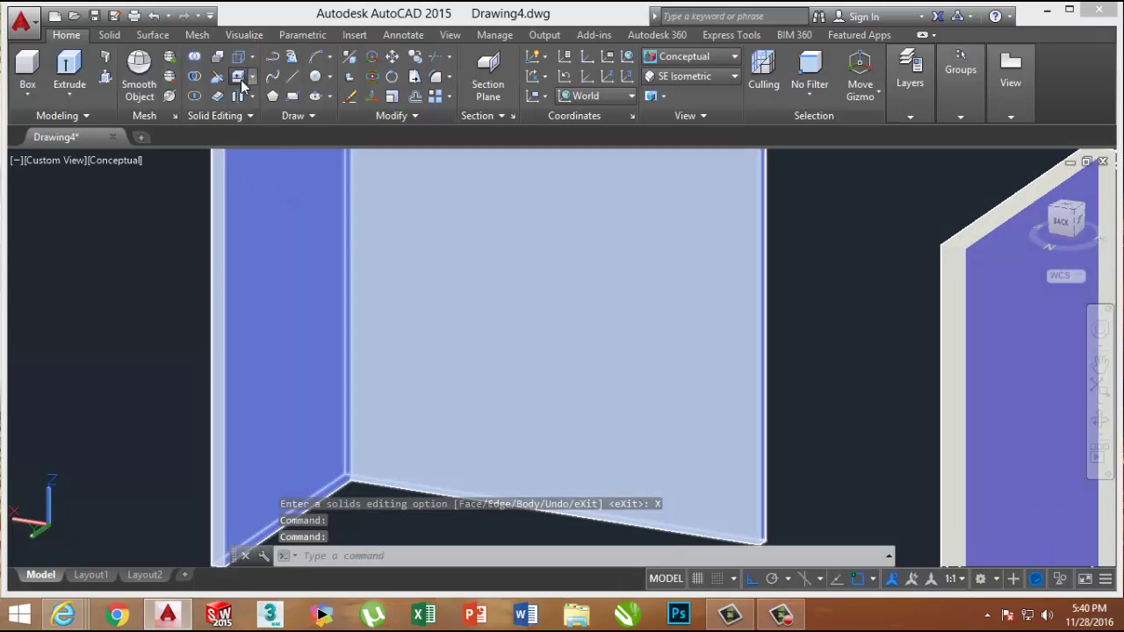
pyautogui.click(239, 78)
pyautogui.click(457, 254)
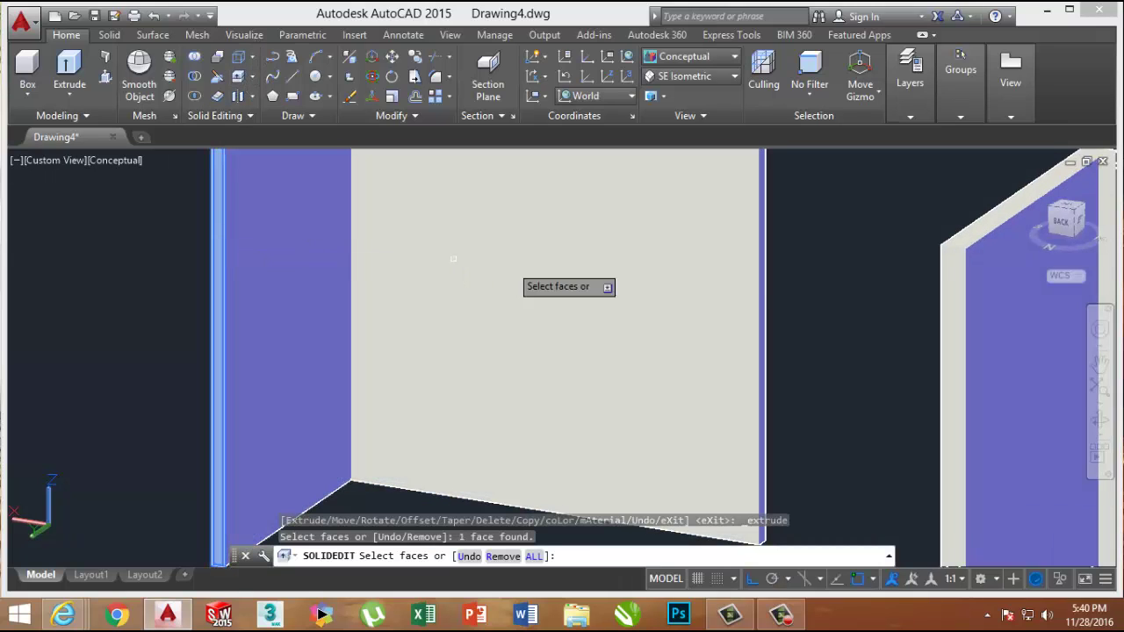
pyautogui.scroll(2, 772, 273)
pyautogui.scroll(2, 753, 270)
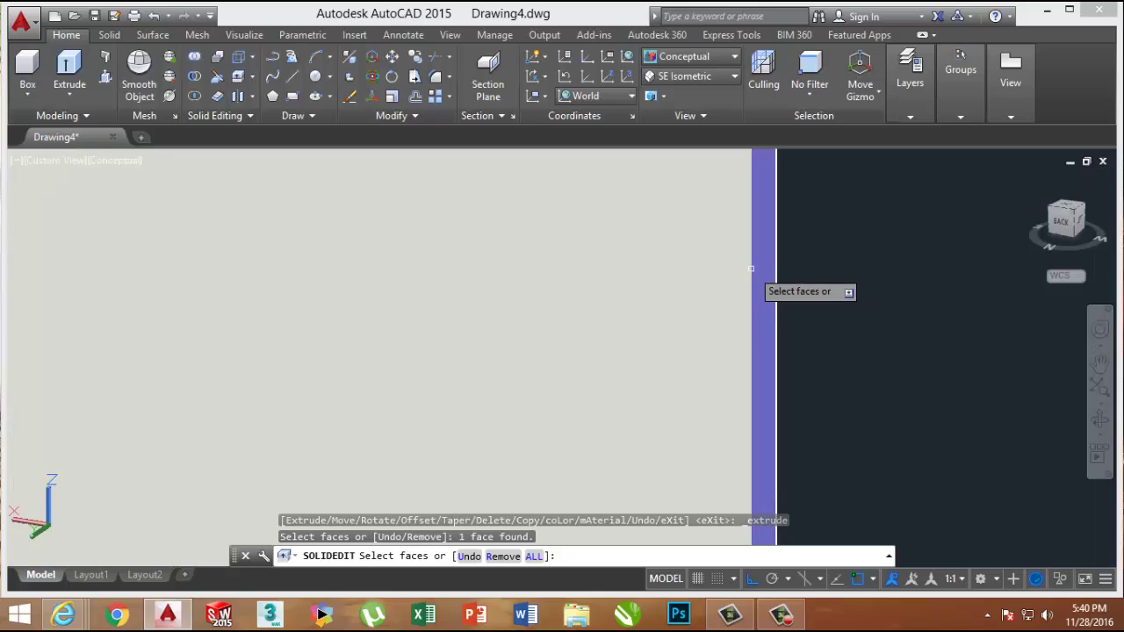
pyautogui.click(762, 272)
pyautogui.scroll(-4, 816, 288)
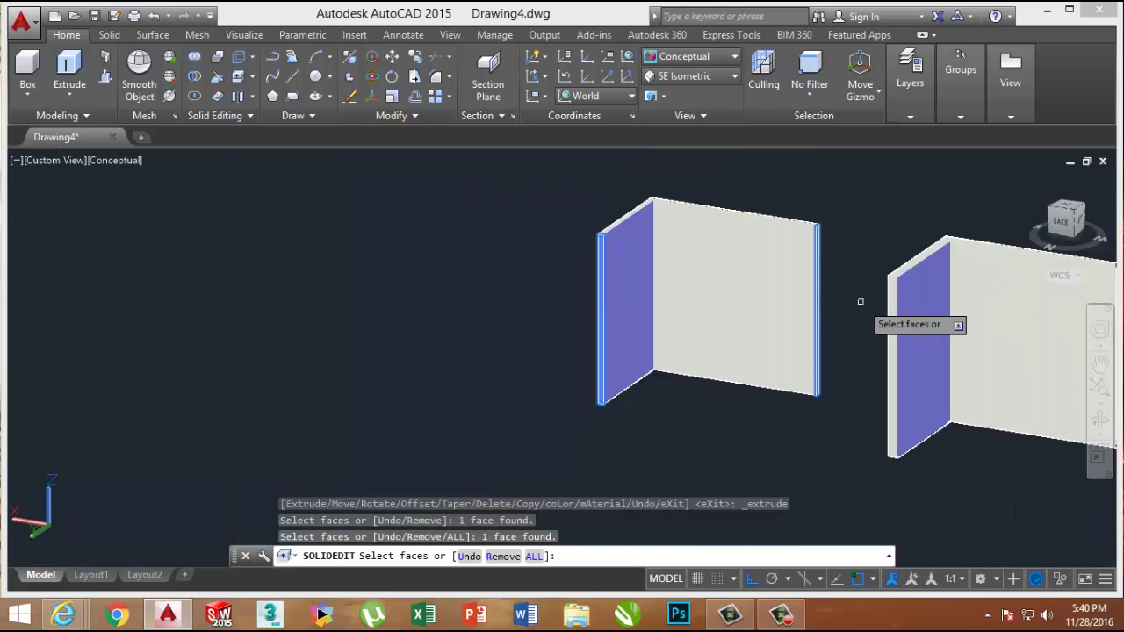
pyautogui.press('Return')
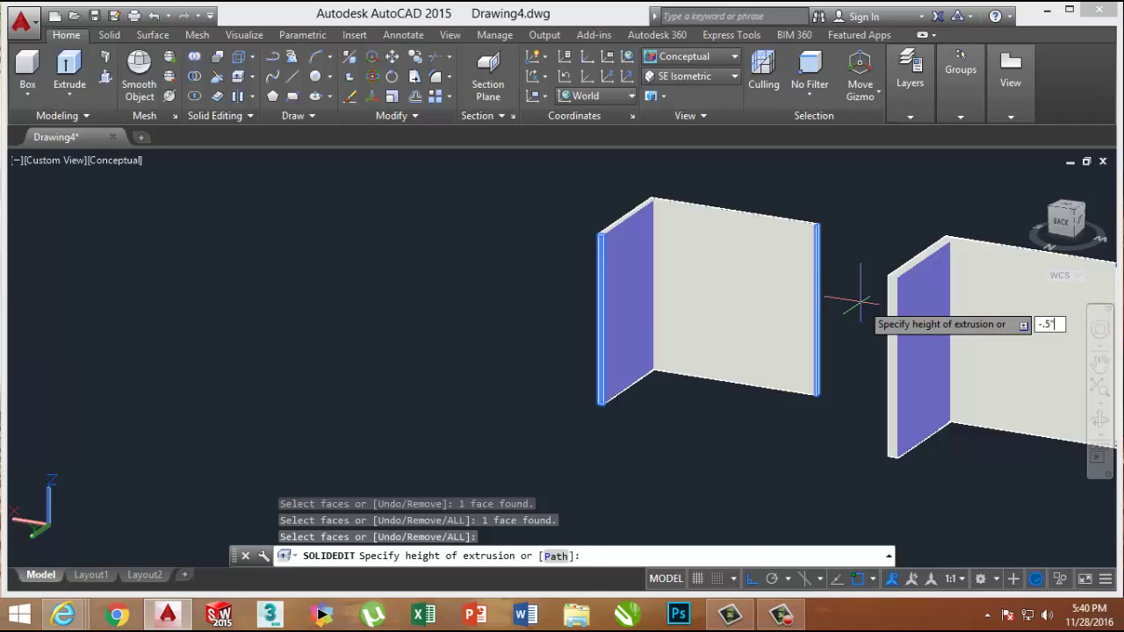
pyautogui.press('Return')
pyautogui.press('Return')
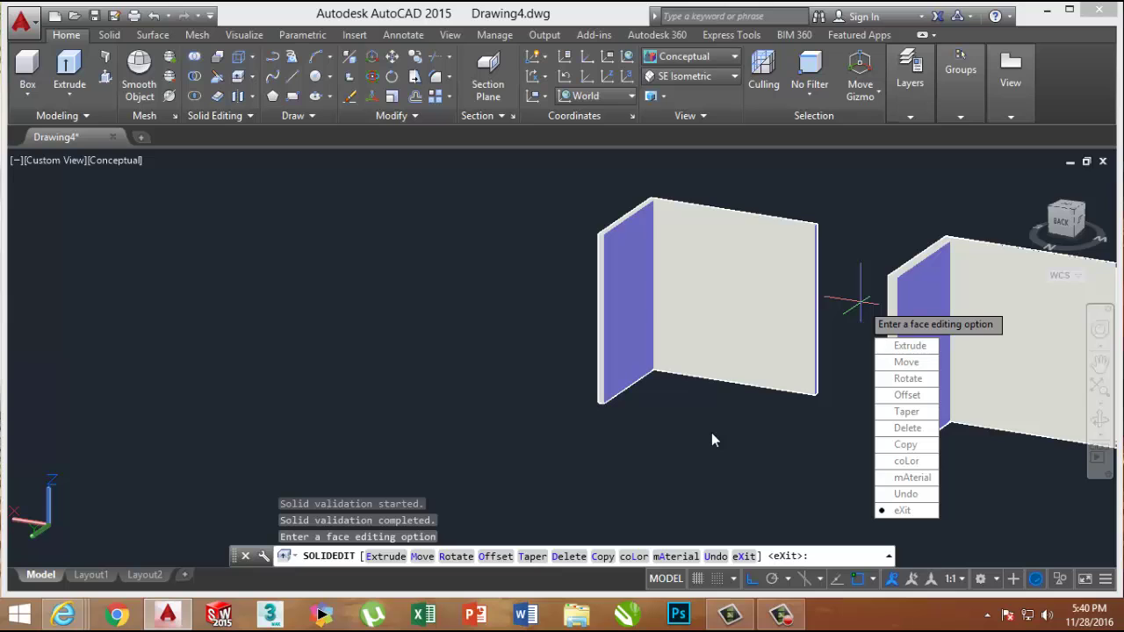
pyautogui.moveTo(713, 432)
pyautogui.keyDown('shift'); pyautogui.mouseDown(button='middle')
pyautogui.moveTo(697, 359)
pyautogui.moveTo(707, 423)
pyautogui.mouseUp(button='middle'); pyautogui.keyUp('shift')
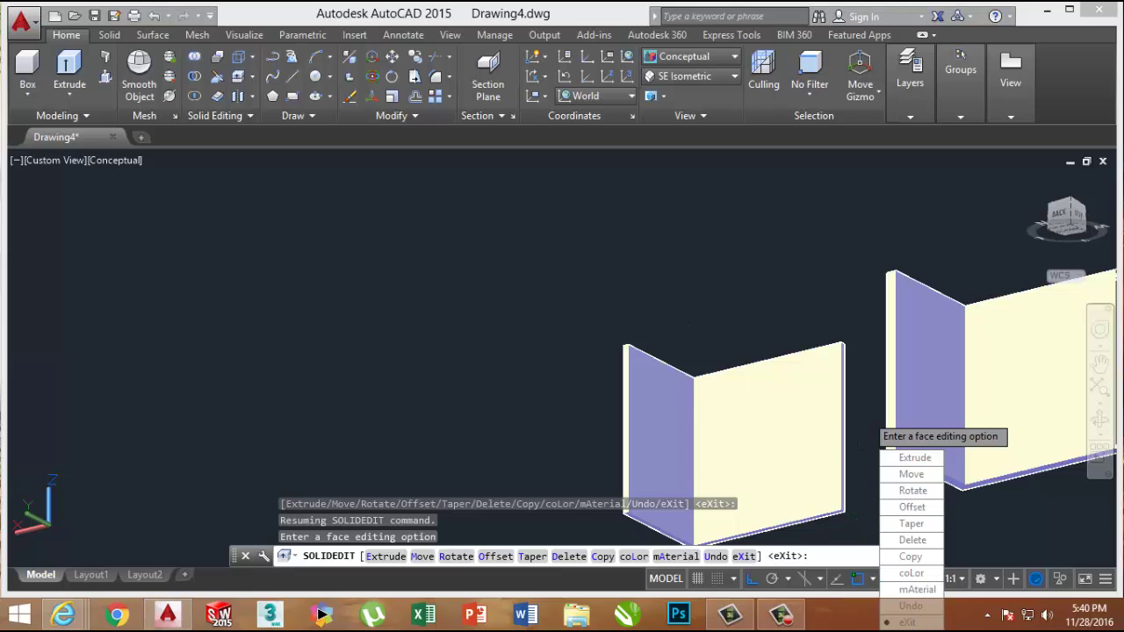
pyautogui.press('Escape')
pyautogui.press('Escape')
# Step: Extrude the bottom face of the copied L-shaped panel by -.5" and exit face editing
pyautogui.click(1099, 362)
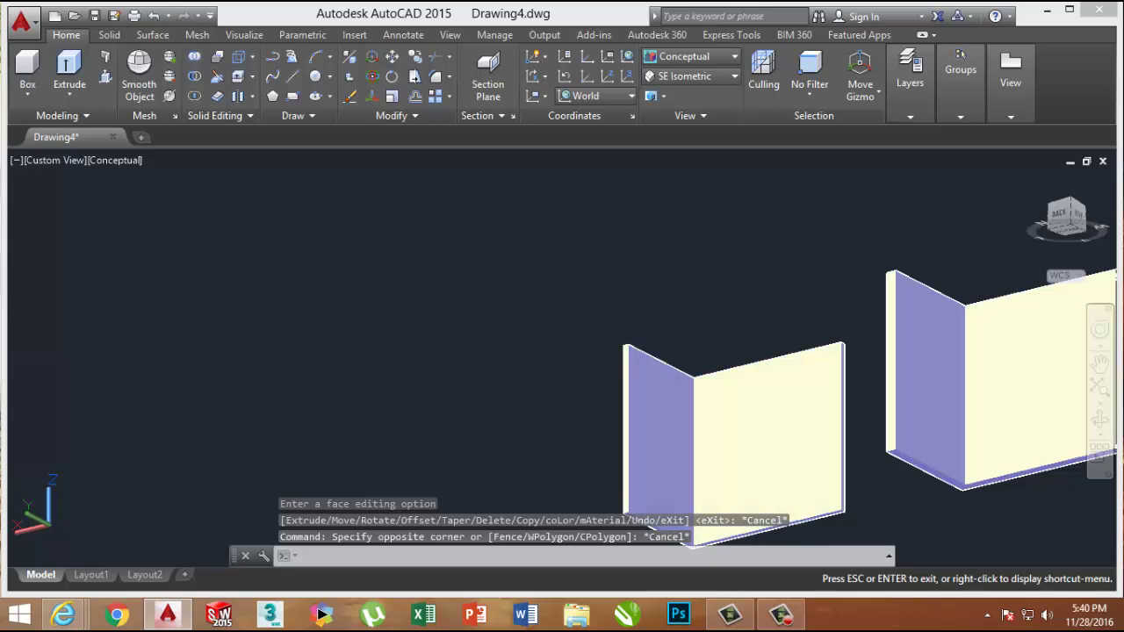
pyautogui.moveTo(839, 439); pyautogui.dragTo(692, 314)
pyautogui.press('Escape')
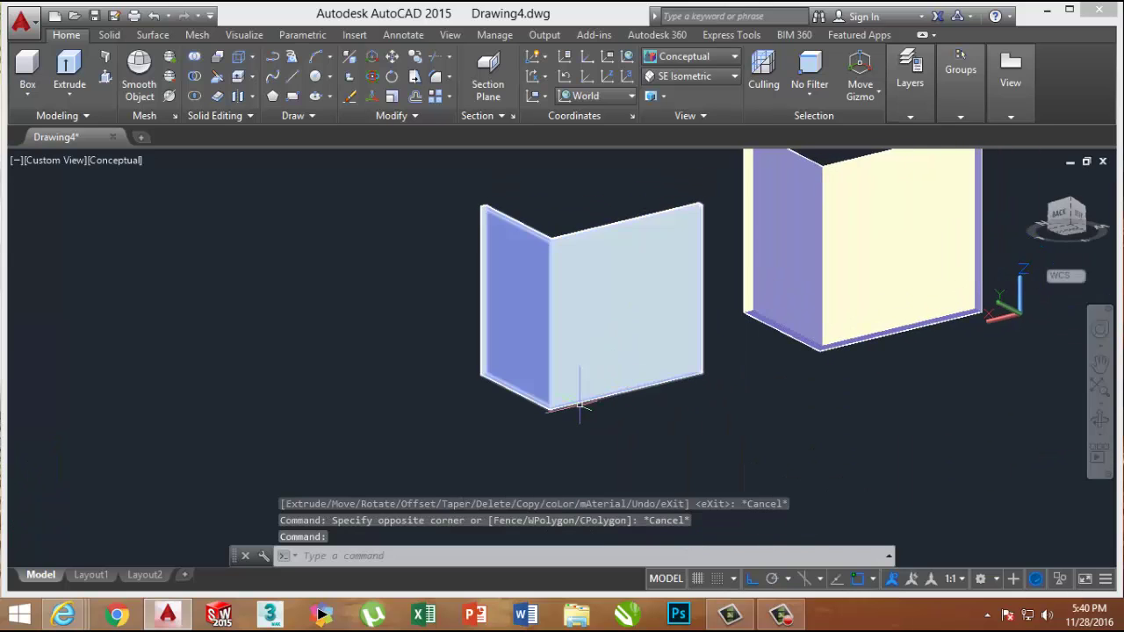
pyautogui.scroll(5, 579, 405)
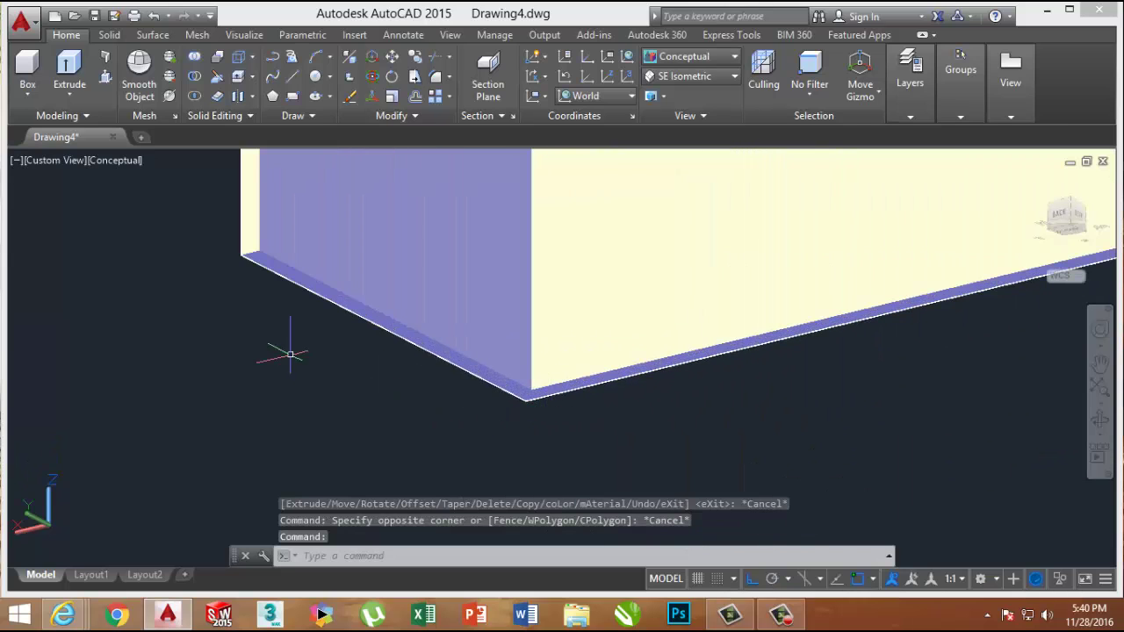
pyautogui.click(241, 77)
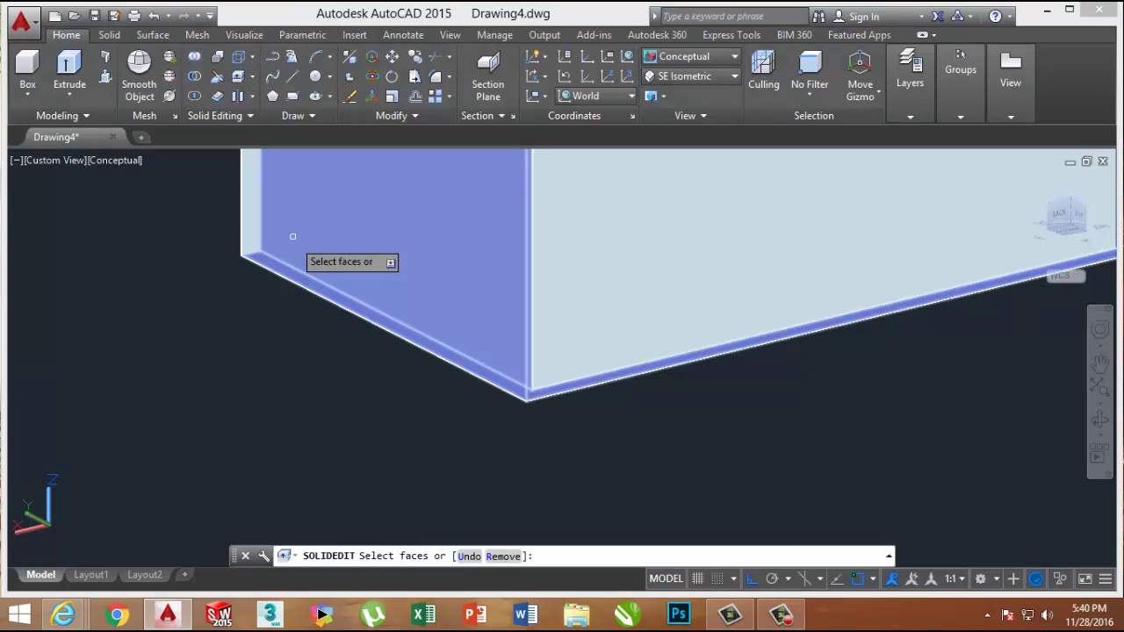
pyautogui.click(301, 280)
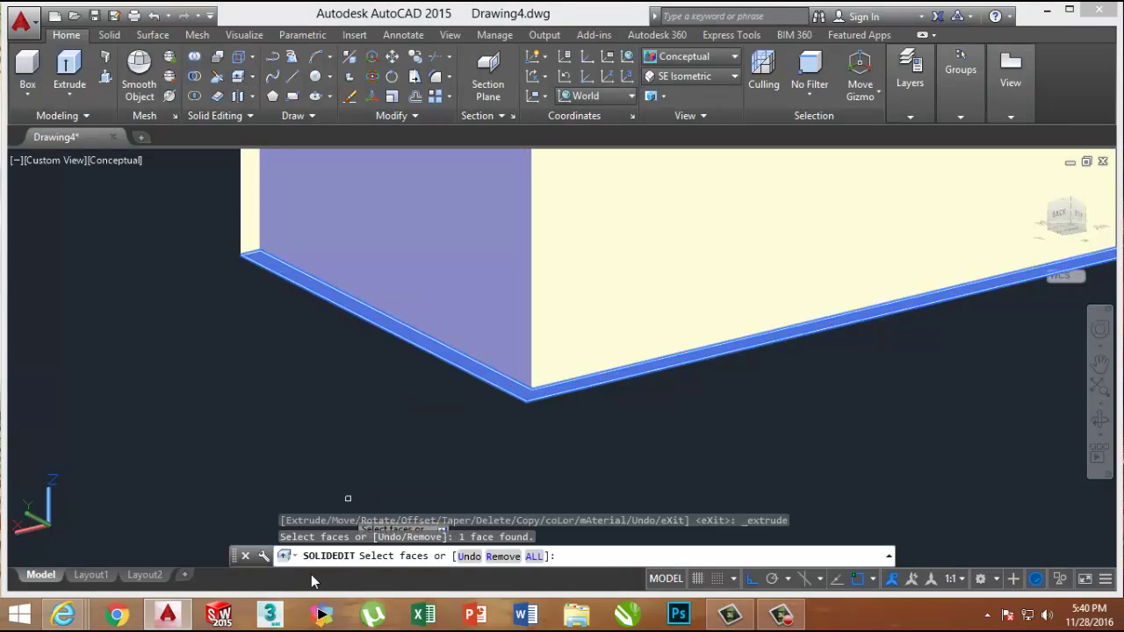
pyautogui.press('Return')
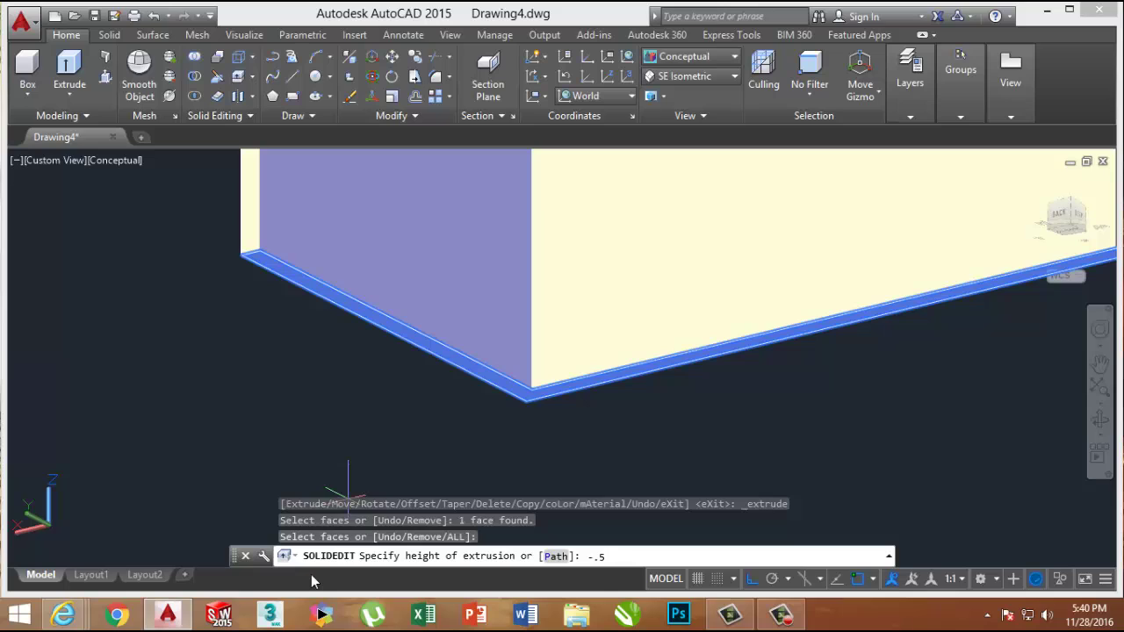
pyautogui.write('-.5"')
pyautogui.press('Return')
pyautogui.press('Return')
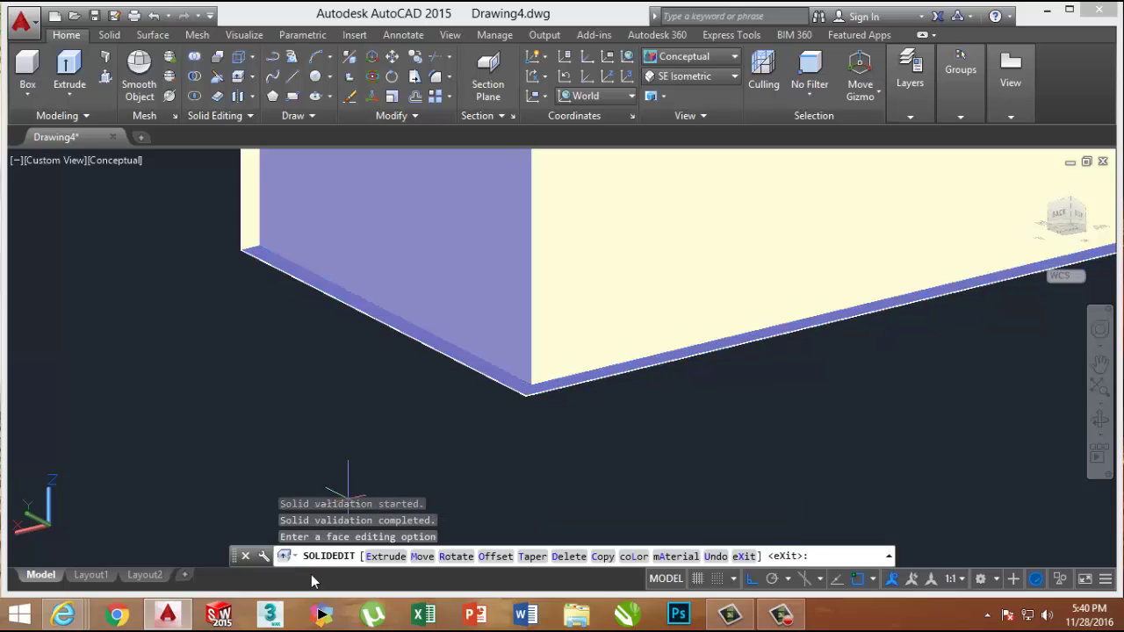
pyautogui.moveTo(235, 495)
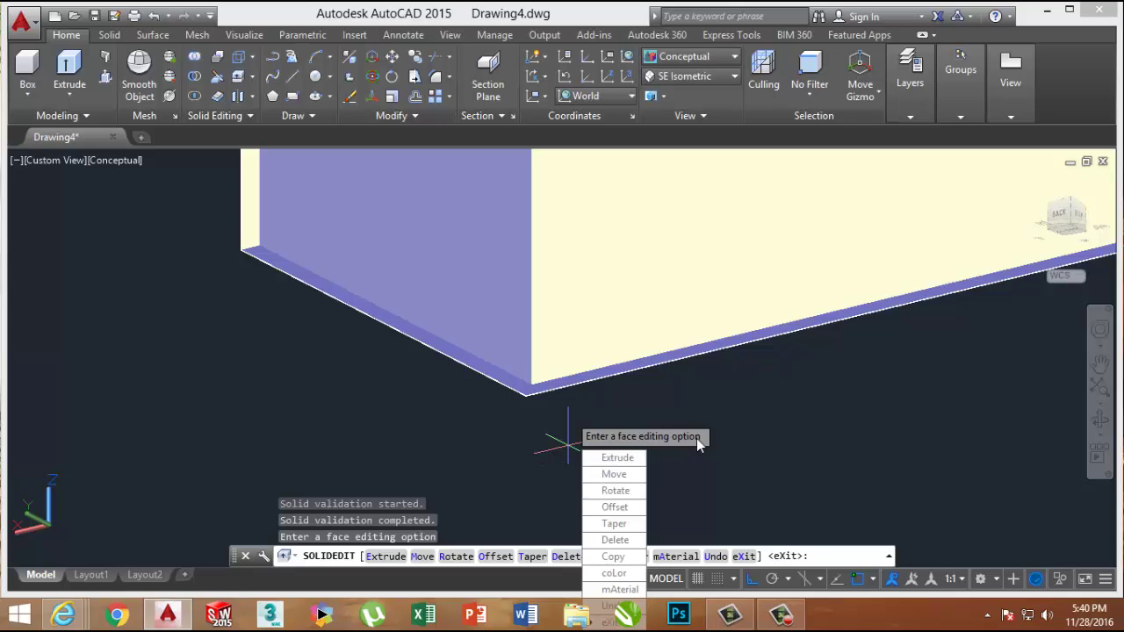
pyautogui.press('Escape')
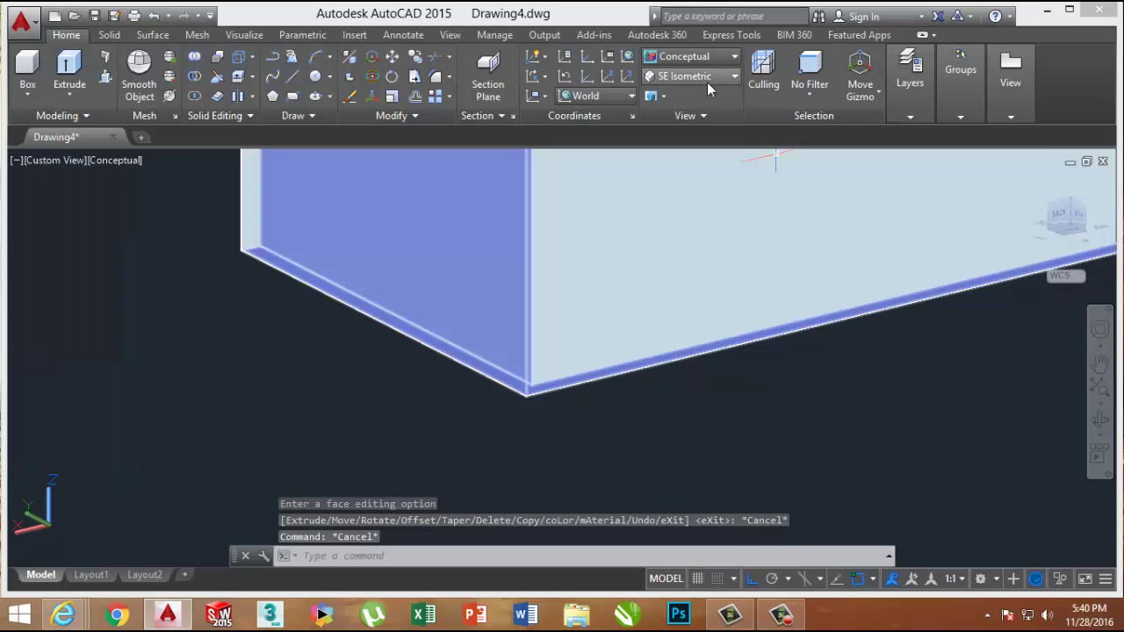
# Step: In the SE Isometric view, move the copied L-shaped panel by its outer bottom corner onto the frame opening's inner bottom corner
pyautogui.click(707, 77)
pyautogui.click(685, 211)
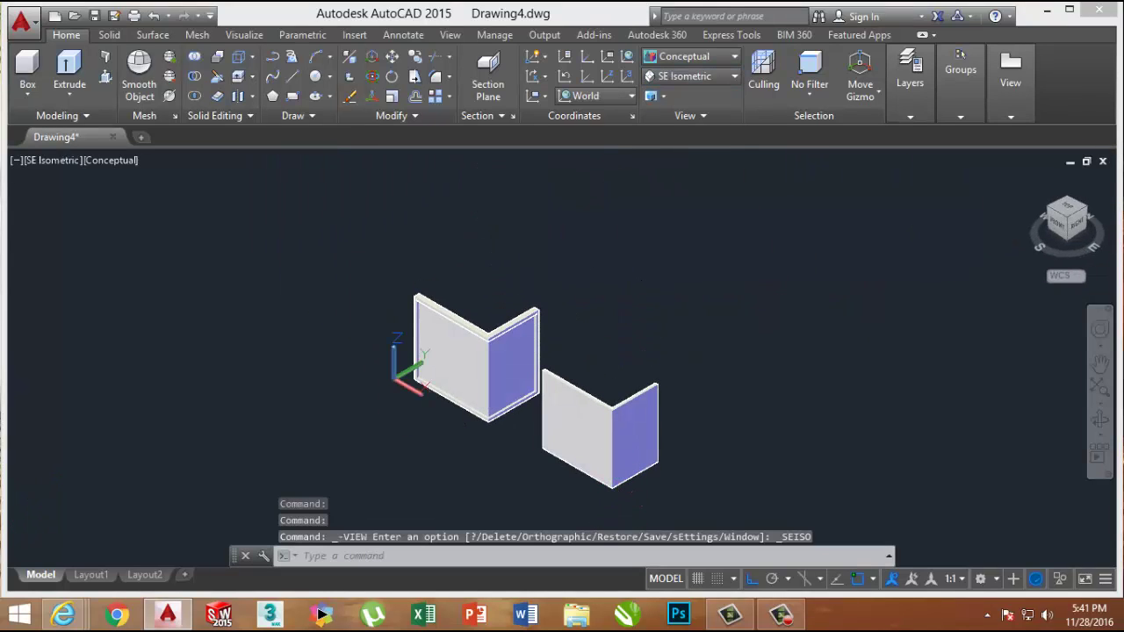
pyautogui.click(623, 472)
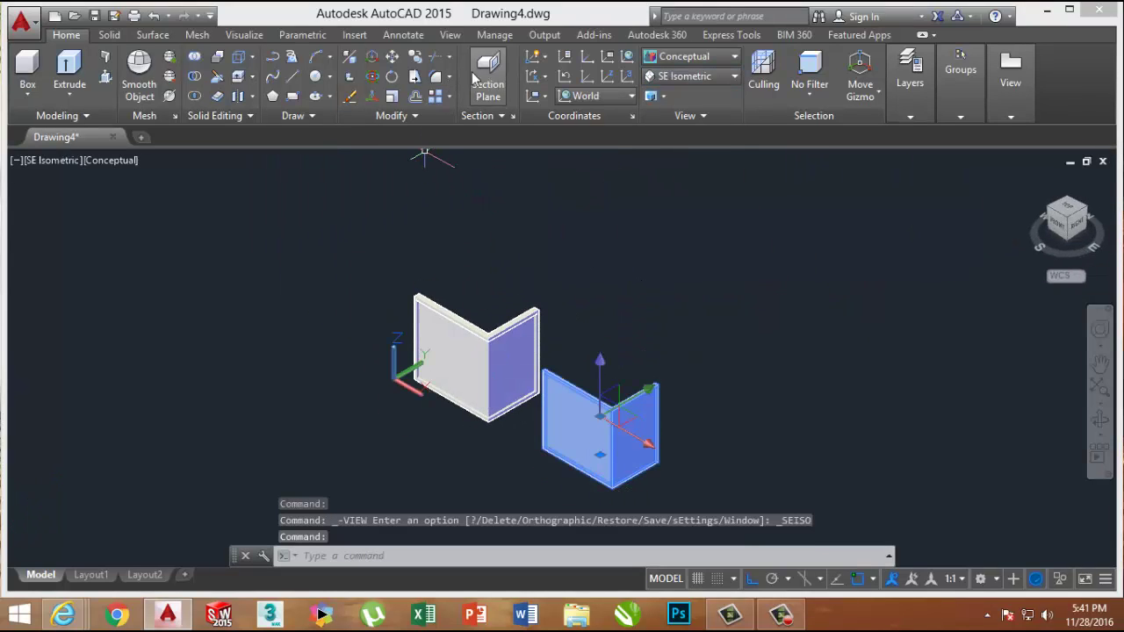
pyautogui.click(392, 56)
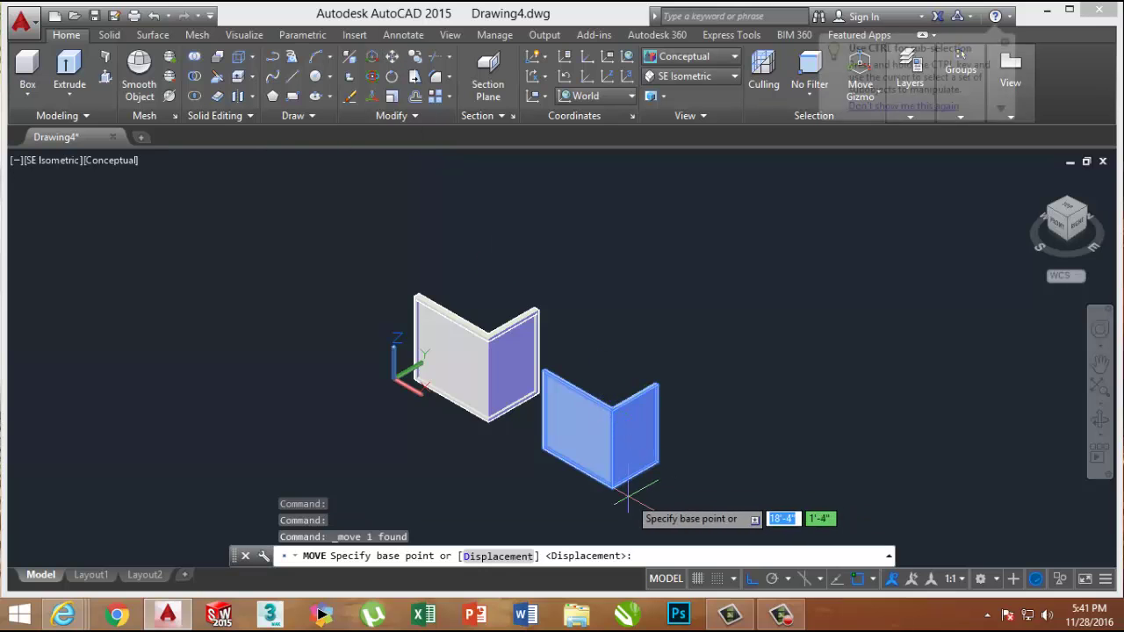
pyautogui.scroll(5, 614, 478)
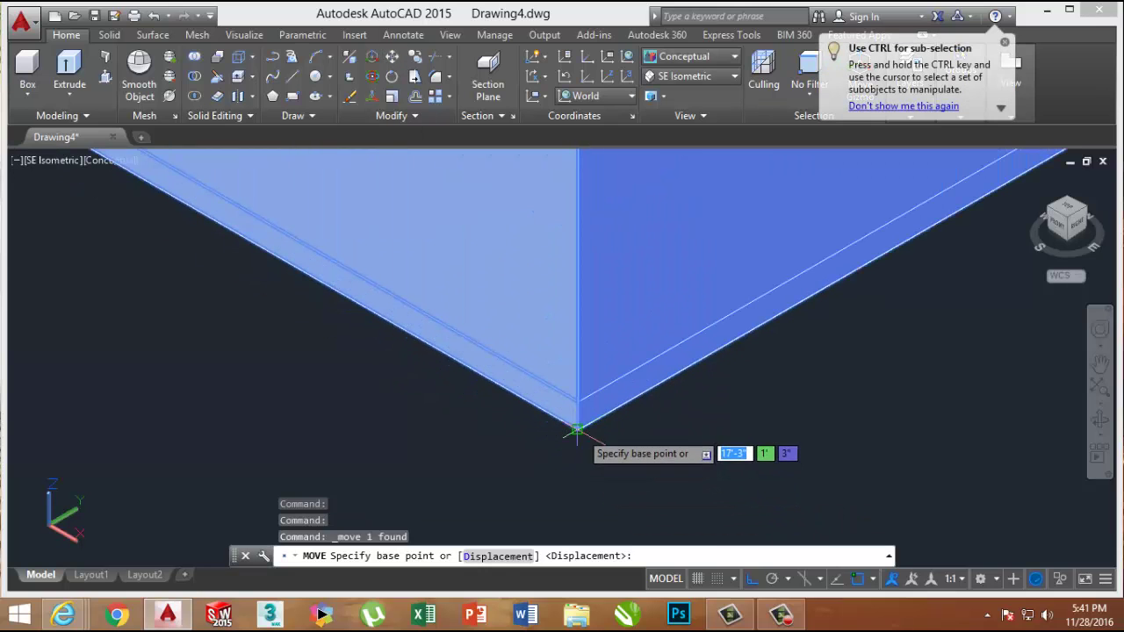
pyautogui.click(572, 435)
pyautogui.scroll(3, 445, 340)
pyautogui.scroll(-5, 427, 293)
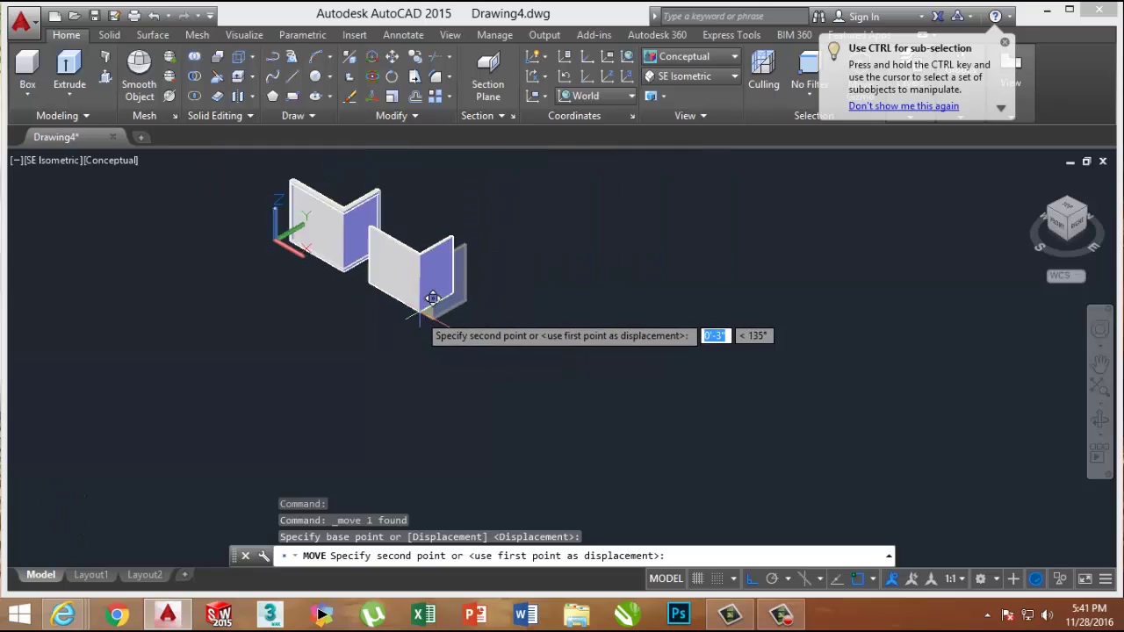
pyautogui.scroll(5, 414, 321)
pyautogui.scroll(6, 428, 316)
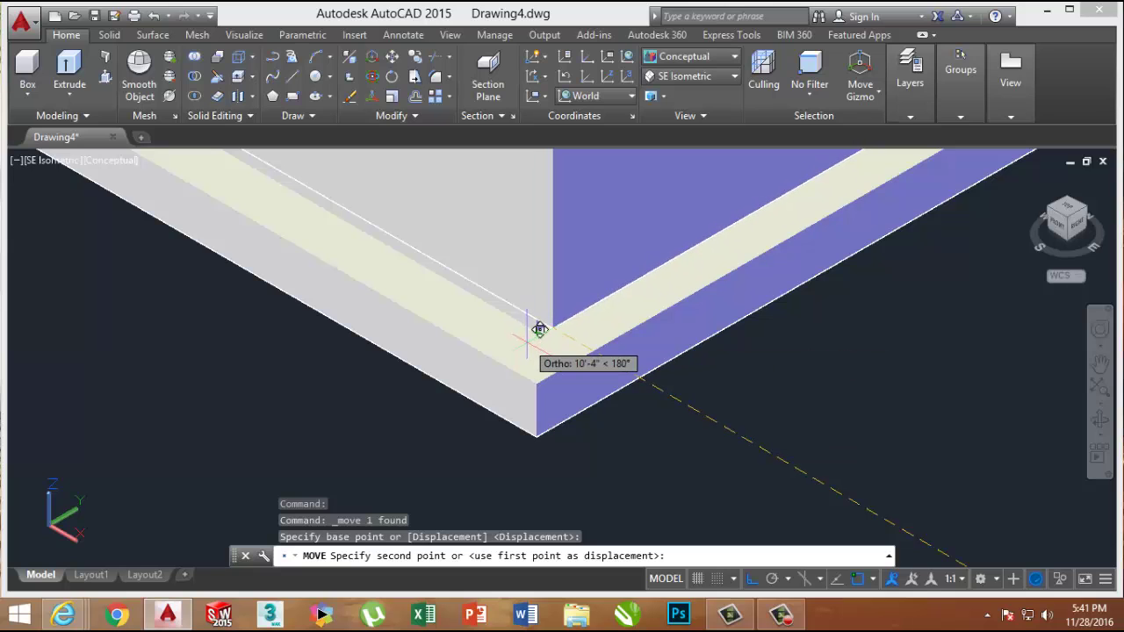
pyautogui.click(537, 326)
pyautogui.scroll(-5, 616, 353)
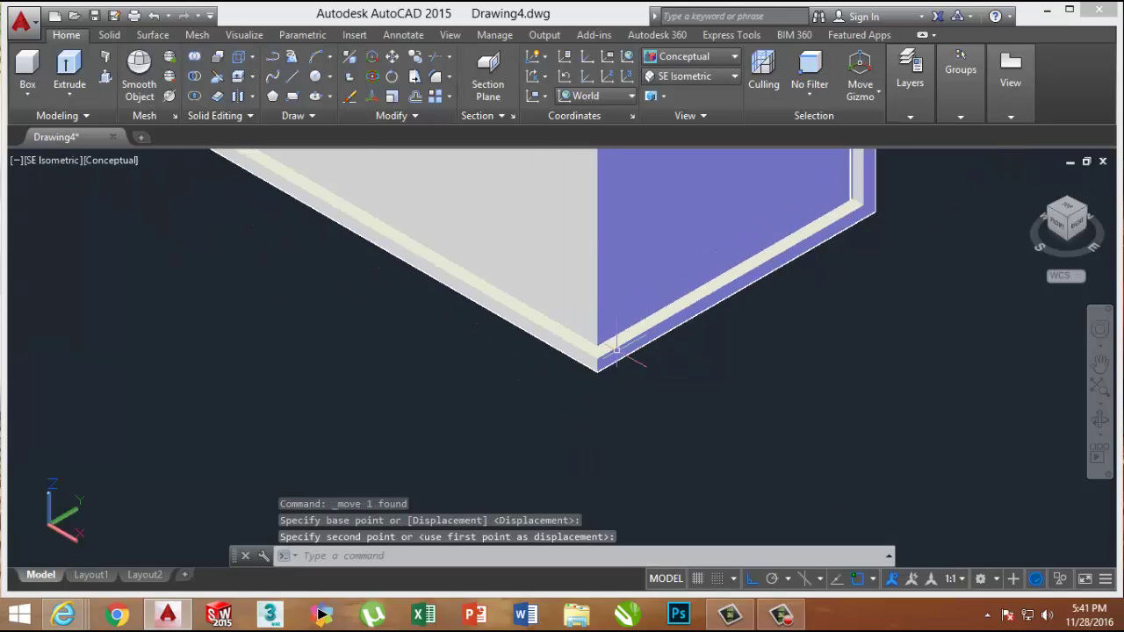
# Step: Examine the panel's fit in the frame from the NE and NW Isometric views, and return to SE Isometric
pyautogui.scroll(5, 690, 215)
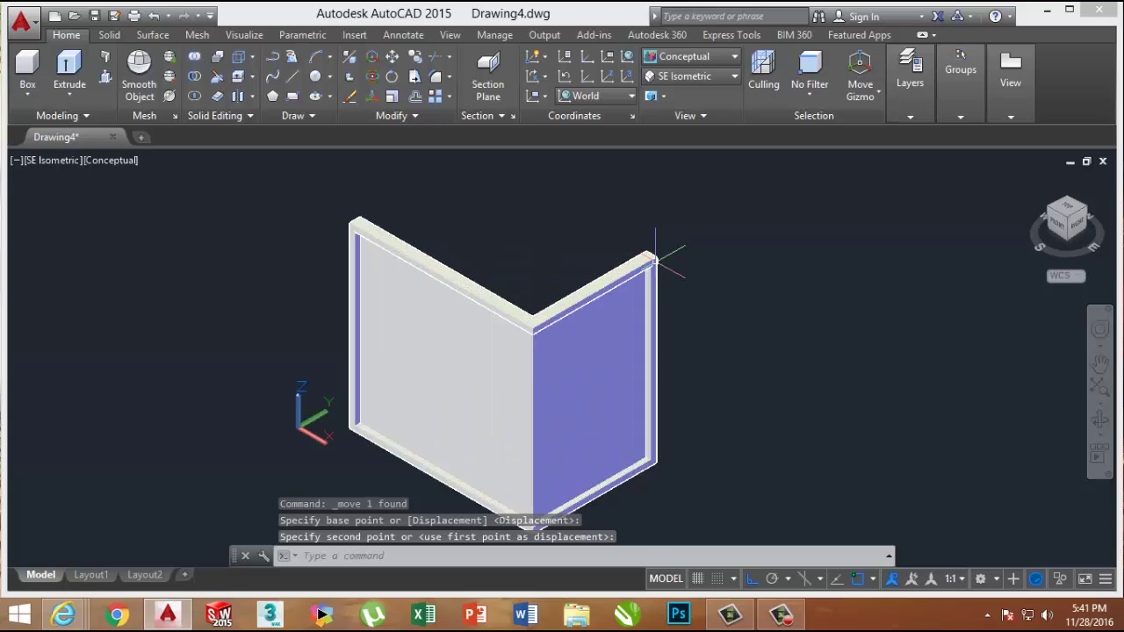
pyautogui.click(690, 76)
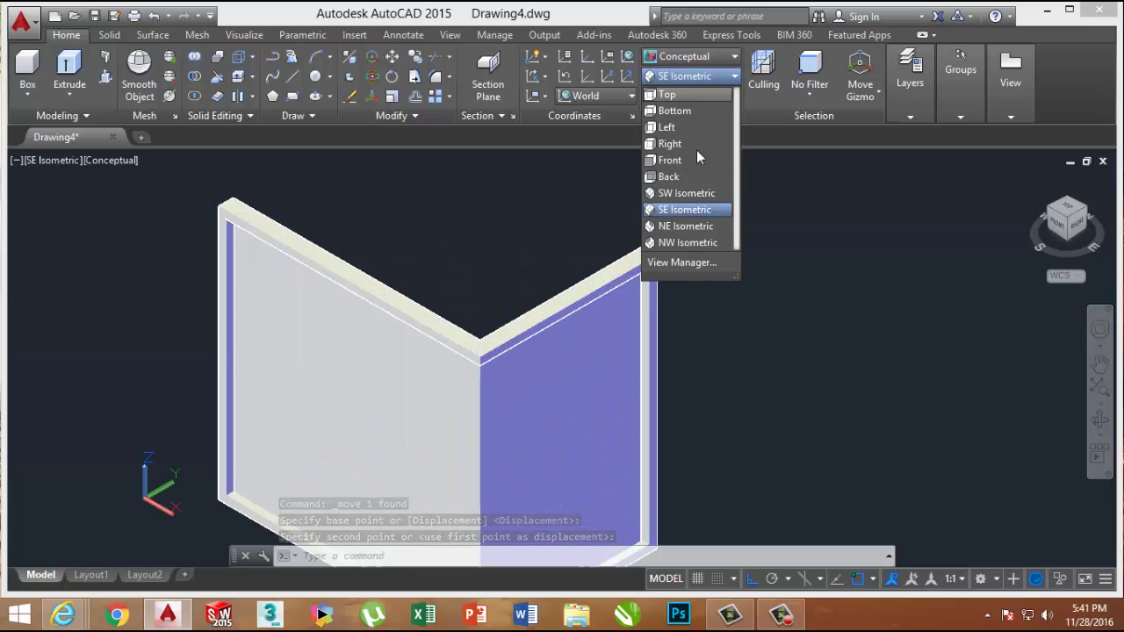
pyautogui.click(686, 226)
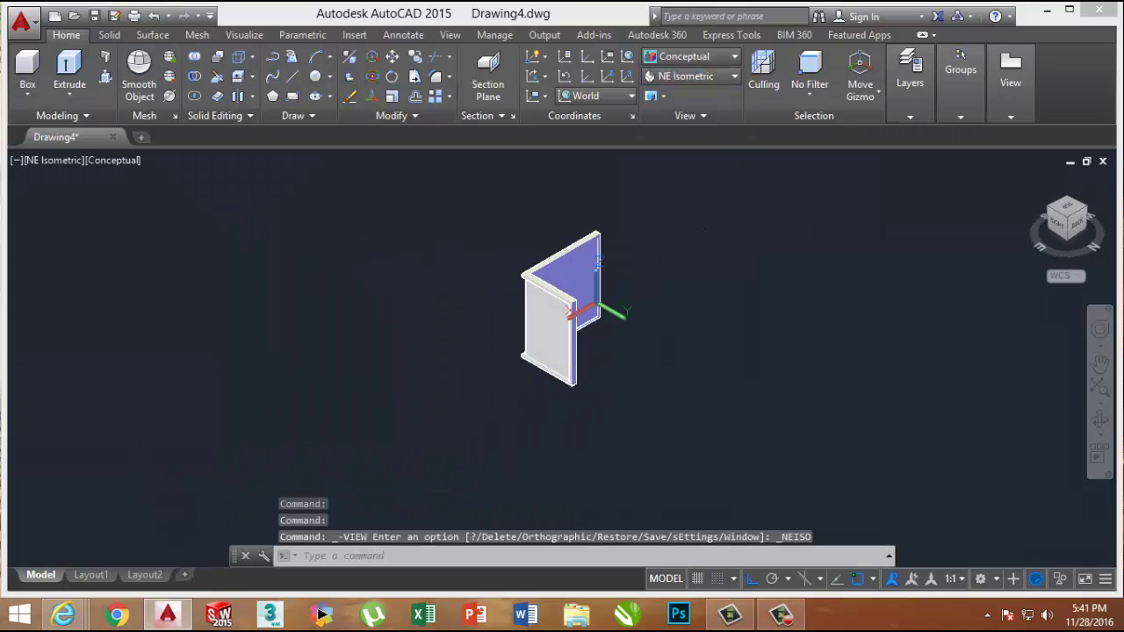
pyautogui.scroll(6, 581, 249)
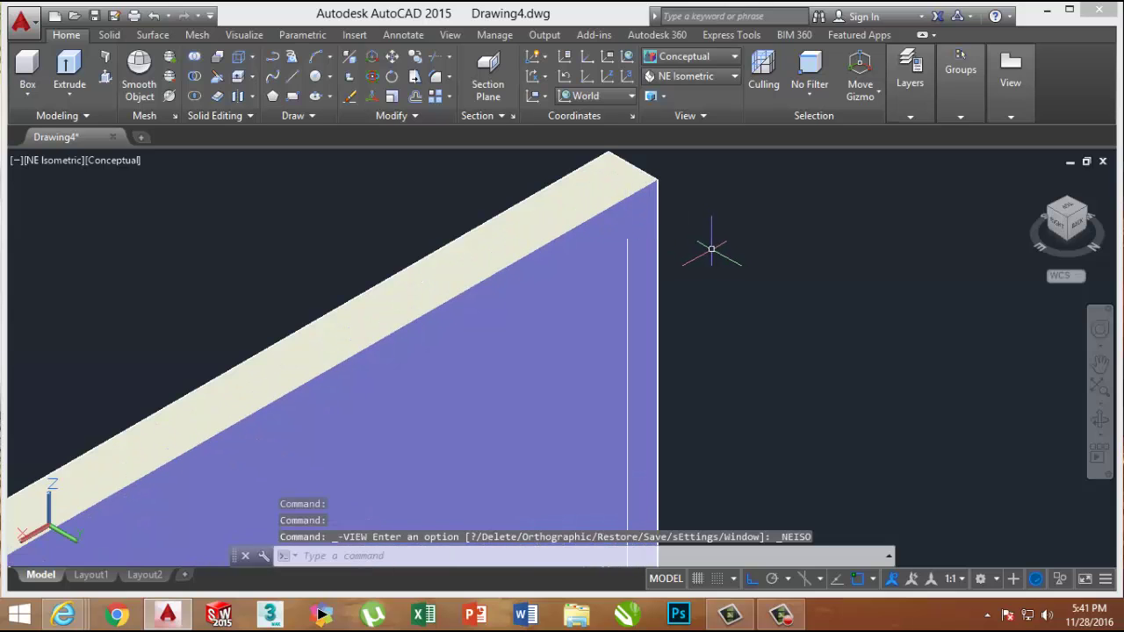
pyautogui.click(693, 77)
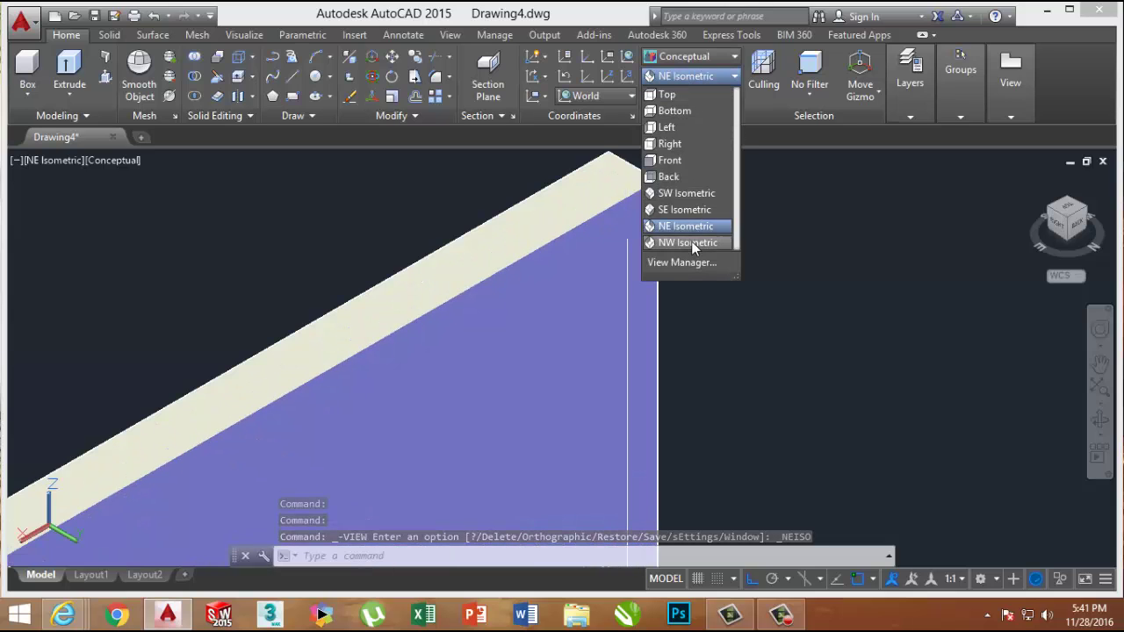
pyautogui.click(691, 248)
pyautogui.scroll(5, 513, 316)
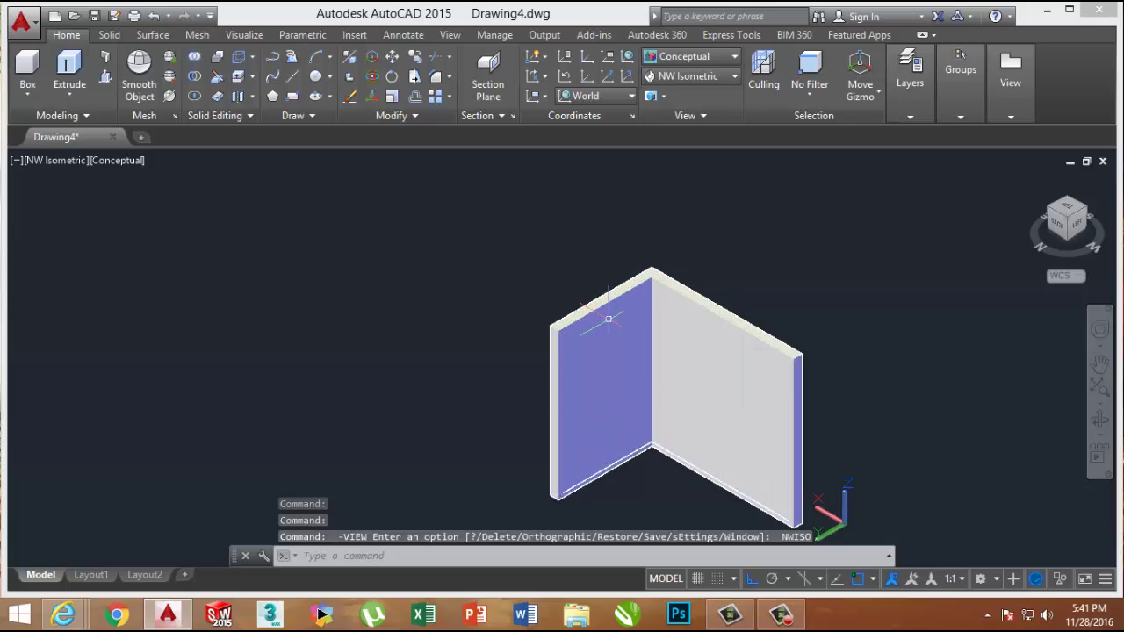
pyautogui.scroll(4, 513, 316)
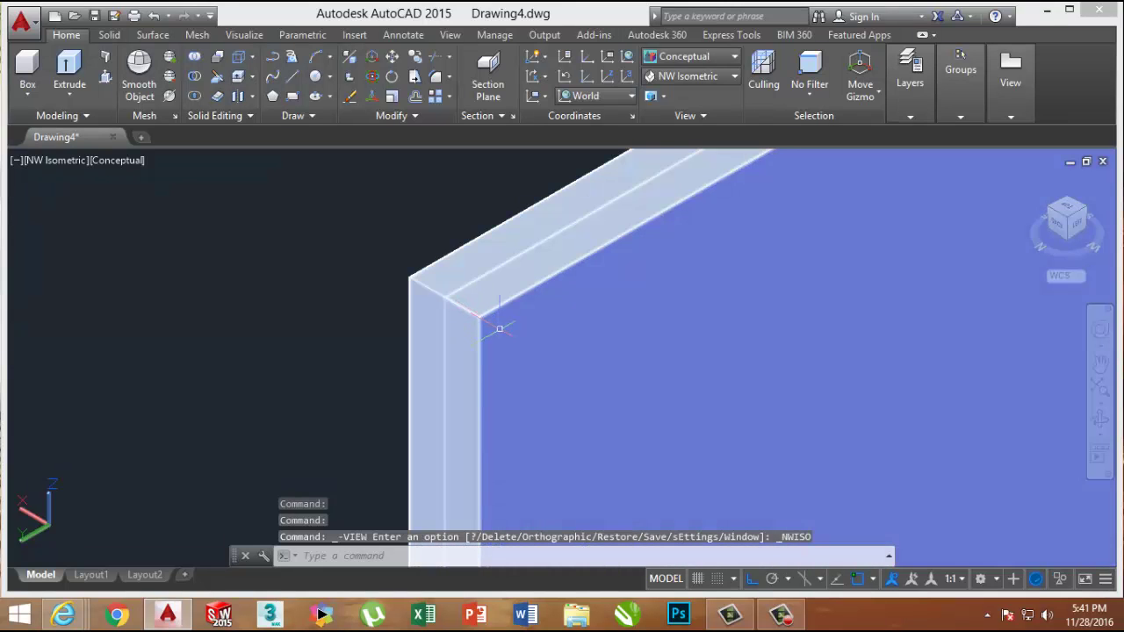
pyautogui.scroll(-8, 499, 329)
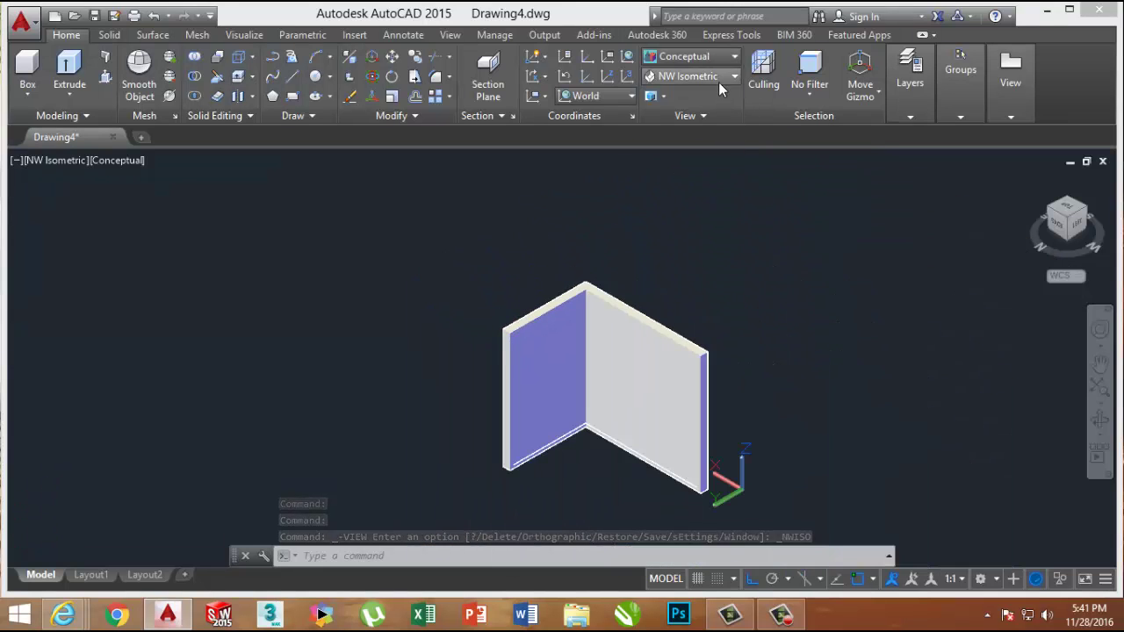
pyautogui.click(718, 77)
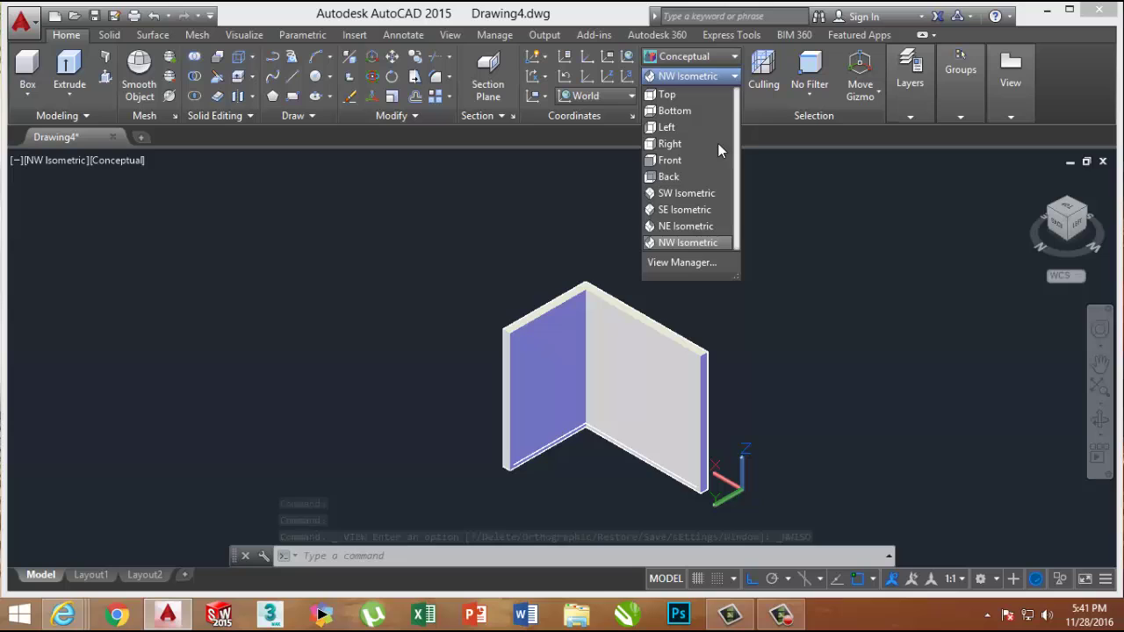
pyautogui.click(694, 208)
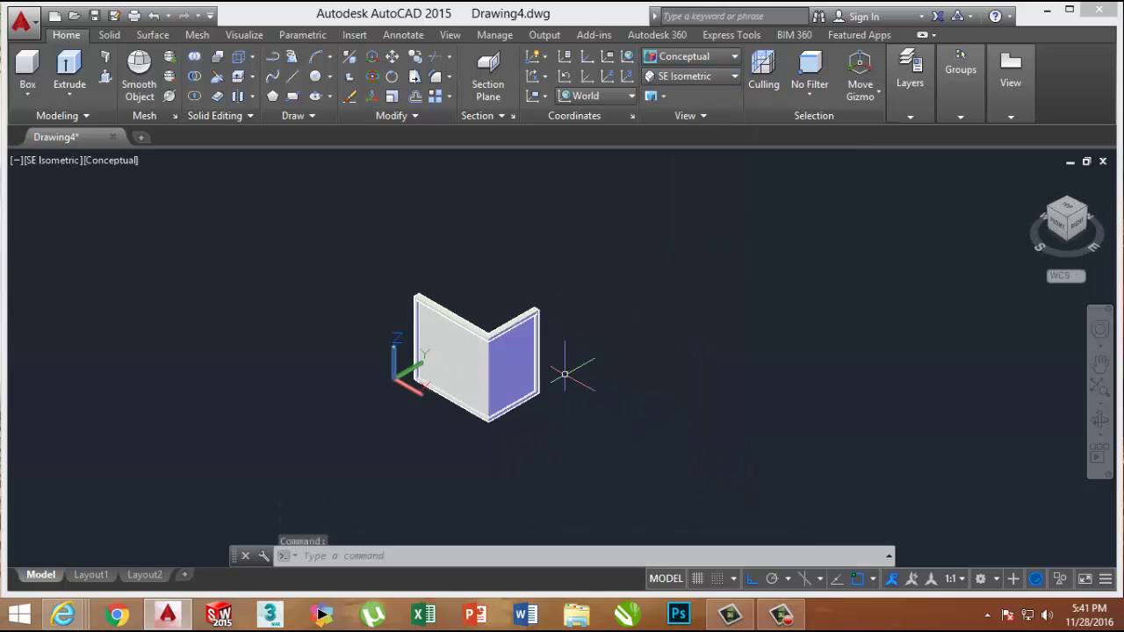
# Step: Move the shrunken L-shaped panel upward along the Z axis by 0.5" inside the frame and deselect it
pyautogui.scroll(6, 527, 376)
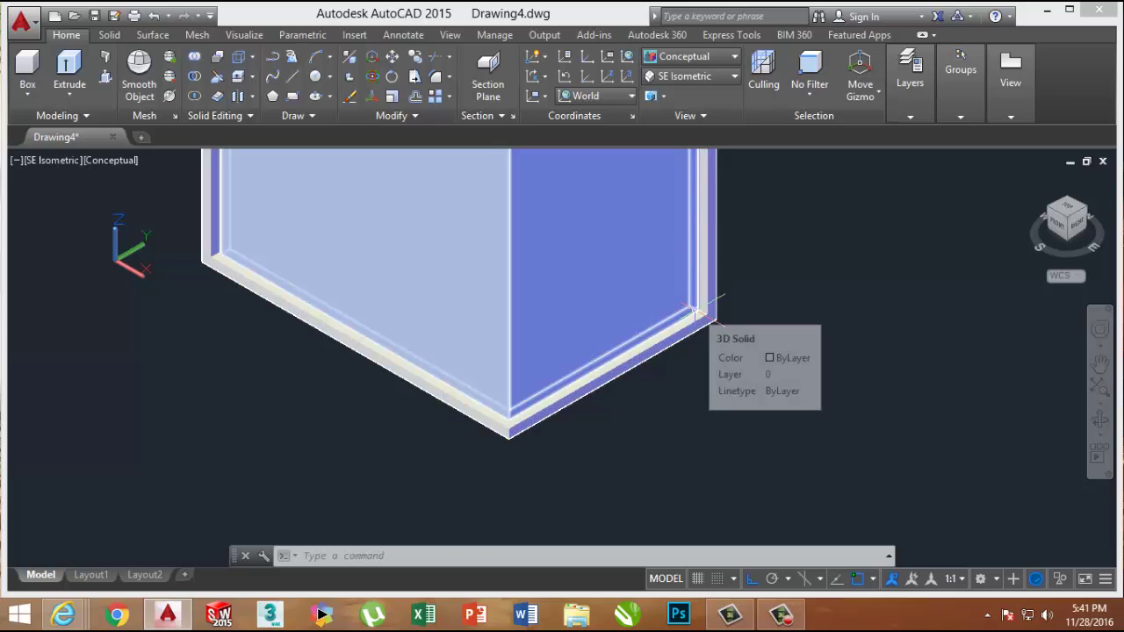
pyautogui.click(694, 309)
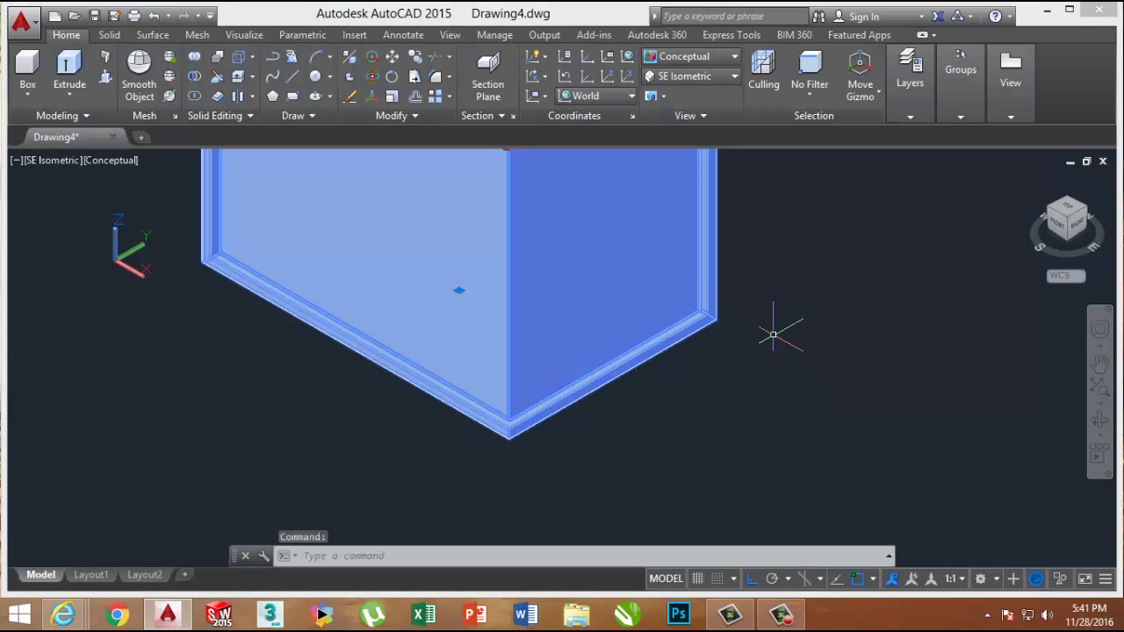
pyautogui.press('Escape')
pyautogui.scroll(5, 728, 310)
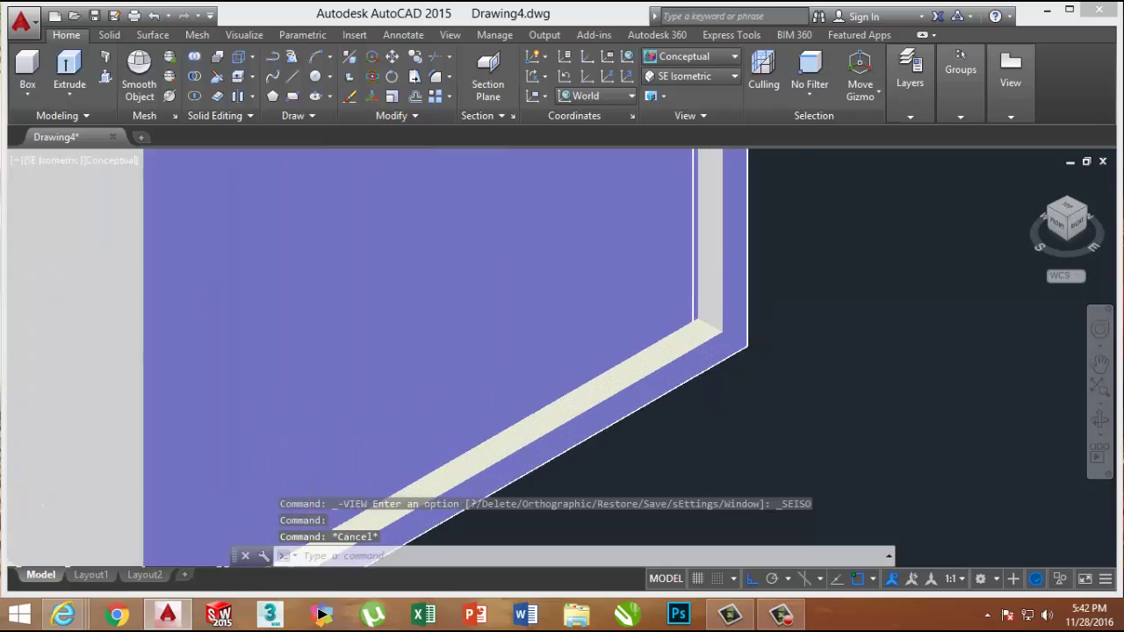
pyautogui.scroll(3, 690, 303)
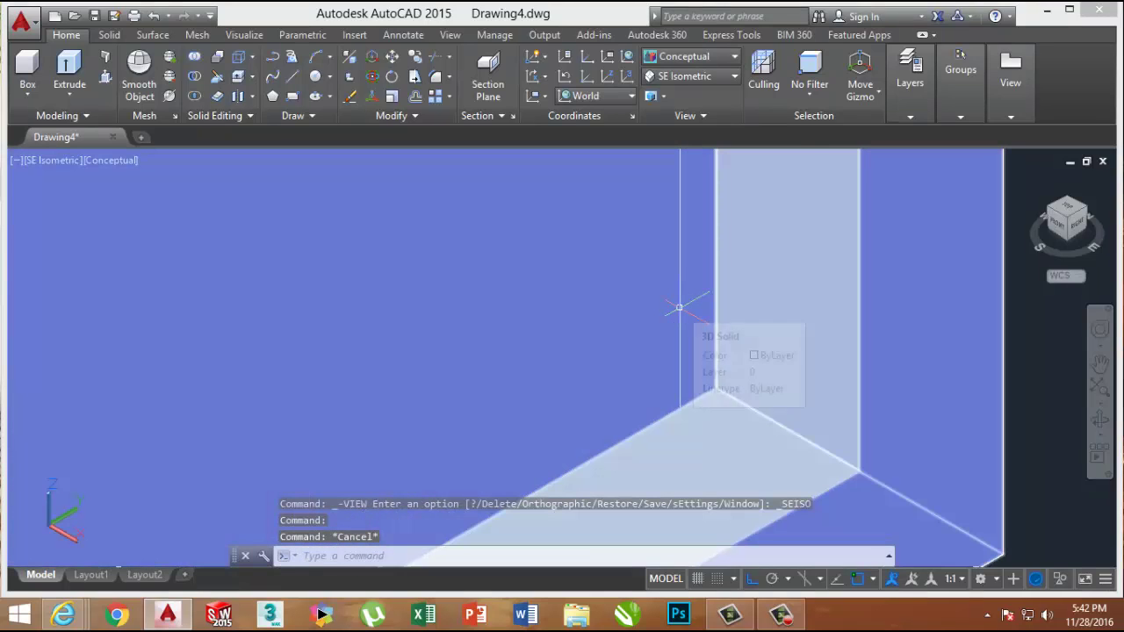
pyautogui.scroll(-8, 678, 309)
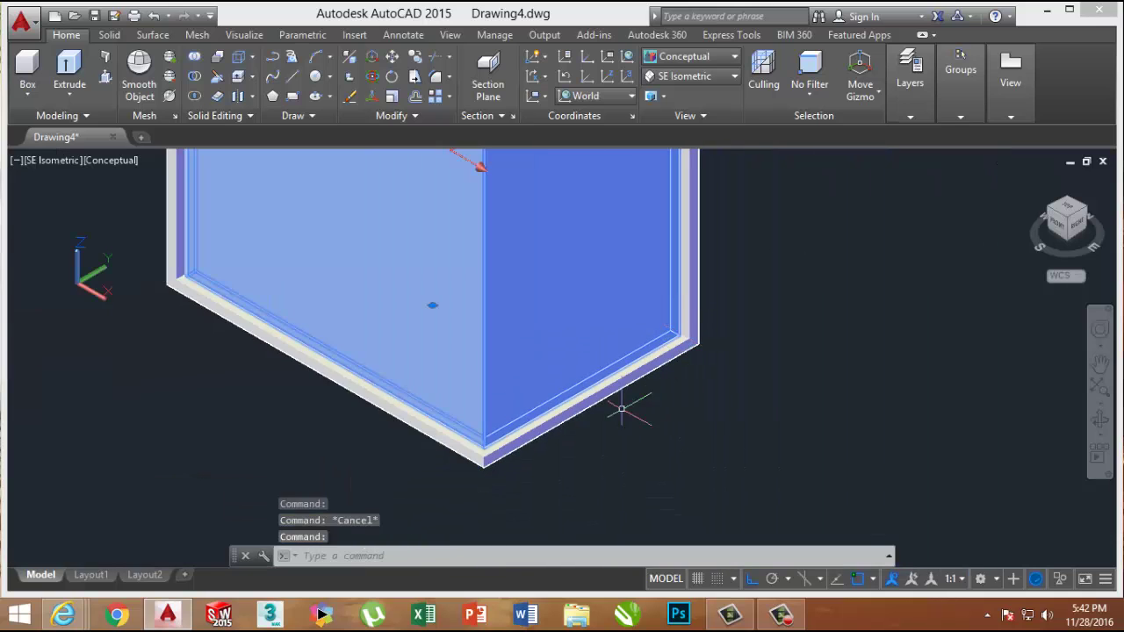
pyautogui.moveTo(495, 258); pyautogui.dragTo(495, 363, button='middle')
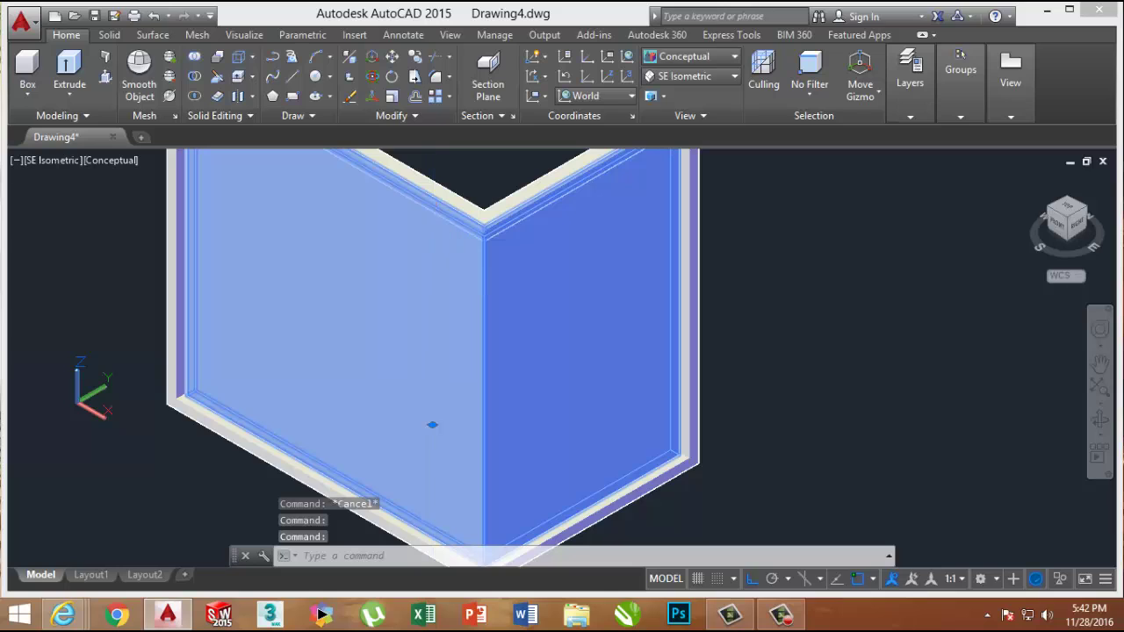
pyautogui.click(434, 207)
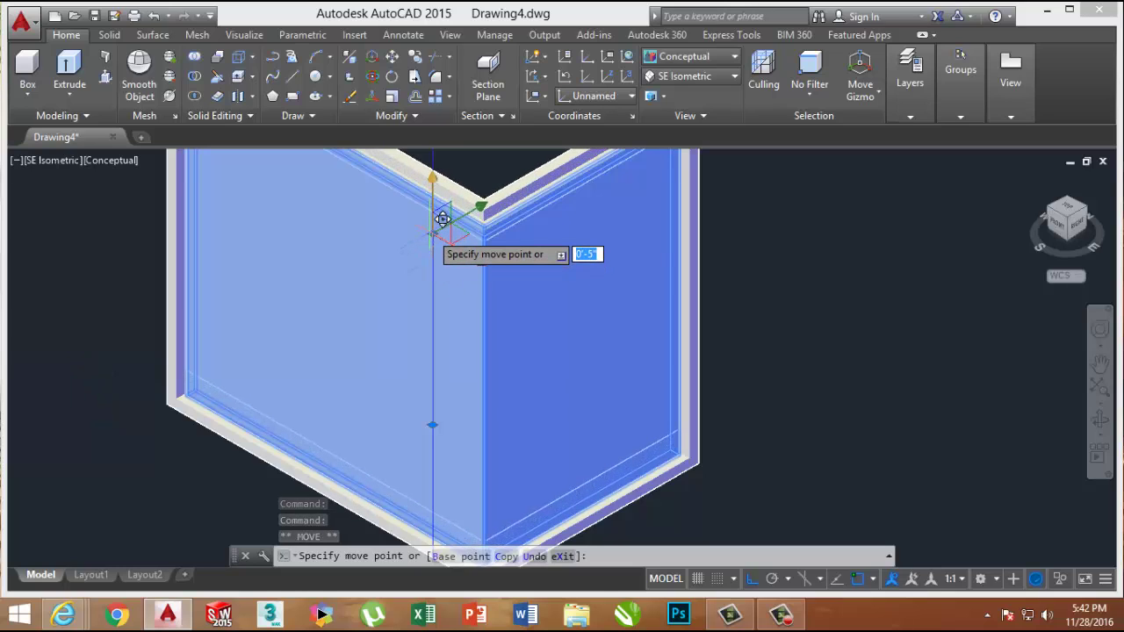
pyautogui.write('0.5')
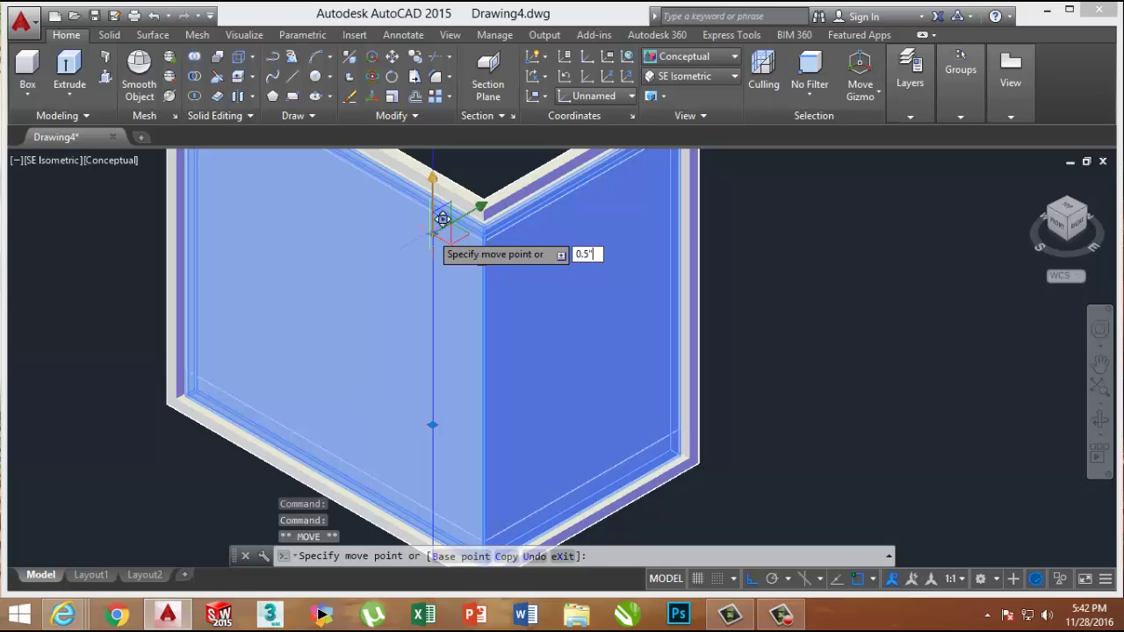
pyautogui.write('"')
pyautogui.press('Return')
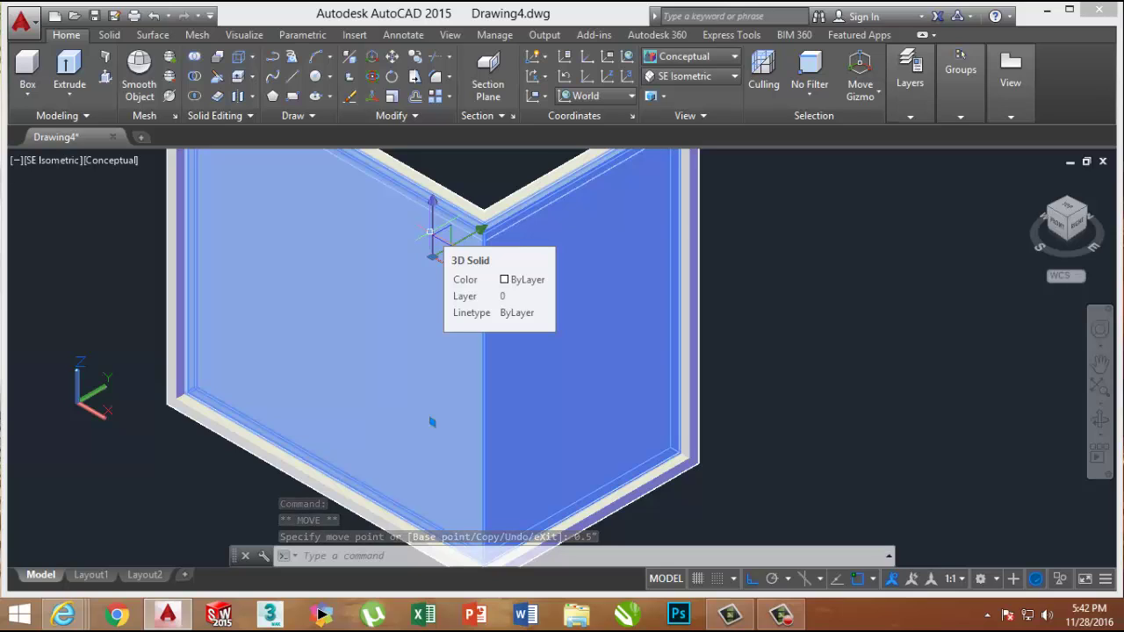
pyautogui.press('Escape')
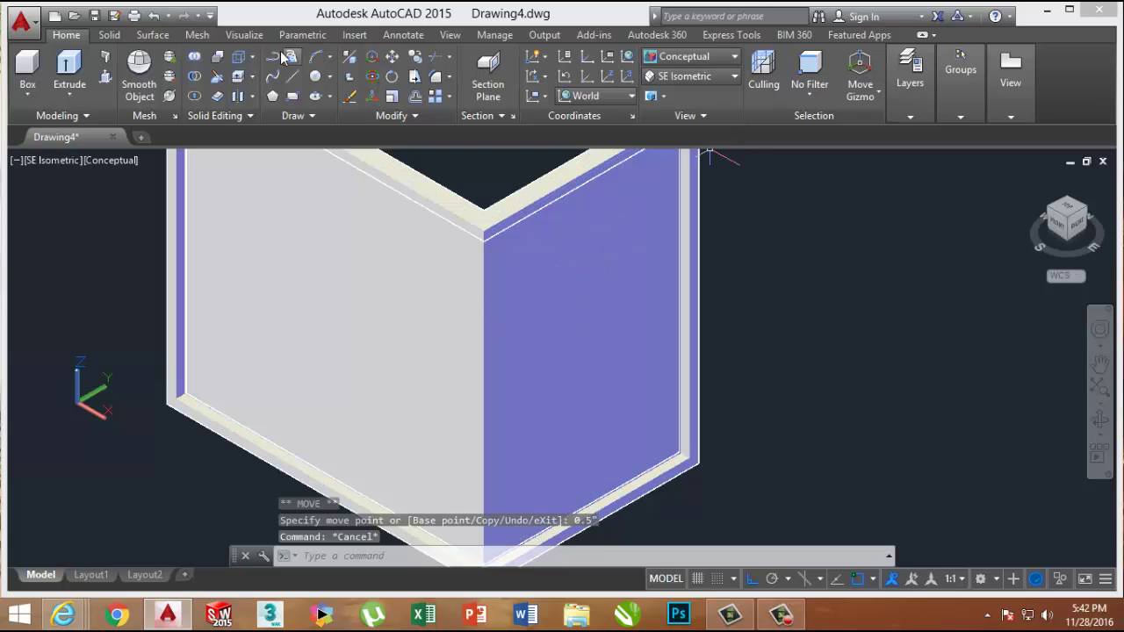
# Step: Subtract the shrunken L-shaped panel from the united frame solid to open up both wall sides
pyautogui.click(194, 76)
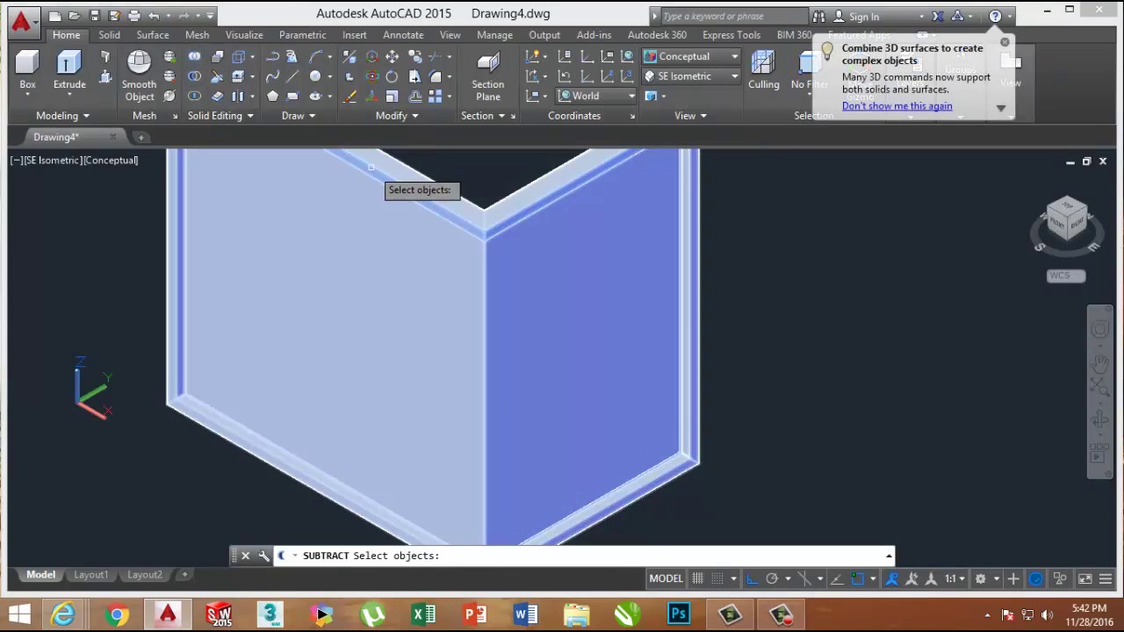
pyautogui.click(401, 162)
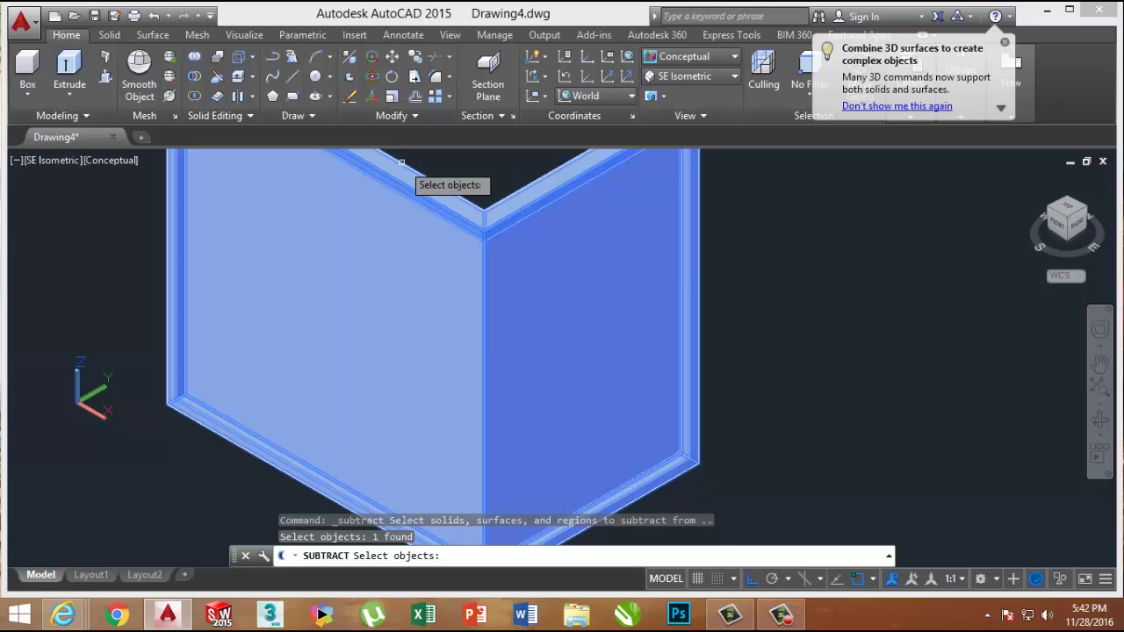
pyautogui.press('Return')
pyautogui.scroll(5, 174, 399)
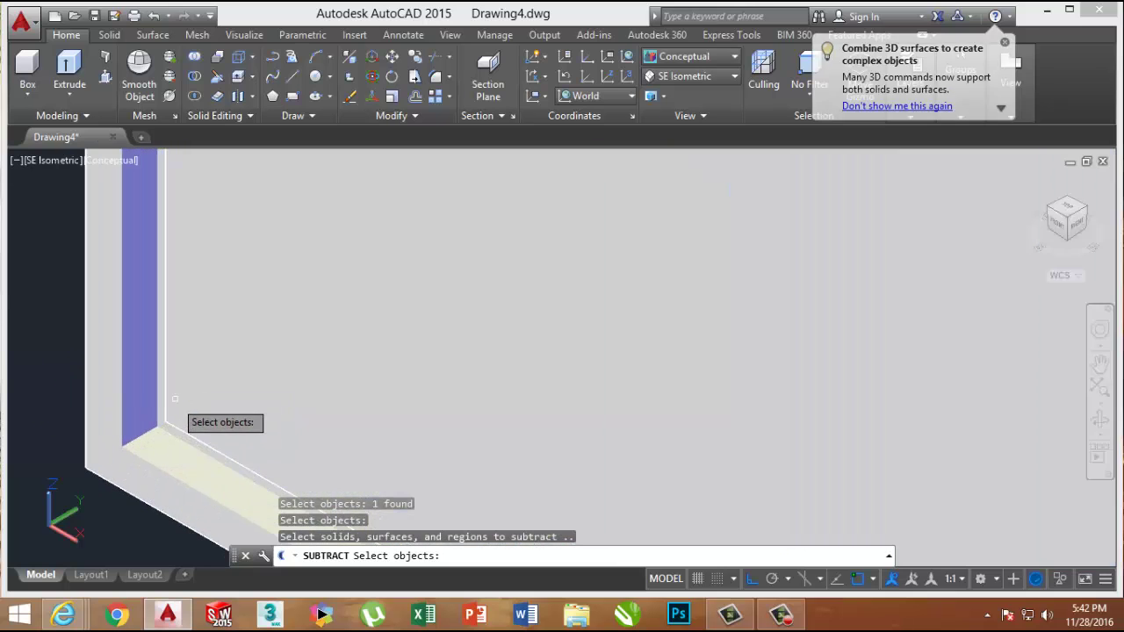
pyautogui.scroll(3, 175, 399)
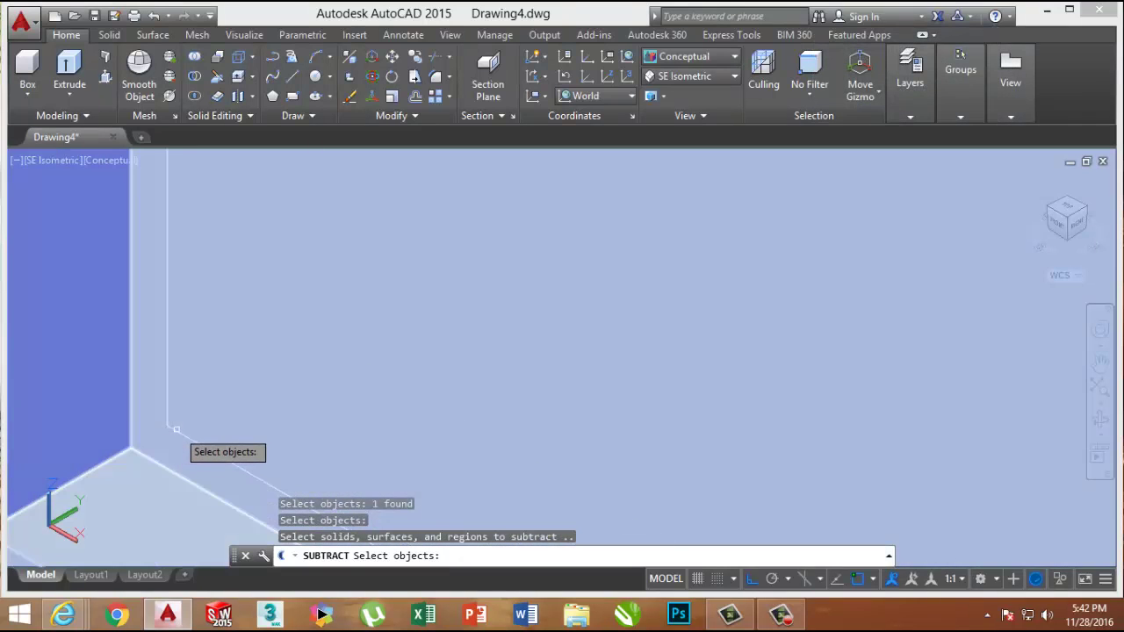
pyautogui.scroll(-3, 176, 430)
pyautogui.click(170, 422)
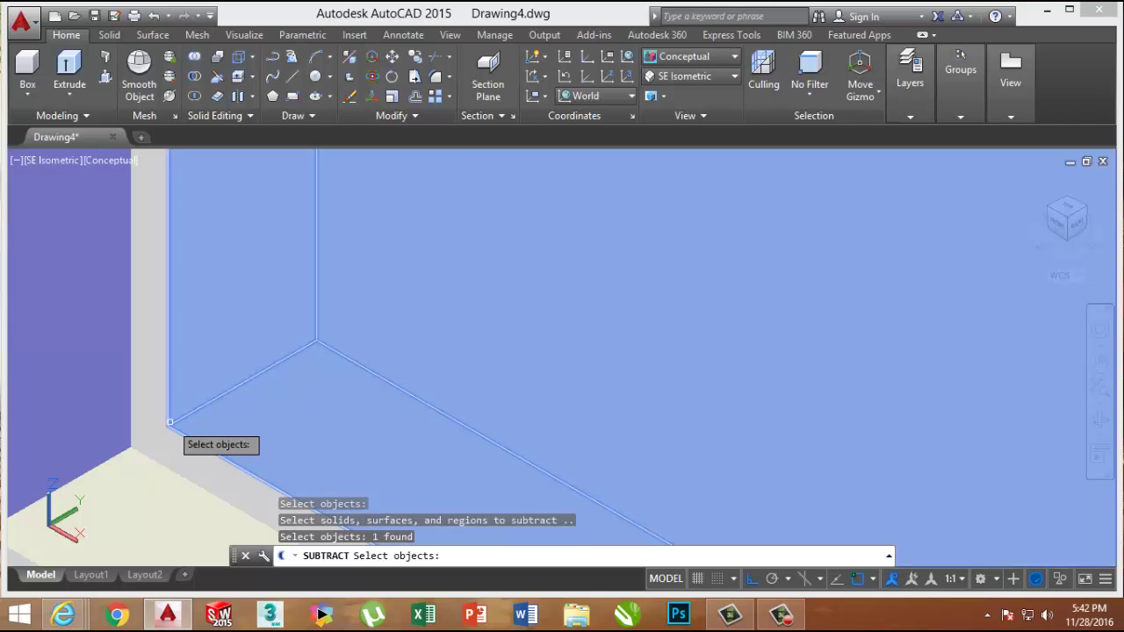
pyautogui.press('Return')
pyautogui.scroll(-5, 175, 412)
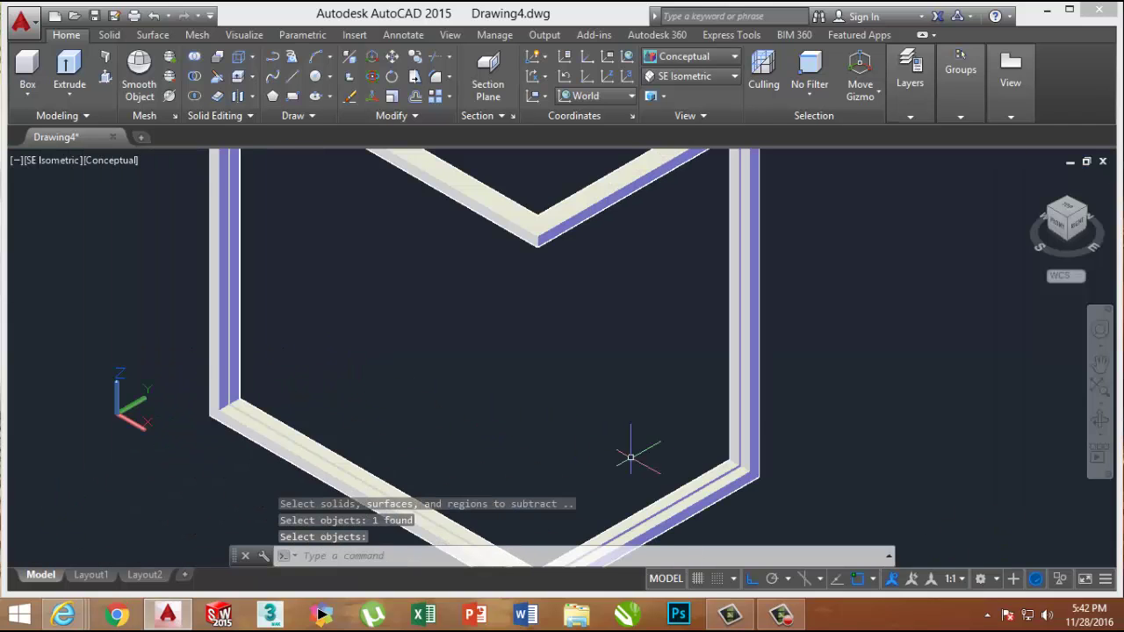
pyautogui.scroll(-5, 630, 456)
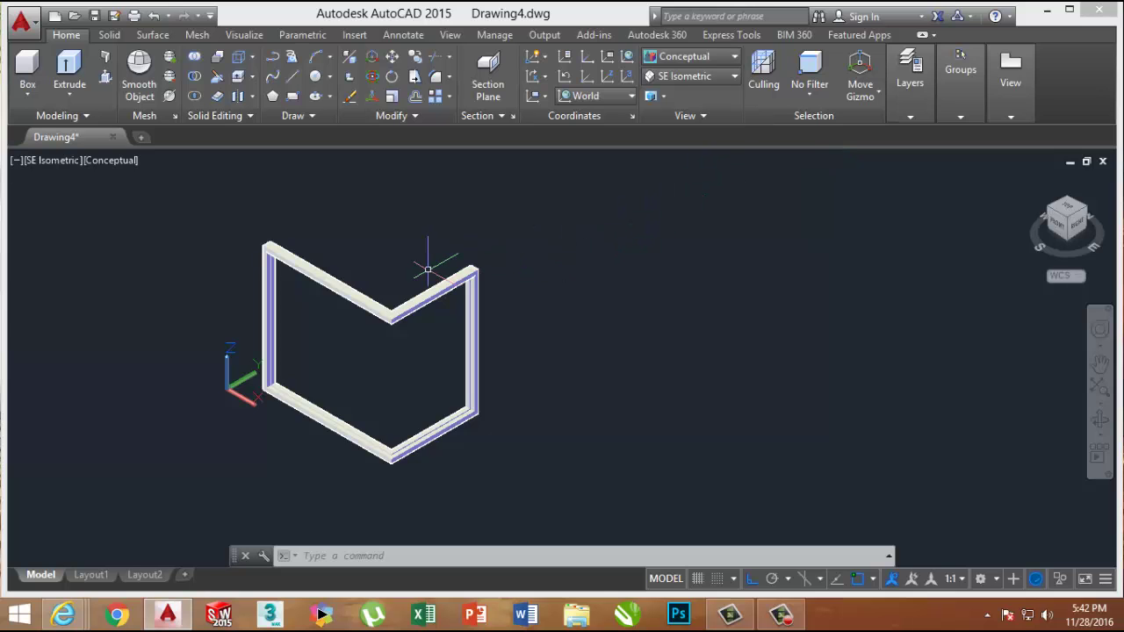
pyautogui.keyDown('shift'); pyautogui.moveTo(394, 318); pyautogui.dragTo(339, 446, button='middle'); pyautogui.keyUp('shift')
pyautogui.scroll(6, 503, 263)
pyautogui.scroll(-5, 325, 384)
pyautogui.scroll(-4, 327, 396)
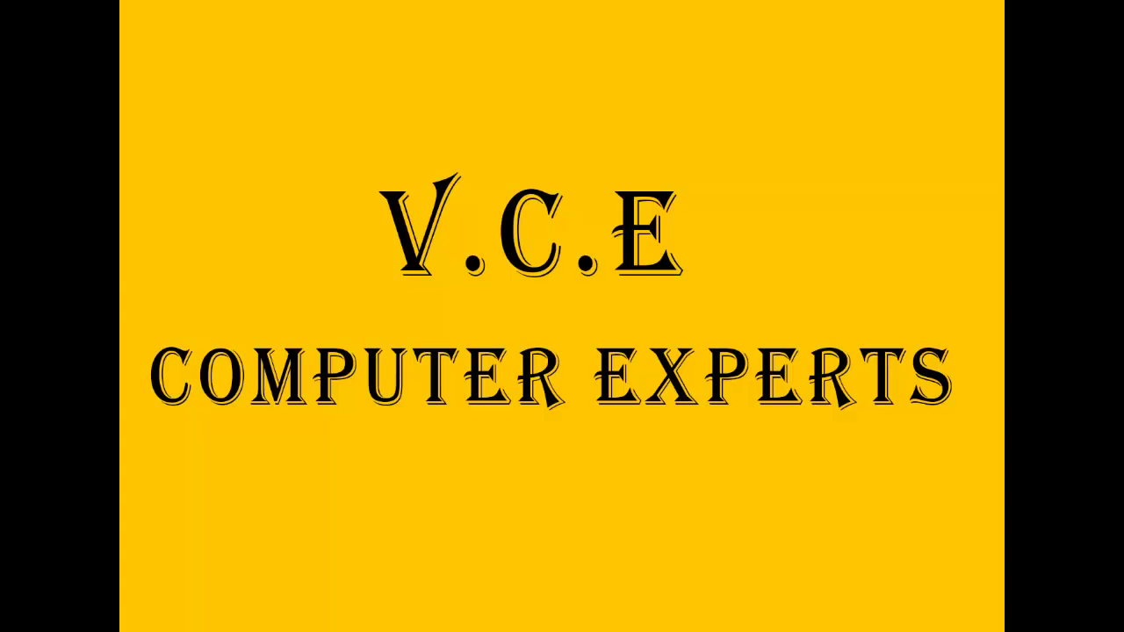